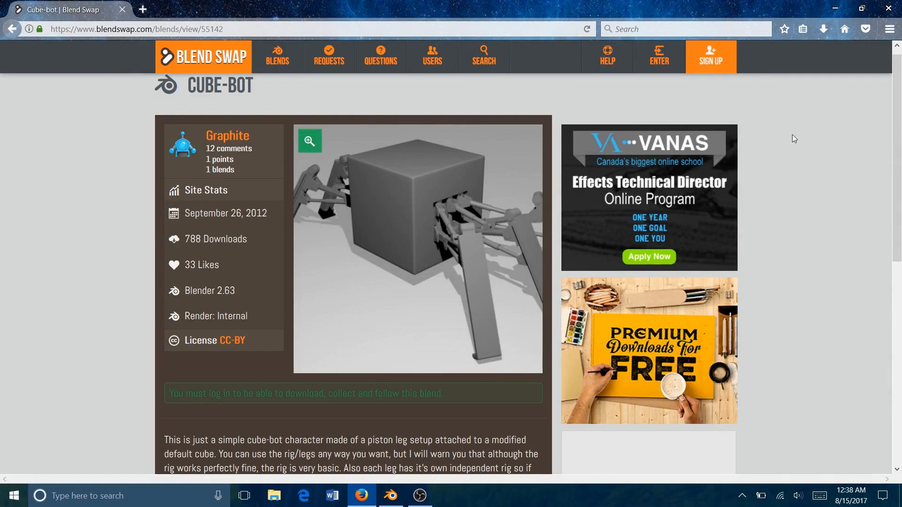
Switch to Blender and delete the lamp above the cube robot.
left_click(896, 9)
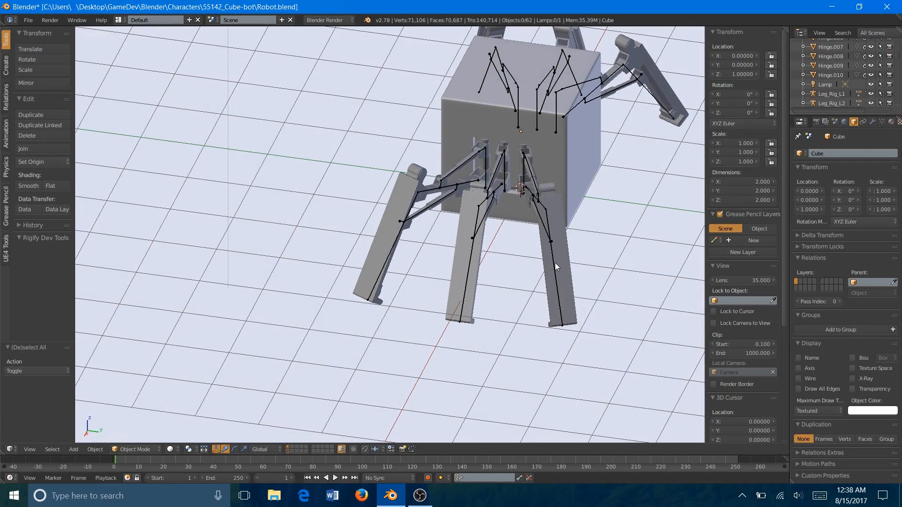
middle_click_drag(558, 261, 539, 251)
scroll(539, 252, "down", 4)
middle_click_drag(441, 143, 464, 184, "shift")
scroll(464, 184, "down", 1)
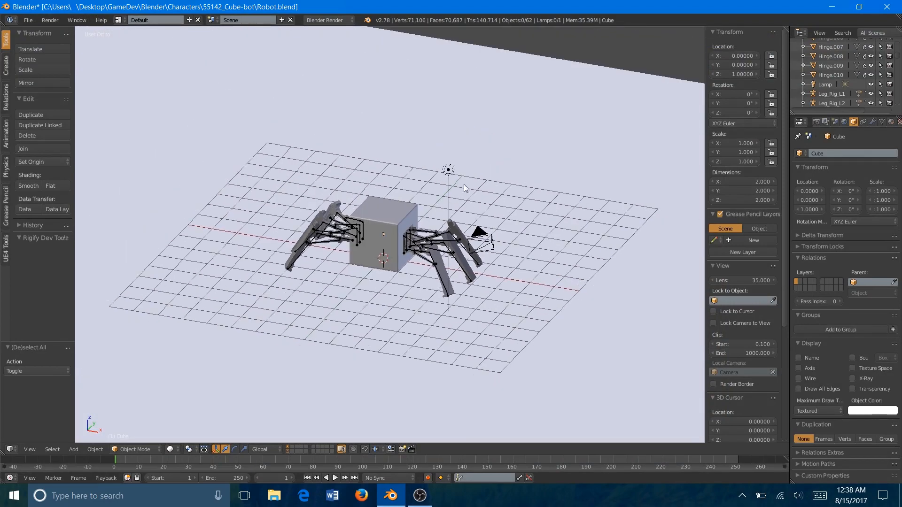
right_click(449, 169)
key("x")
left_click(452, 173)
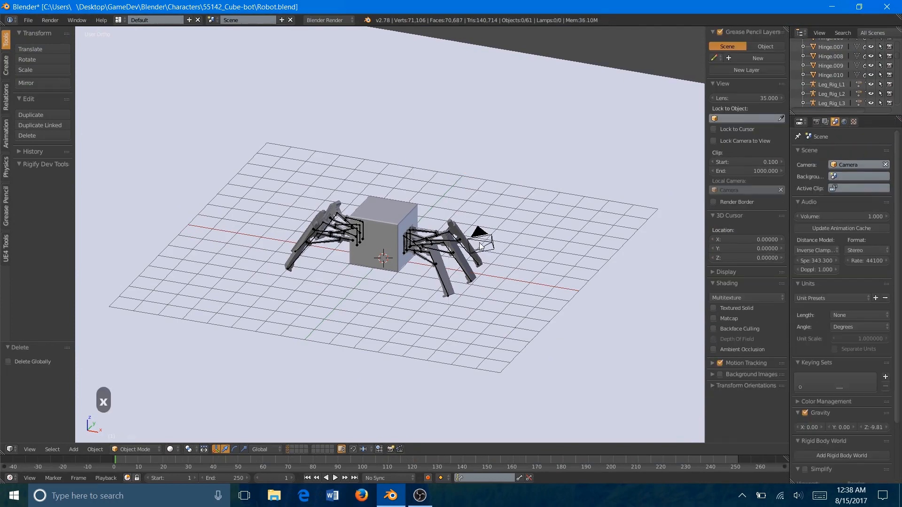
Delete the camera and the large ground plane from the scene.
right_click(480, 245)
key("x")
left_click(481, 245)
right_click(470, 190)
key("x")
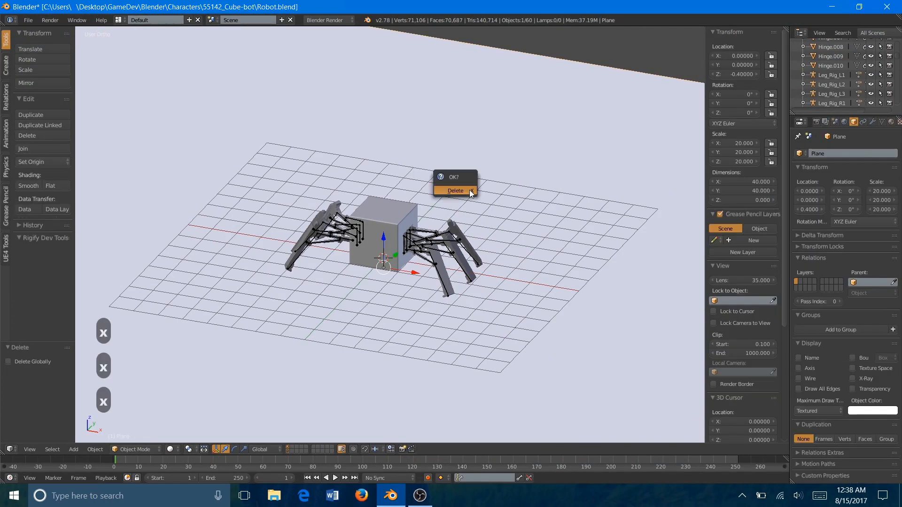
left_click(470, 190)
Hide the robot's cube body so that only the legs and their rigs are shown.
scroll(427, 219, "up", 5)
scroll(411, 232, "up", 2)
right_click(427, 156)
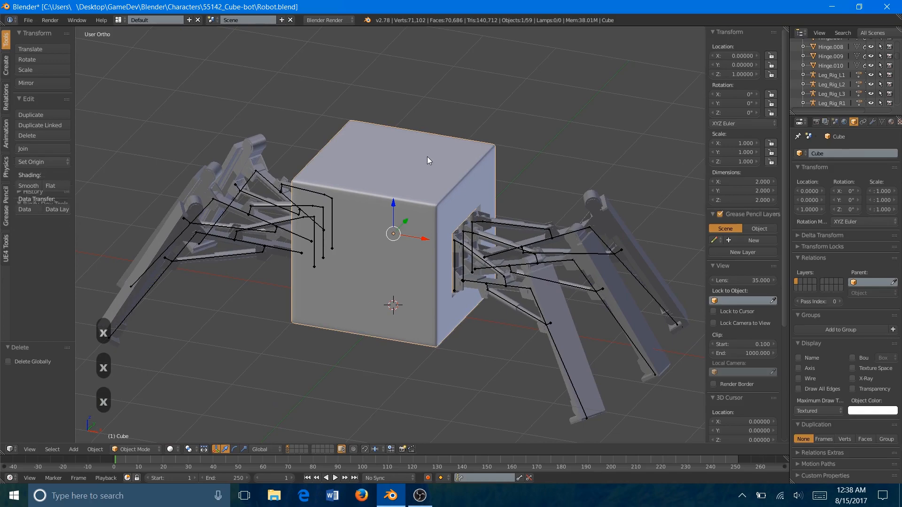
key("h")
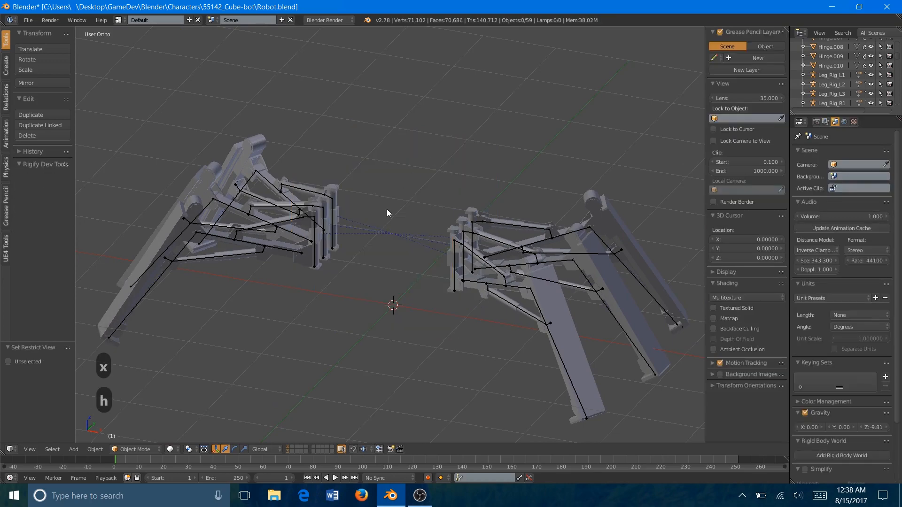
From the top view, box-select the legs and rigs on the negative X side and delete them.
key("KP_7")
key("a")
key("a")
key("b")
left_click_drag(173, 86, 368, 350)
key("x")
Delete the leftovers near the centre and two of the remaining legs, keeping only the leg on the negative Y side.
middle_click_drag(515, 300, 358, 339, "shift")
key("b")
left_click_drag(203, 201, 278, 292)
key("x")
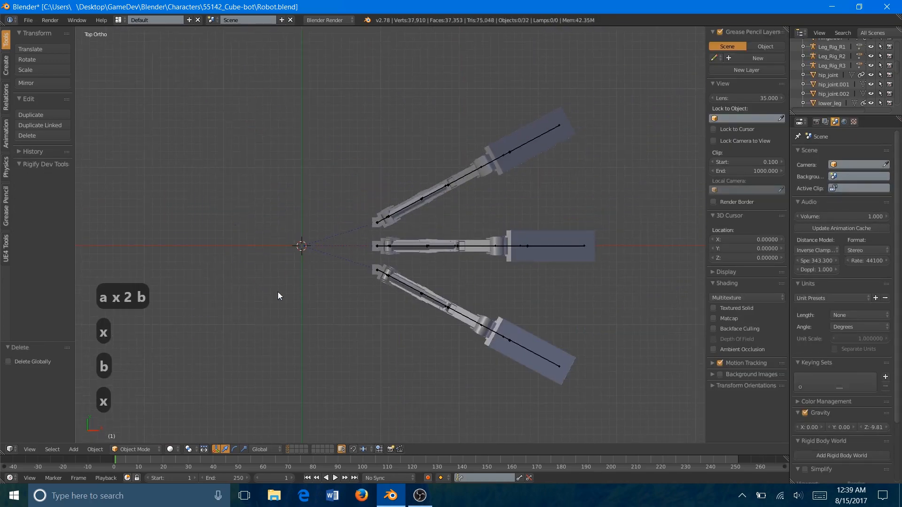
left_click_drag(325, 65, 622, 254)
key("x")
Remove the bone constraints from the lower piston bone and the short connector bone at the lower leg.
middle_click_drag(548, 333, 427, 292)
right_click(442, 215)
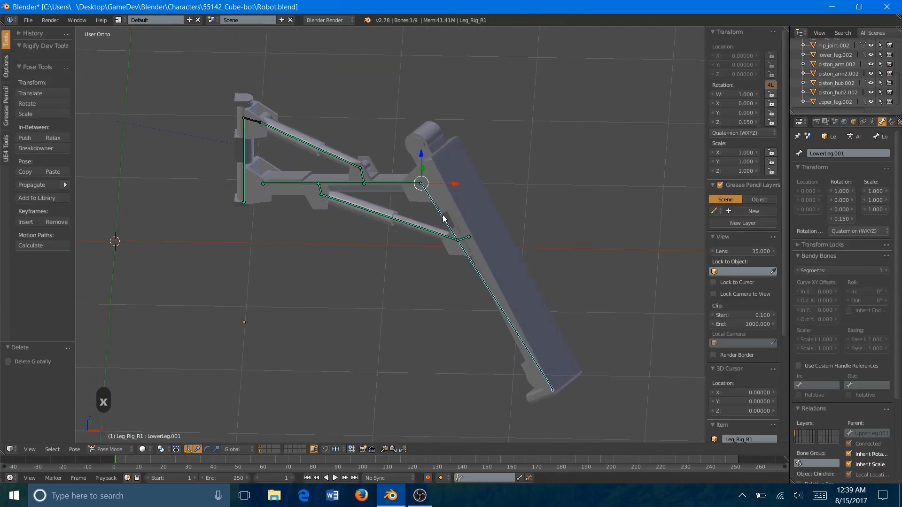
left_click(891, 122)
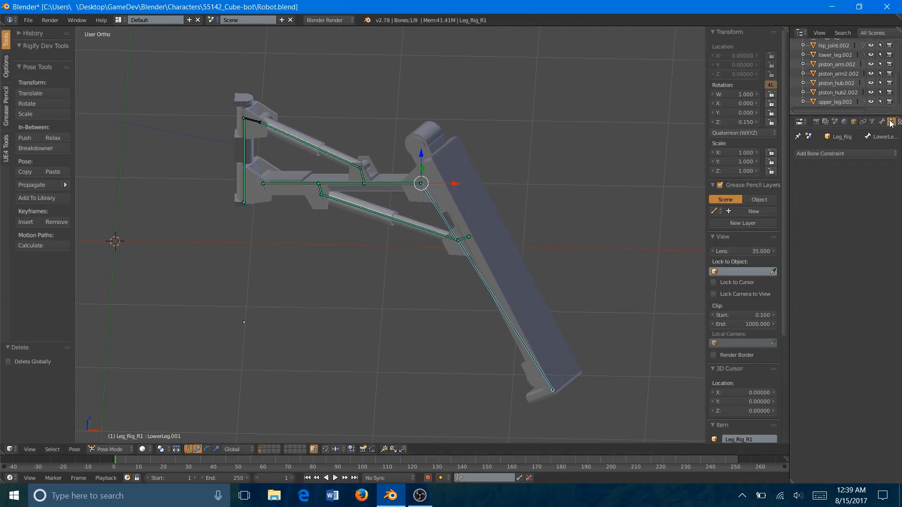
right_click(433, 233)
left_click(891, 169)
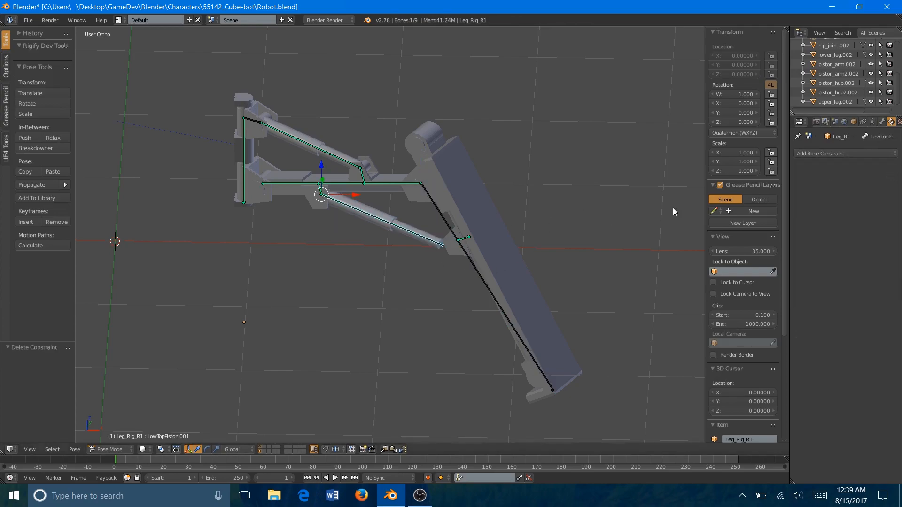
right_click(466, 237)
left_click(890, 168)
Remove the bone constraints from the upper leg bone and the upper piston bone.
right_click(400, 184)
left_click(890, 169)
right_click(320, 191)
left_click(890, 168)
Remove the constraints from Con1.001, the other connector bone on the upper leg, and Shaft.001.
right_click(381, 263)
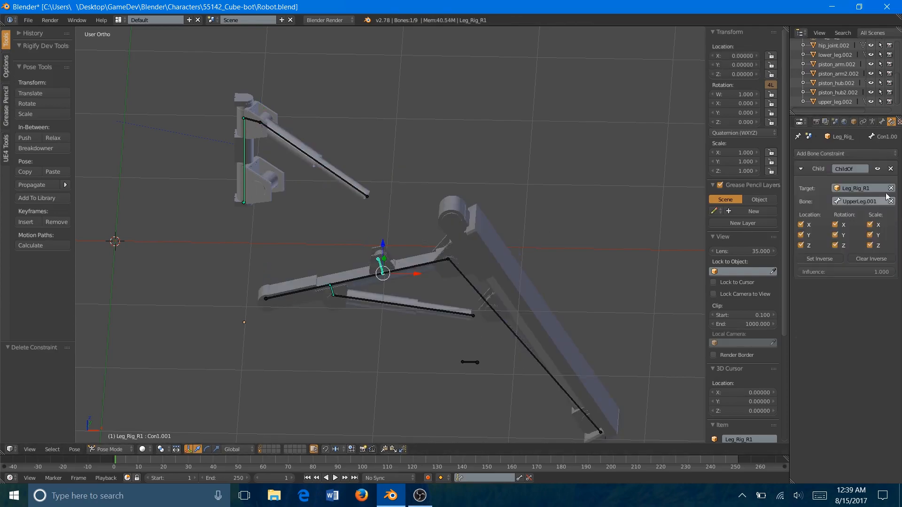
left_click(890, 169)
right_click(331, 290)
left_click(890, 169)
right_click(245, 167)
left_click(890, 169)
Clear the pose location and rotation of all bones in the leg armature.
middle_click_drag(473, 308, 444, 229, "shift")
key("a")
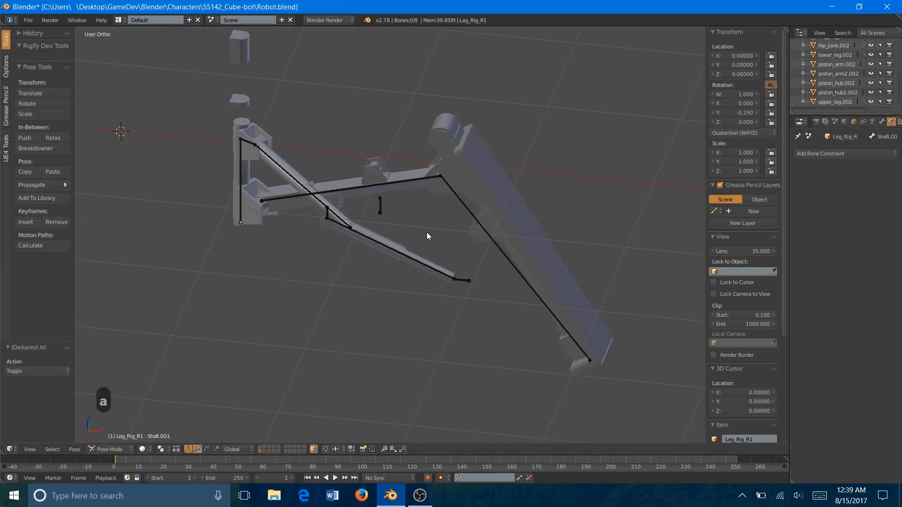
key("a")
key("alt+g")
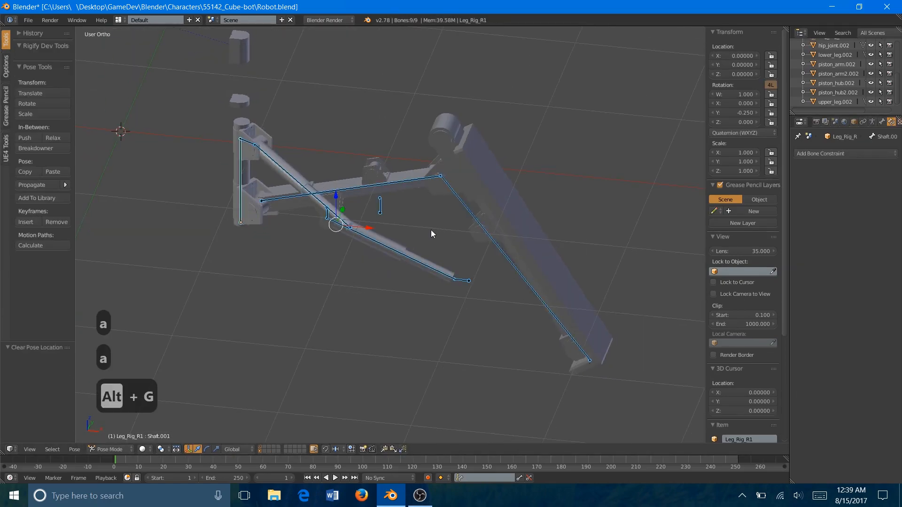
key("alt+r")
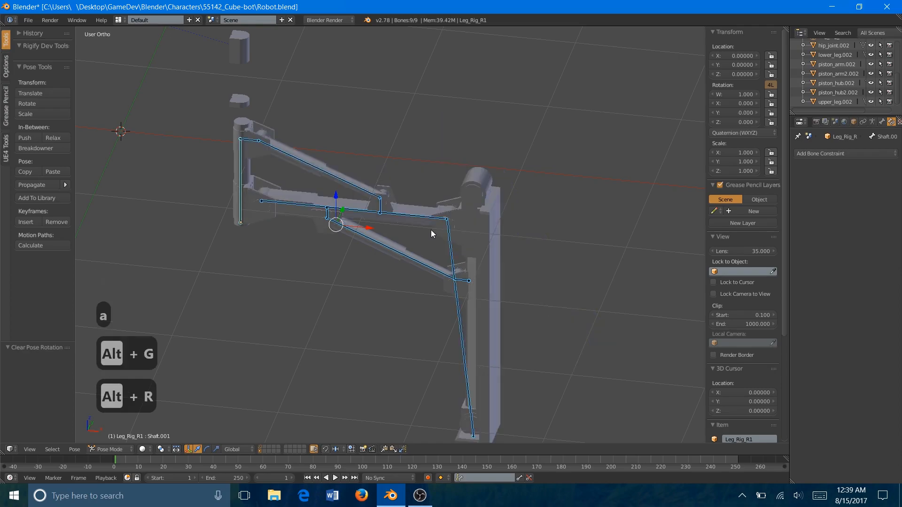
key("a")
mouse_move(484, 245)
middle_mouse_down()
mouse_move(456, 259)
mouse_move(469, 240)
middle_mouse_up()
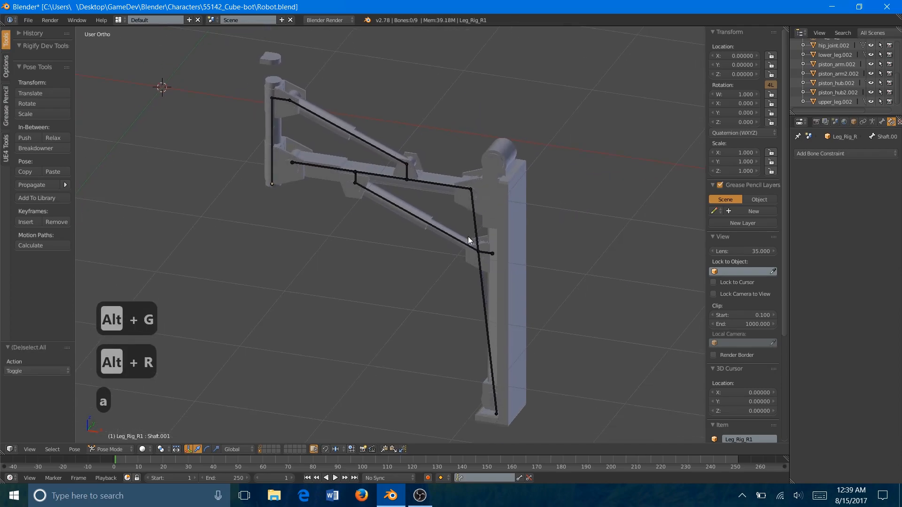
key("Tab")
key("Tab")
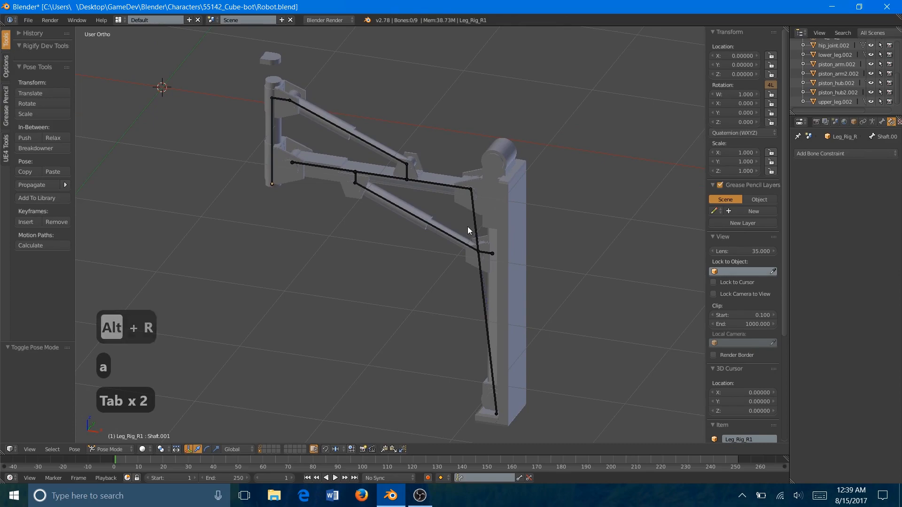
In Object Mode, apply the visual transform to lower_leg.002 and remove its Child Of constraint.
key("ctrl+Tab")
right_click(507, 220)
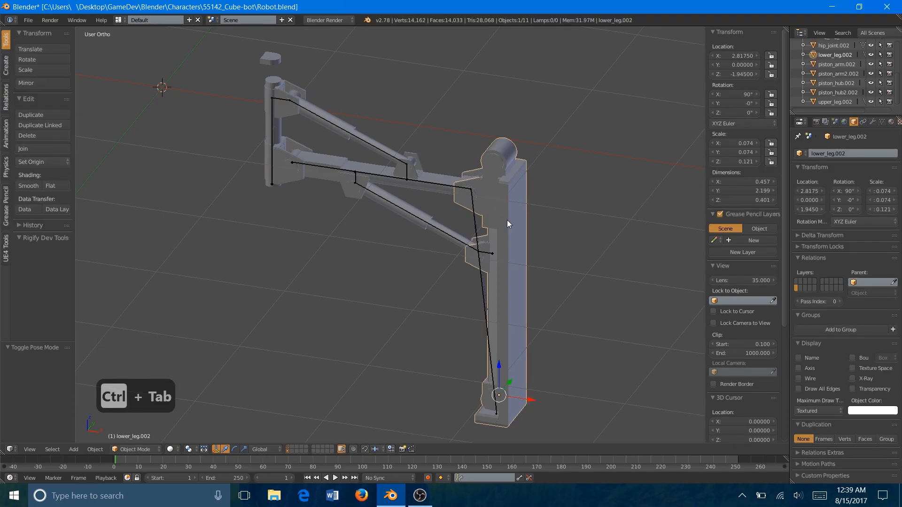
left_click(864, 122)
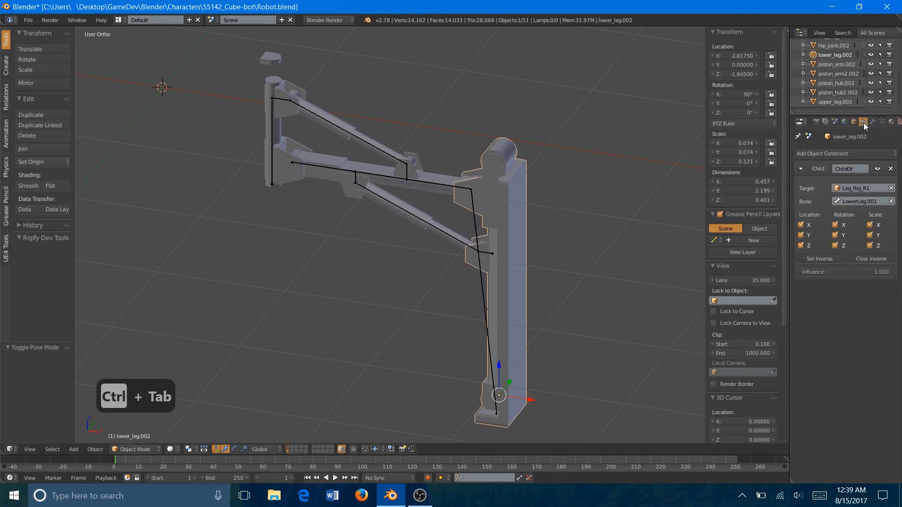
left_click(877, 169)
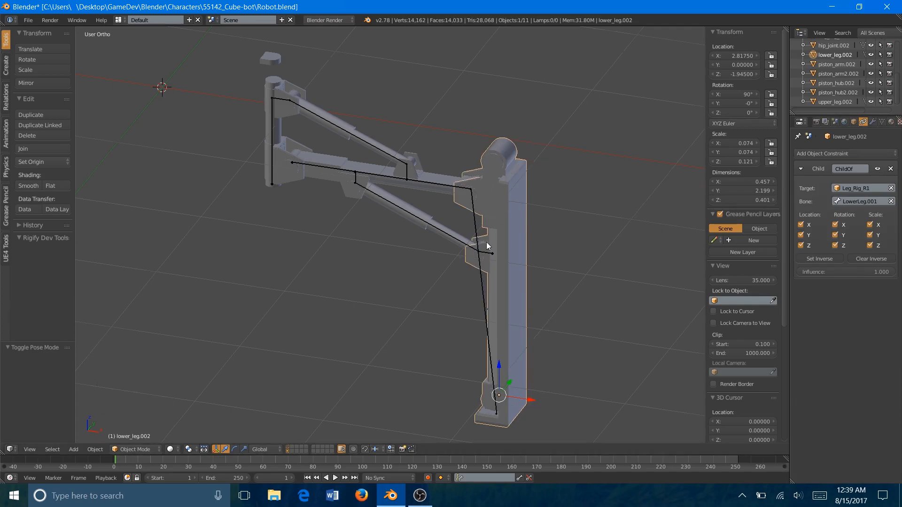
scroll(486, 242, "down", 1)
middle_click_drag(516, 266, 503, 262, "shift")
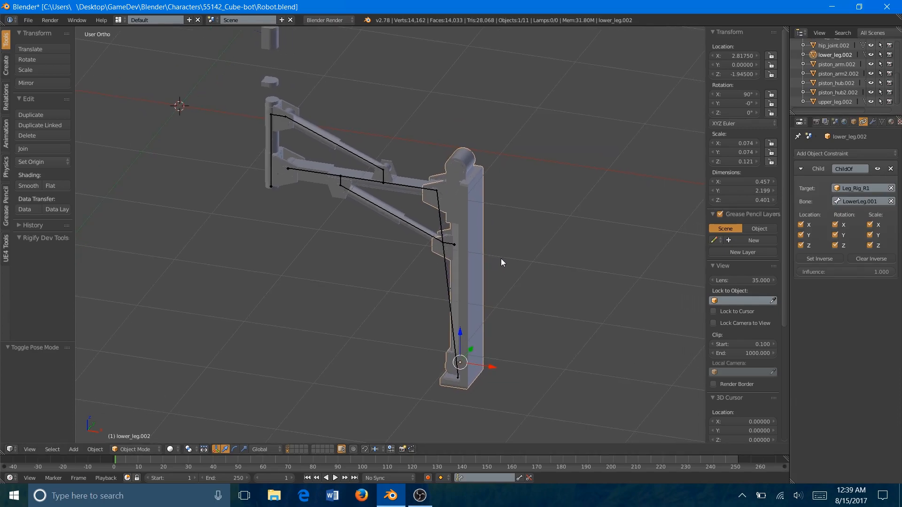
key("ctrl+a")
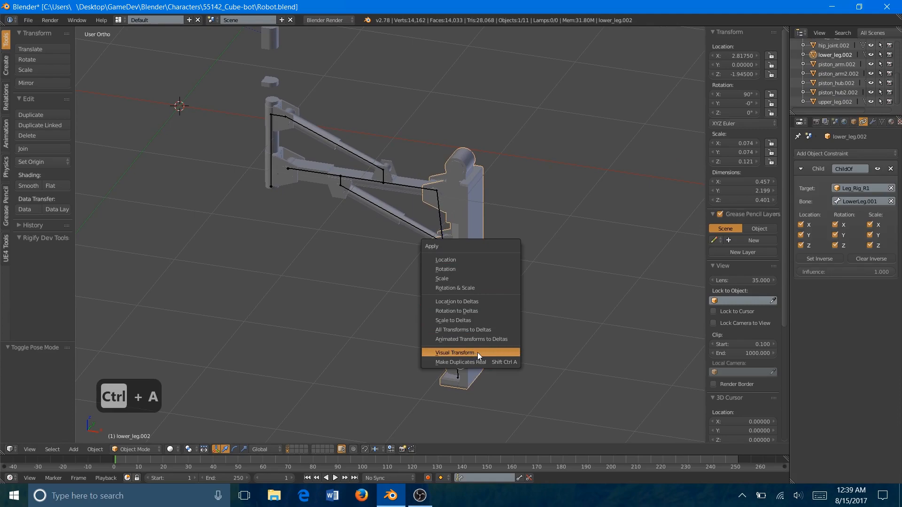
left_click(489, 353)
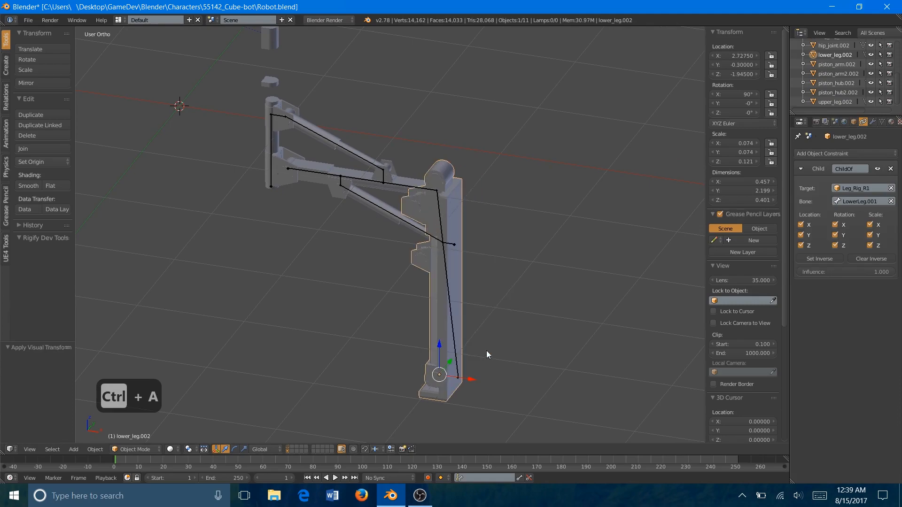
left_click(889, 170)
Apply the visual transform to piston_arm2.002 and piston_hub2.002 and remove their Child Of constraints.
right_click(417, 225)
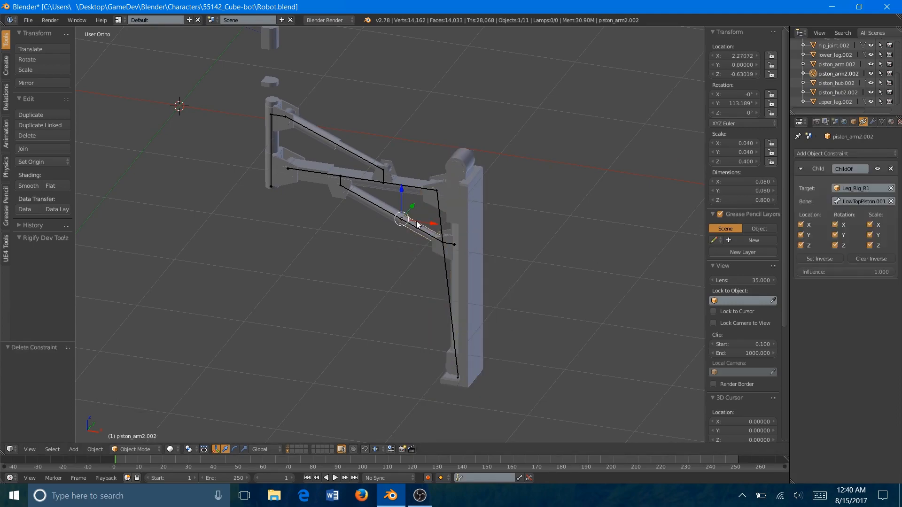
key("ctrl+a")
left_click(416, 221)
left_click(889, 170)
right_click(389, 201)
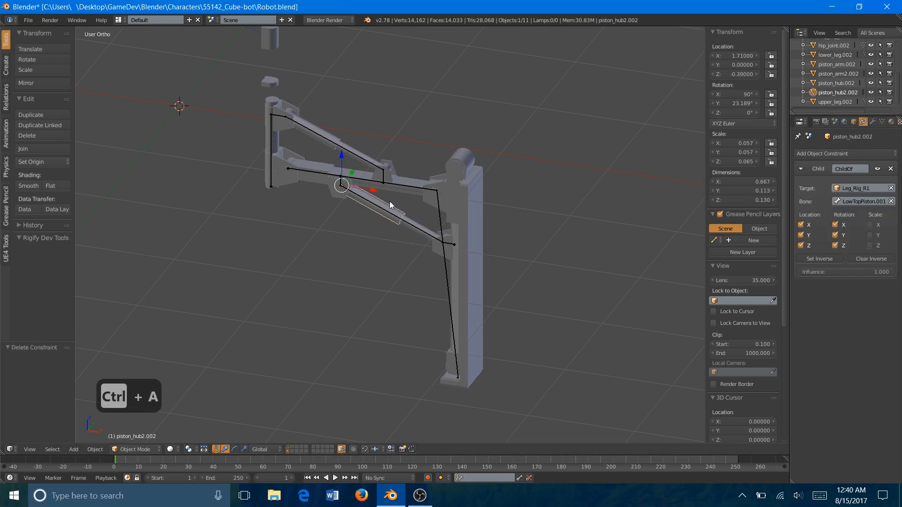
key("ctrl+a")
left_click(376, 386)
Remove the Child Of constraint from piston_arm.002, and apply the visual transform to the upper piston hub before removing its constraint.
right_click(331, 173)
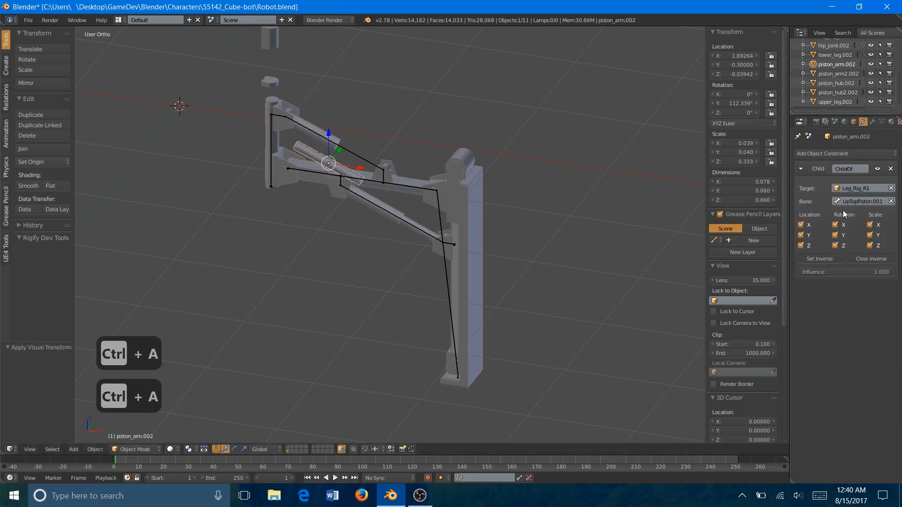
left_click(890, 169)
right_click(293, 117)
key("ctrl+a")
left_click(344, 208)
left_click(889, 170)
Apply the visual transform to hip_joint.002, remove its Child Of constraint, and check the other leg meshes for leftover constraints.
right_click(274, 141)
key("ctrl+a")
left_click(304, 255)
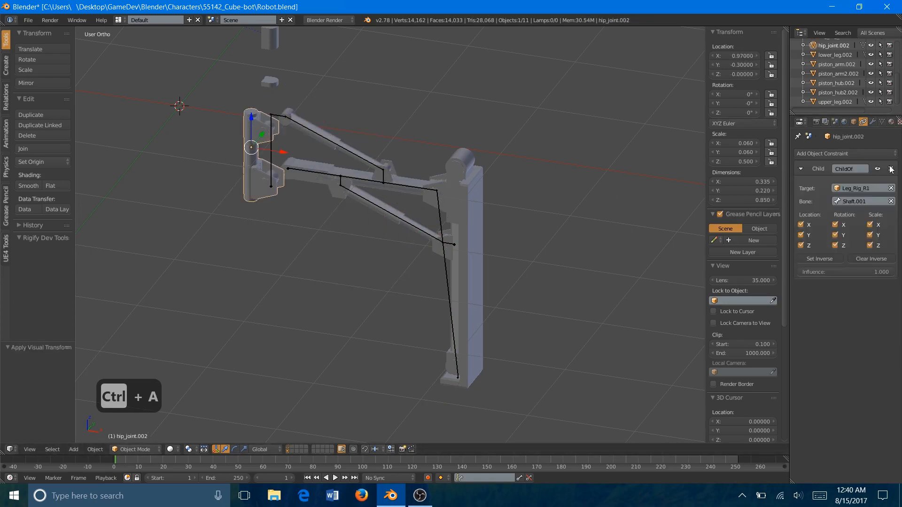
left_click(890, 168)
right_click(350, 184)
right_click(388, 204)
right_click(444, 226)
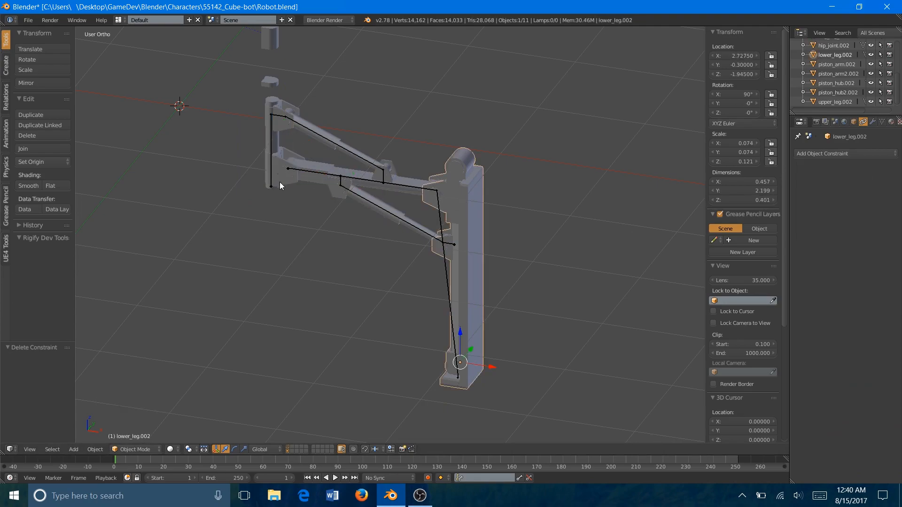
Remove the object constraint from Hinge.003 and delete the extra hinge Hinge.004 above the leg.
right_click(271, 47)
left_click(890, 167)
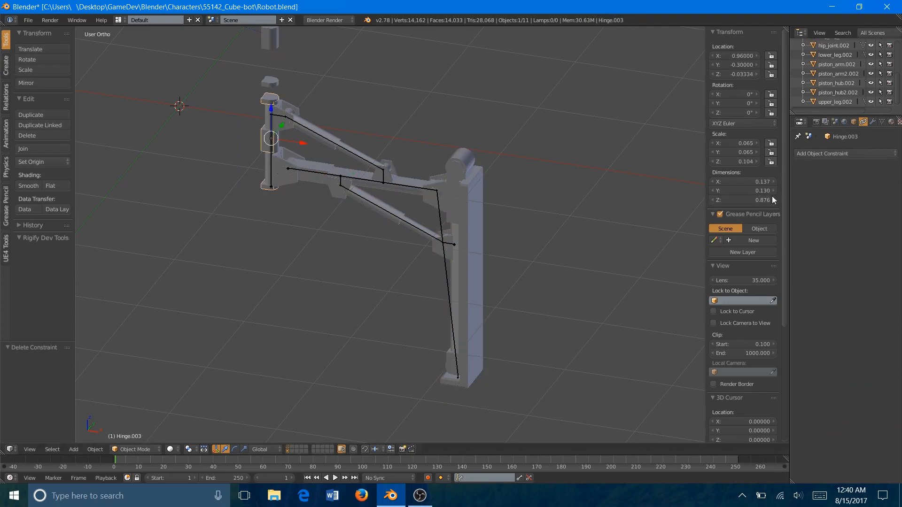
right_click(272, 47)
key("x")
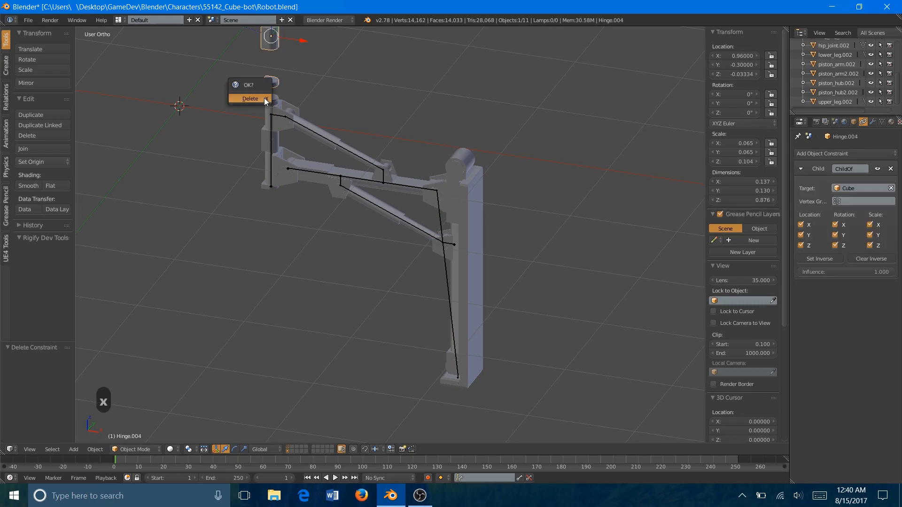
left_click(252, 98)
Hide Hinge.003 at the hip end of the leg.
right_click(263, 143)
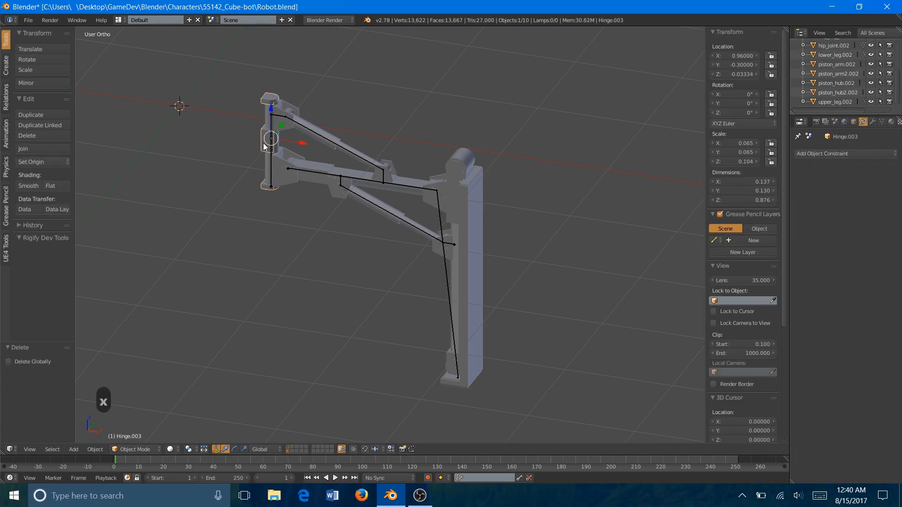
key("h")
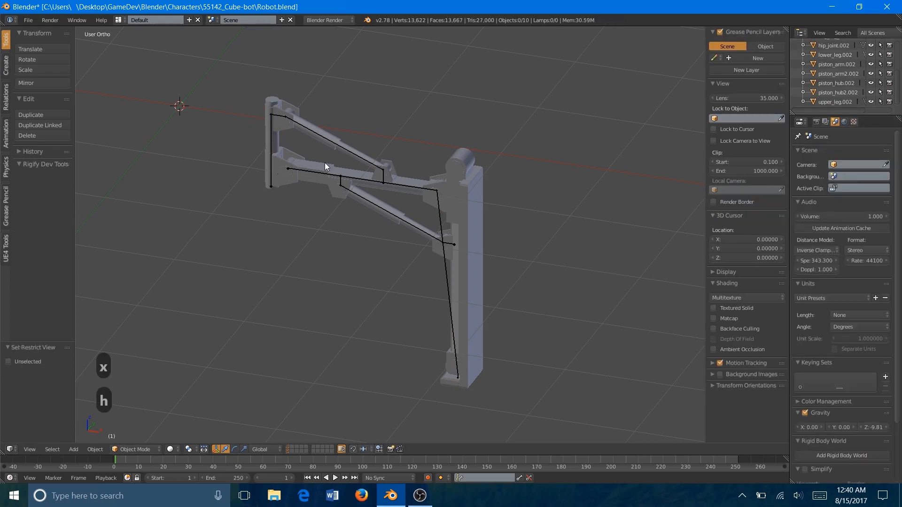
middle_click_drag(331, 171, 308, 181)
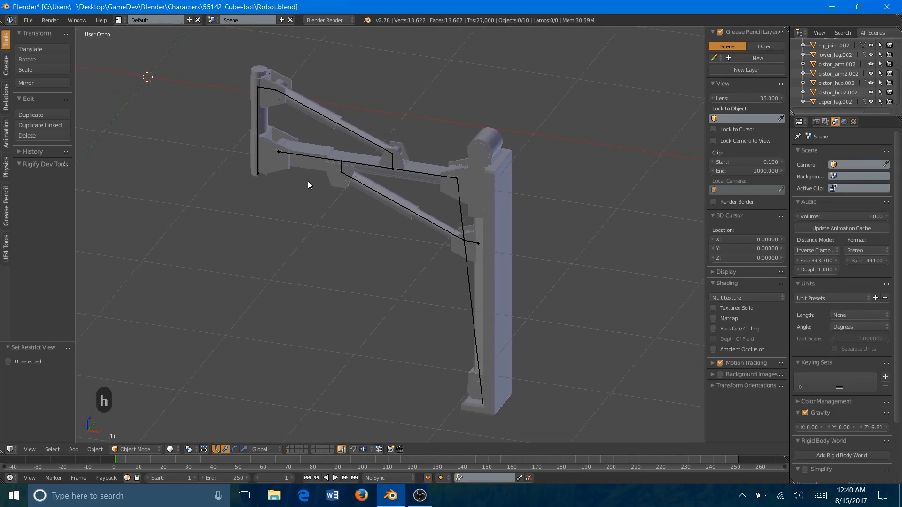
Join the lower leg, upper leg, piston arm and piston hub meshes into hip_joint.002 as a single leg mesh.
right_click(325, 150)
right_click(501, 241)
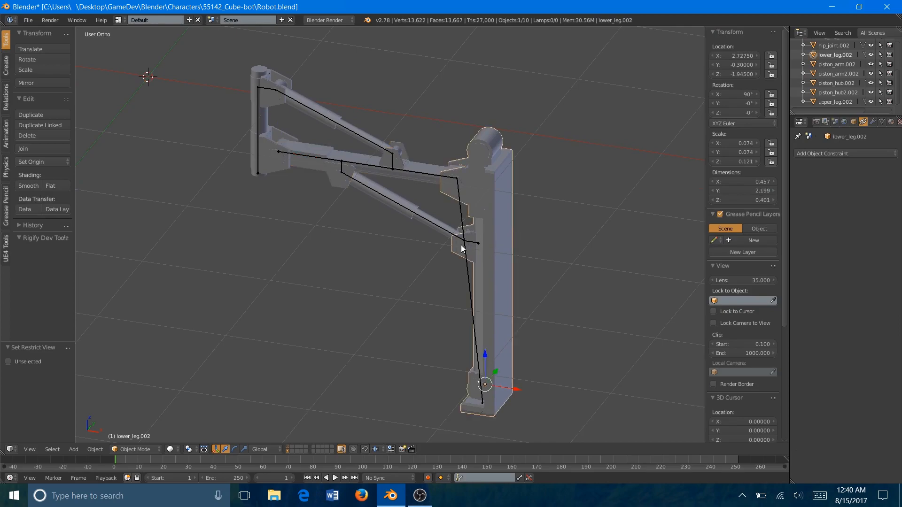
right_click(443, 221, "shift")
right_click(408, 202, "shift")
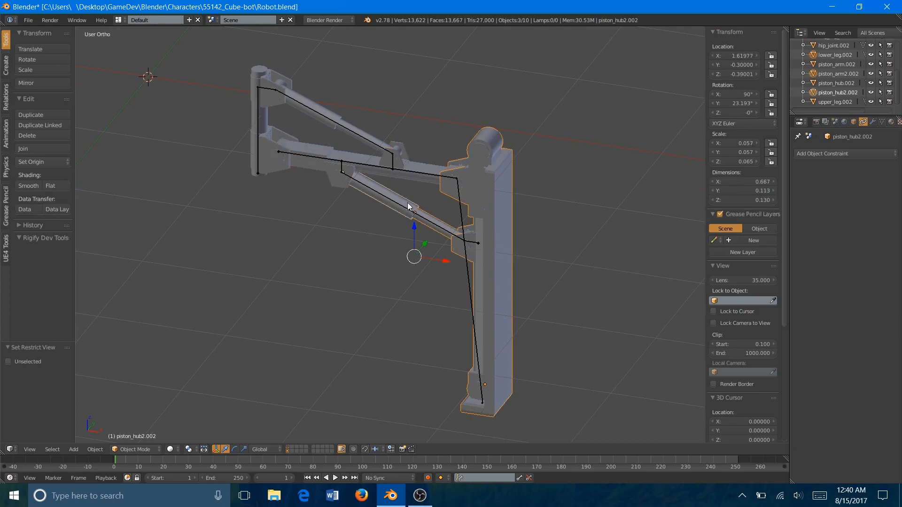
right_click(419, 162, "shift")
right_click(376, 137, "shift")
right_click(320, 104, "shift")
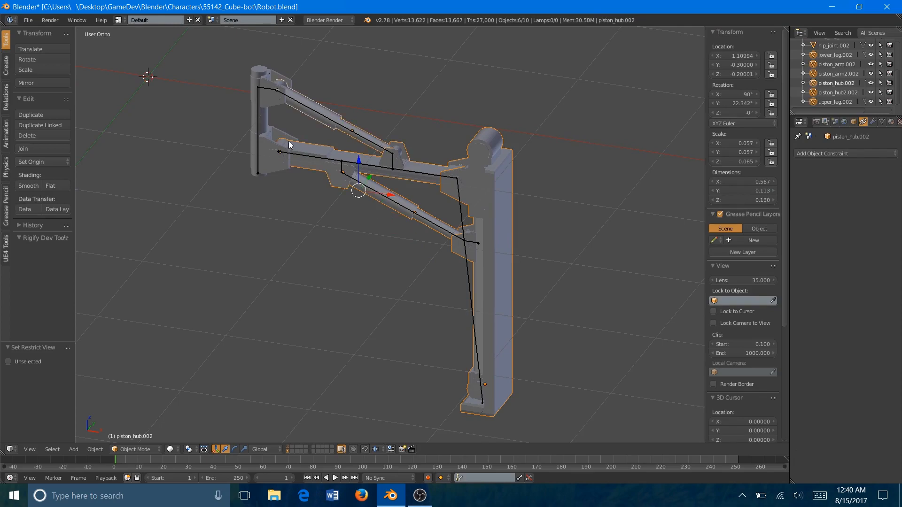
right_click(262, 165, "shift")
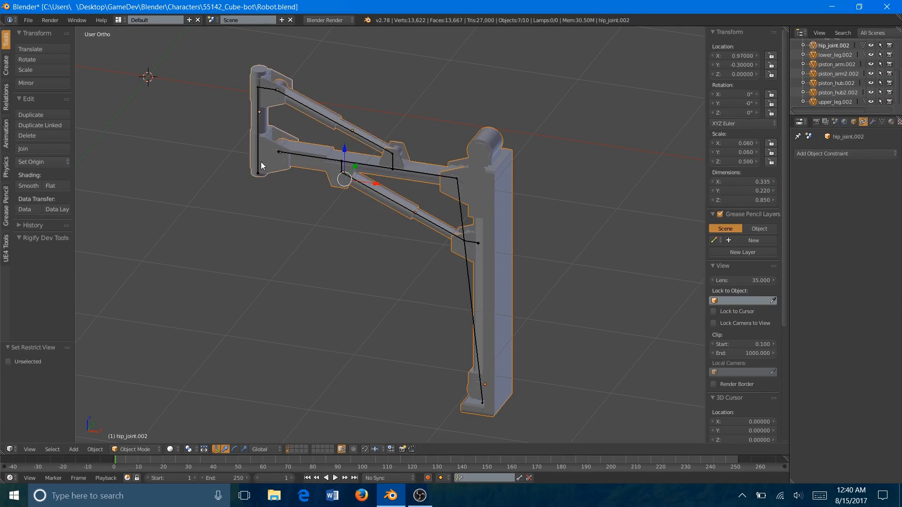
key("ctrl+j")
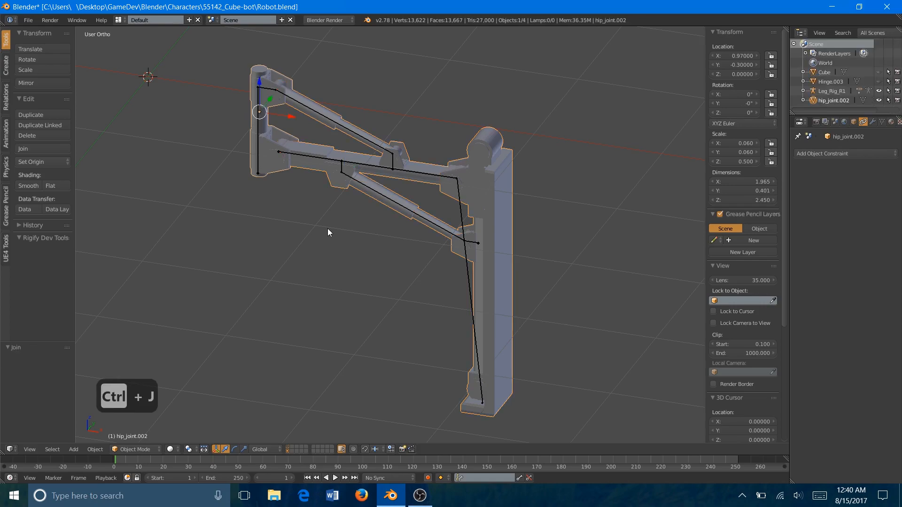
key("a")
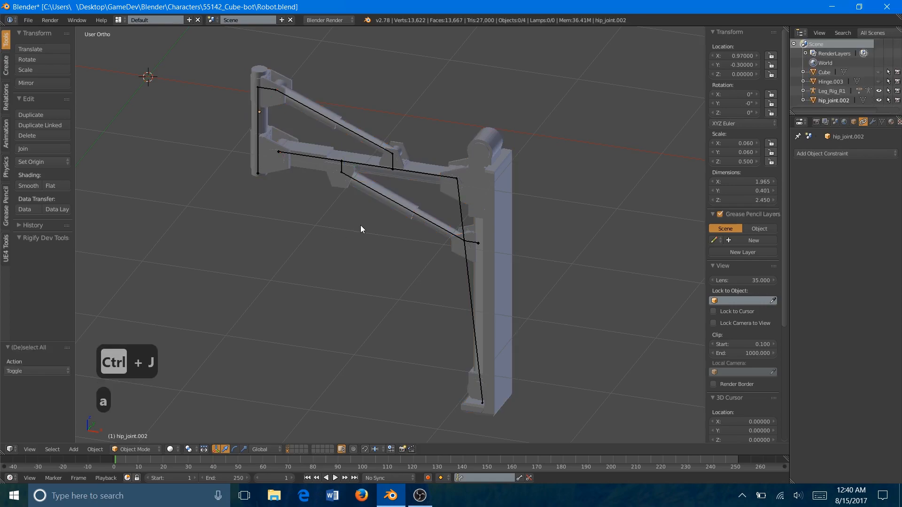
right_click(391, 151)
key("g")
key("Escape")
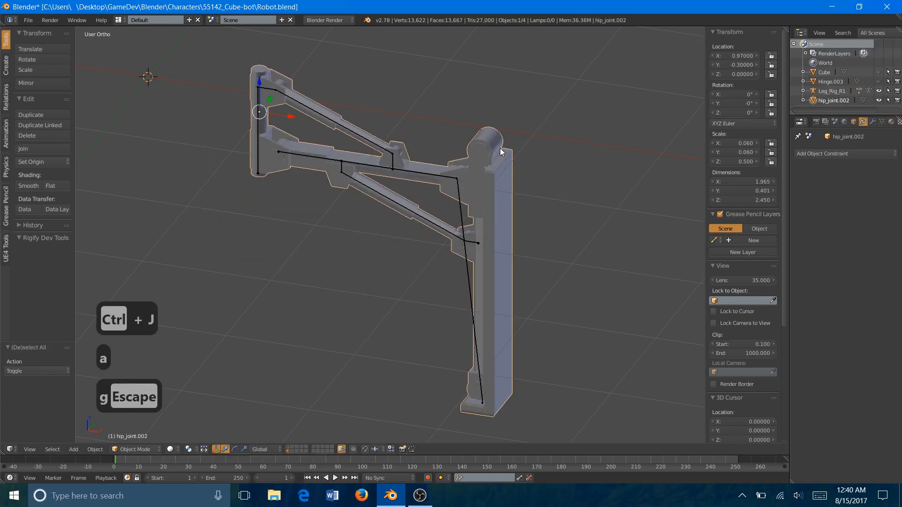
In the joined leg mesh, delete the vertices of the small bolts on the upper and lower hip brackets.
key("Tab")
key("a")
key("a")
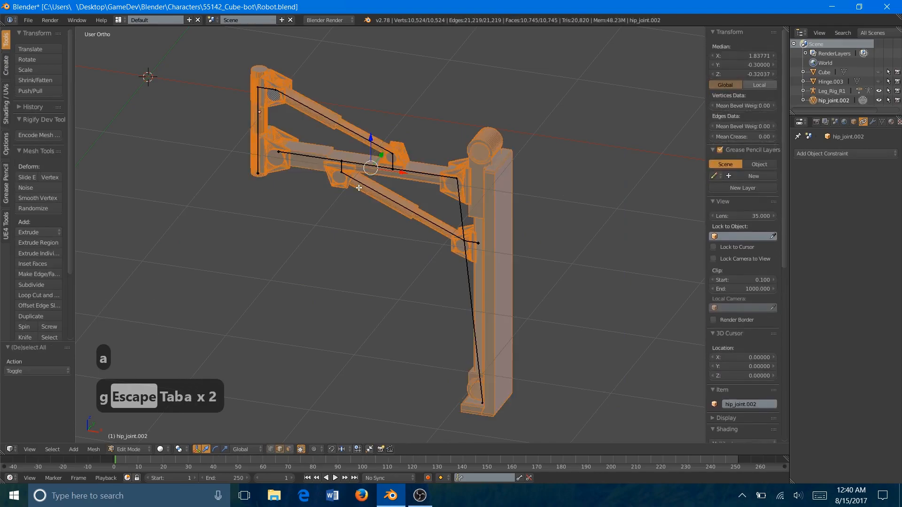
key("a")
scroll(459, 342, "up", 6)
middle_click_drag(459, 341, 395, 329)
scroll(458, 329, "up", 3)
middle_click_drag(515, 280, 404, 343, "shift")
key("l")
key("l")
key("l")
key("l")
key("l")
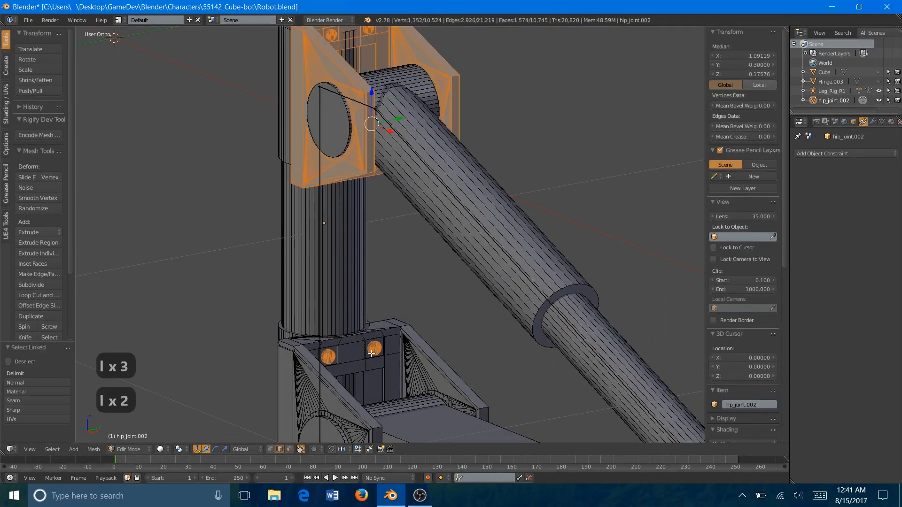
key("shift+l")
middle_click_drag(472, 285, 409, 175)
key("l")
key("l")
middle_click_drag(390, 338, 378, 179, "shift")
key("l")
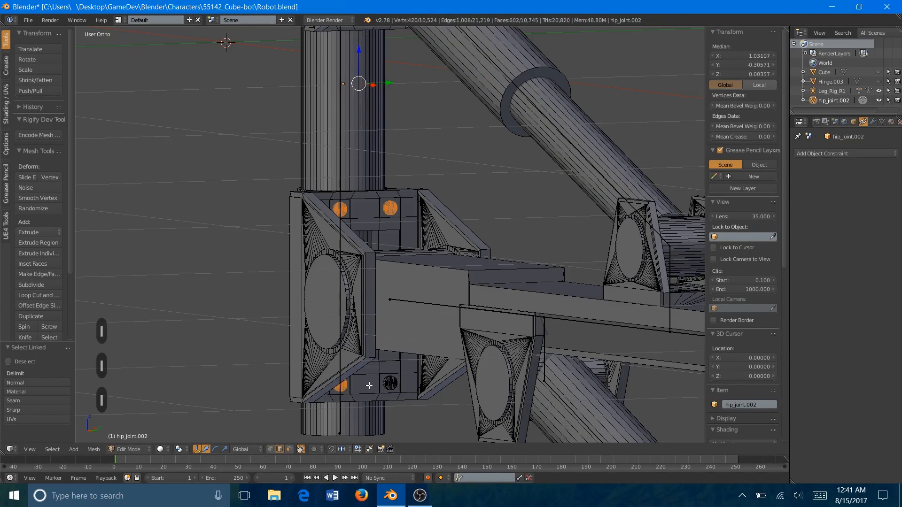
key("l")
key("x")
left_click(388, 360)
Delete the small bolts inside the piston bracket on top of the upper leg.
middle_click_drag(438, 209, 559, 167)
key("l")
key("l")
middle_click_drag(293, 155, 463, 240)
key("x")
left_click(463, 240)
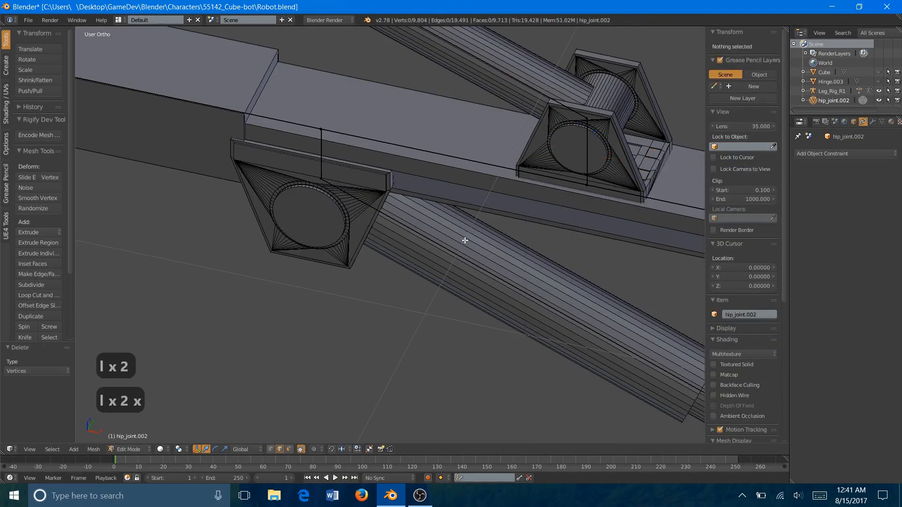
Using wireframe shading, delete the hidden bolts in the piston bracket on the underside of the upper leg.
key("z")
middle_click_drag(220, 209, 330, 281, "shift")
scroll(330, 282, "up", 5)
key("l")
key("l")
key("l")
key("l")
key("x")
left_click(508, 328)
key("z")
scroll(508, 327, "down", 5)
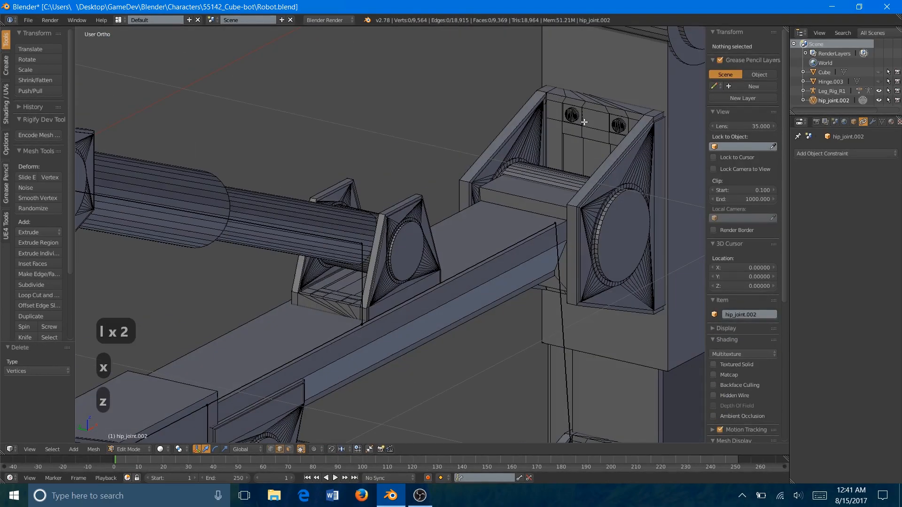
Delete the four bolts of the knee bracket joining the upper leg to the lower leg.
key("a")
key("a")
key("l")
key("l")
middle_click_drag(582, 263, 603, 246)
key("l")
key("l")
key("x")
left_click(512, 325)
Delete the four bolts of the lower leg's piston bracket.
middle_click_drag(511, 324, 512, 193, "shift")
key("l")
key("l")
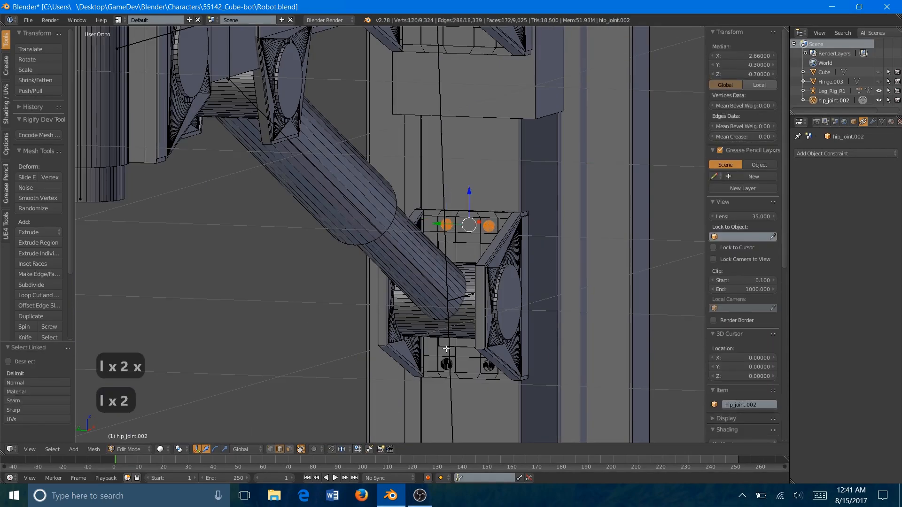
key("l")
key("l")
key("x")
left_click(484, 362)
scroll(499, 272, "down", 5)
Delete the remaining small linked parts of the leg mesh and return to Object Mode.
key("z")
middle_click_drag(499, 272, 519, 247)
key("l")
mouse_move(554, 171)
middle_mouse_down()
mouse_move(465, 217)
mouse_move(249, 147)
mouse_move(423, 212)
mouse_move(398, 208)
middle_mouse_up()
key("l")
key("x")
left_click(249, 147)
scroll(249, 147, "down", 4)
key("a")
key("a")
key("Tab")
scroll(408, 210, "up", 4)
middle_click_drag(474, 297, 425, 217, "shift")
scroll(425, 216, "down", 3)
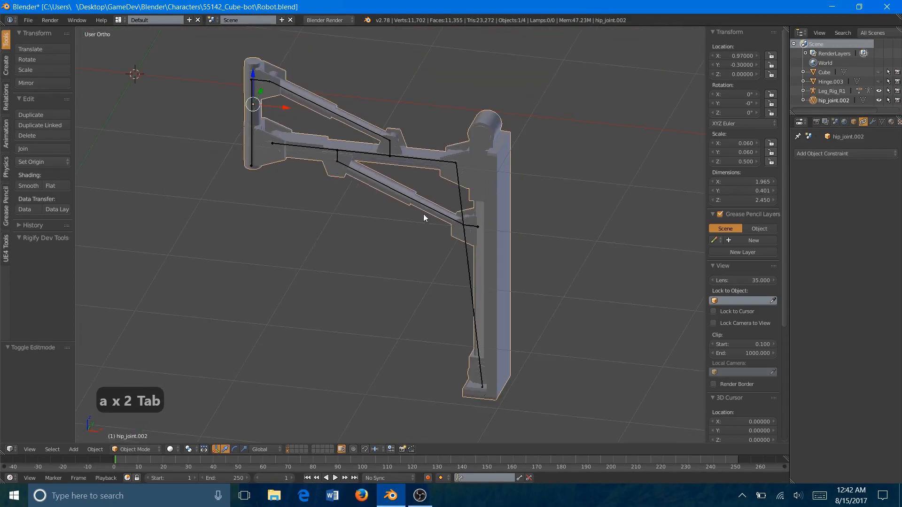
In the Leg_Rig_R1 armature, disable Deform for Con3.001, Con2.001, Con1.001 and MainCon.001, and disconnect MainCon.001 from its parent.
right_click(461, 203)
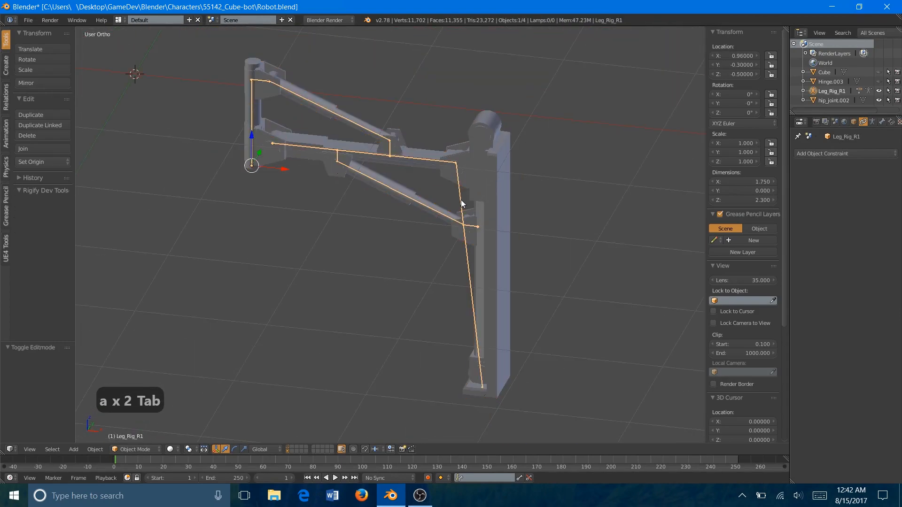
key("Tab")
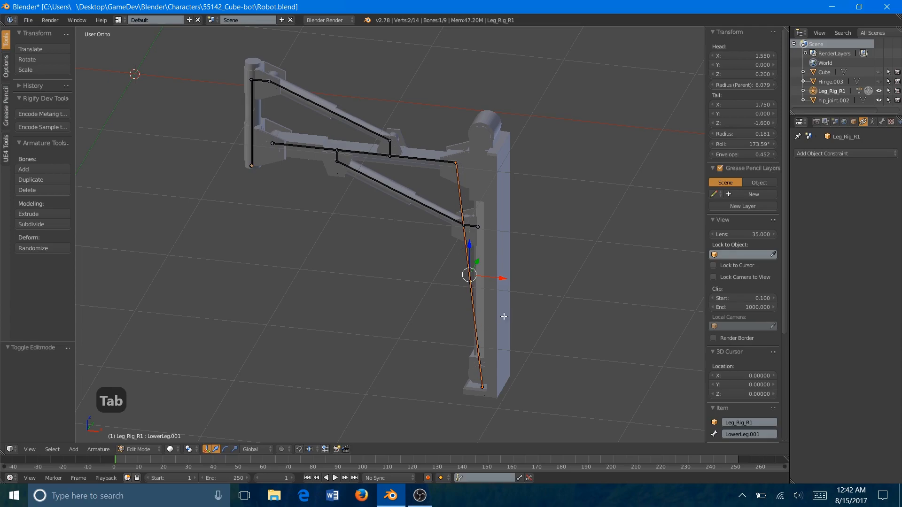
left_click(882, 122)
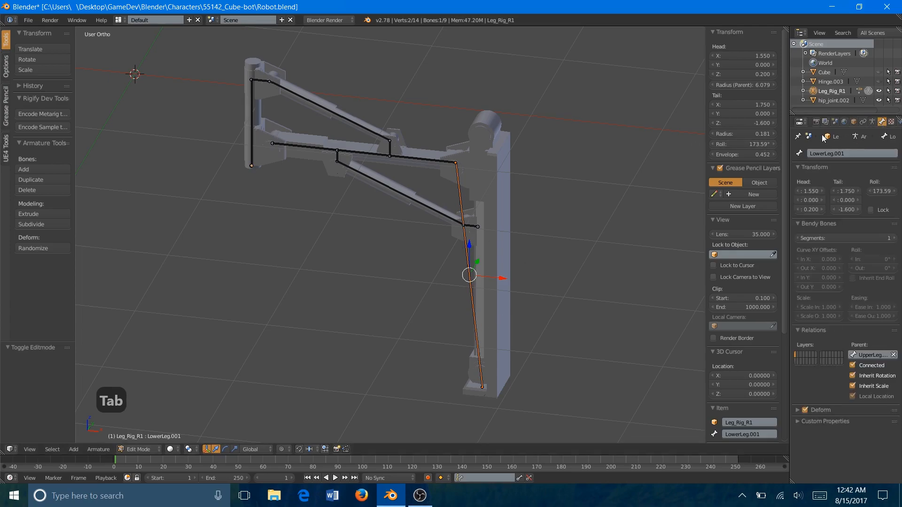
scroll(413, 168, "up", 2)
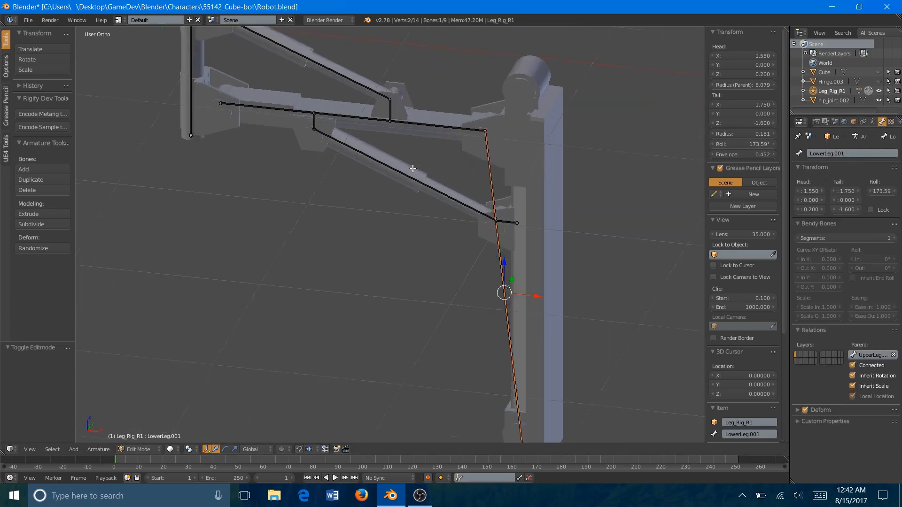
scroll(412, 169, "up", 1)
scroll(383, 147, "down", 2)
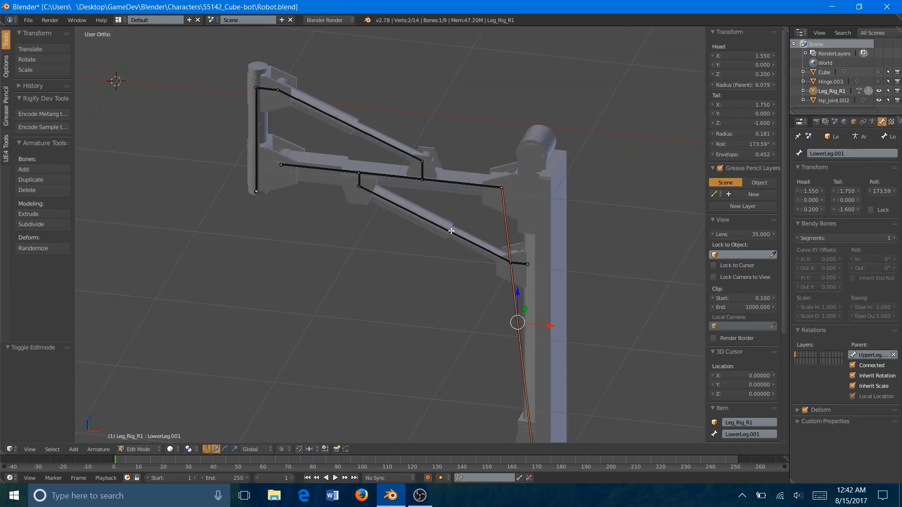
right_click(452, 231)
right_click(519, 262)
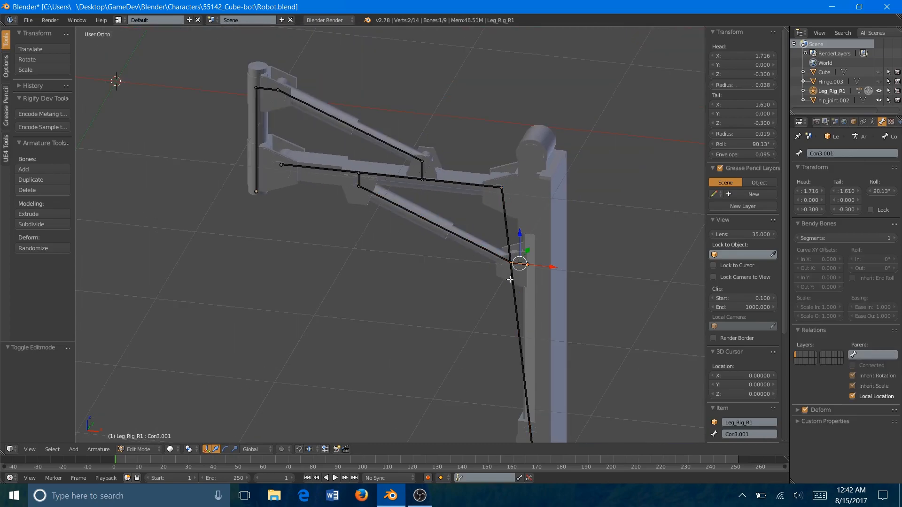
left_click(805, 410)
right_click(361, 179)
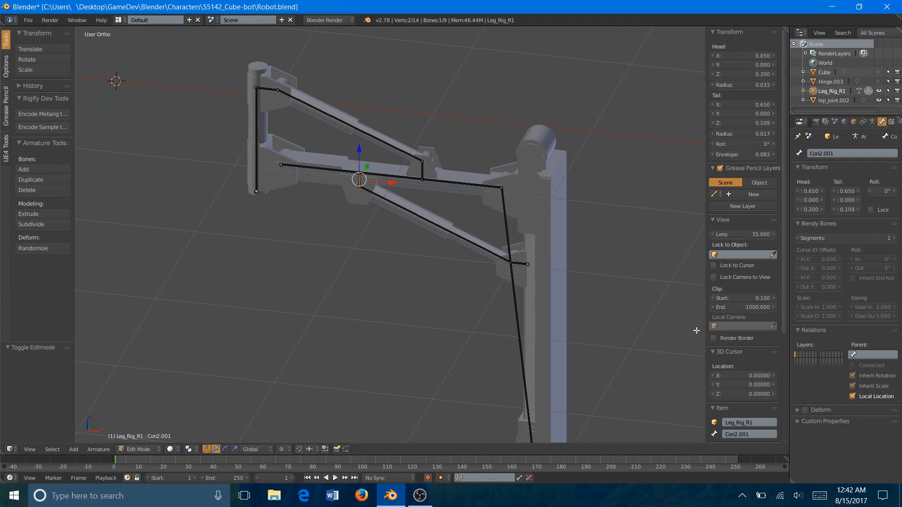
right_click(423, 171)
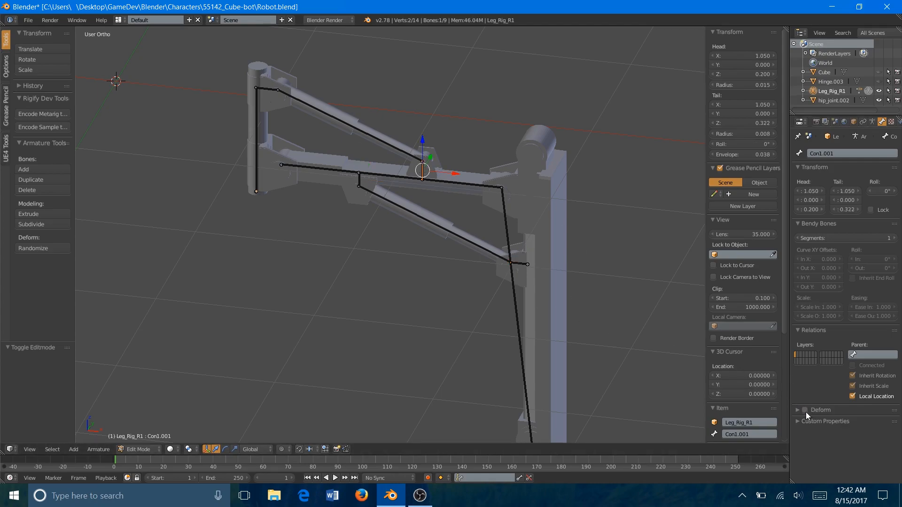
right_click(265, 89)
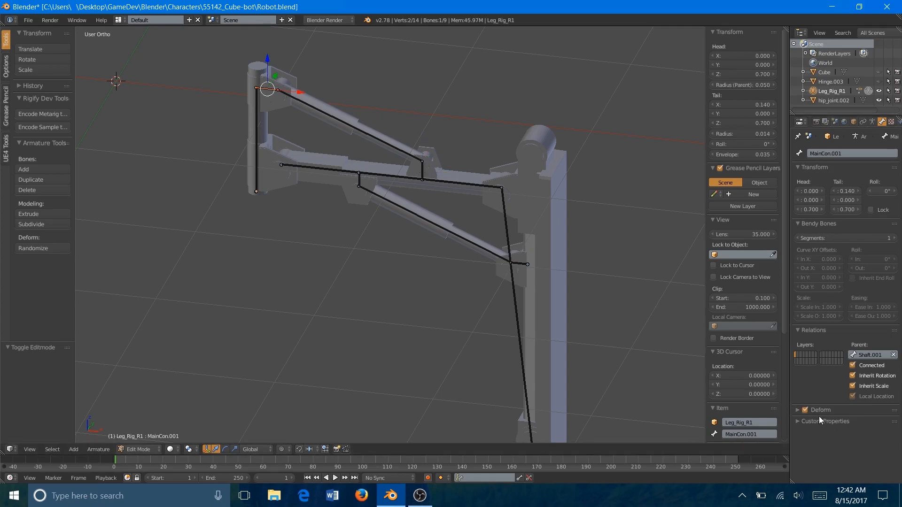
left_click(853, 365)
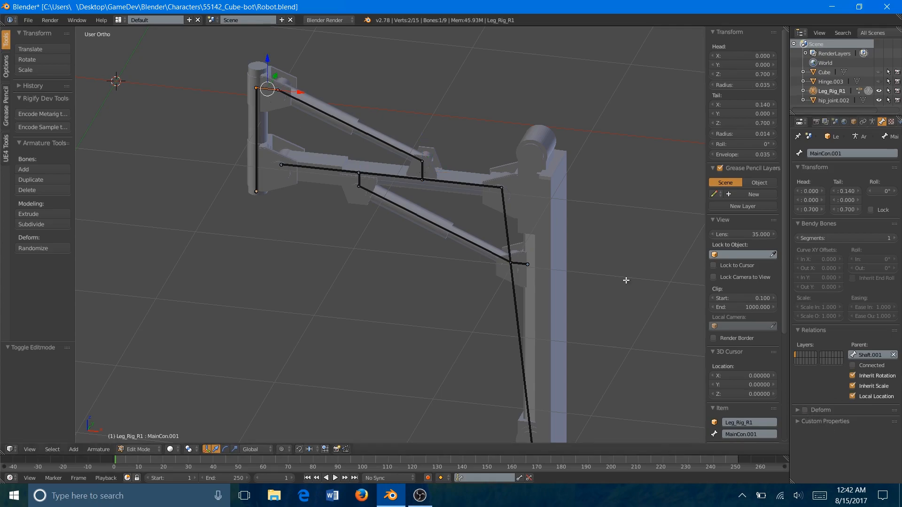
Set UpperLeg.001 as the parent of the Con1.001 and Con2.001 bones.
right_click(422, 170)
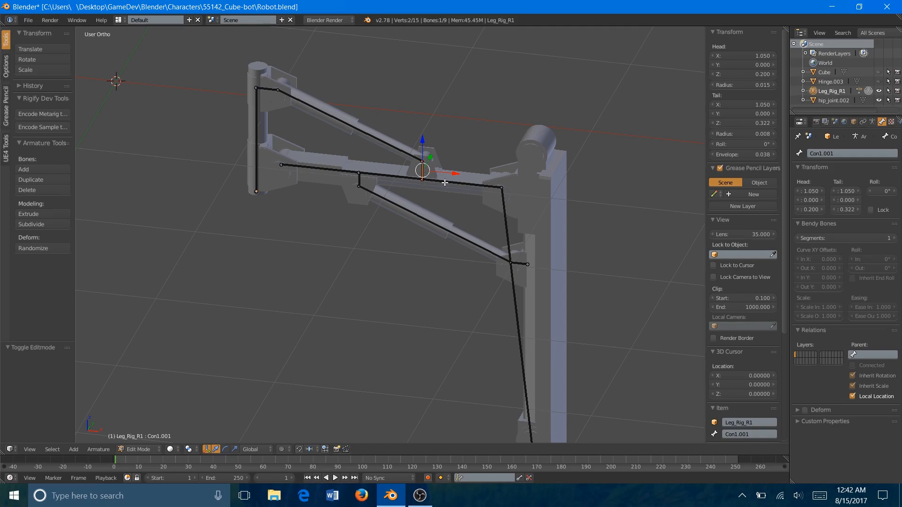
left_click(872, 355)
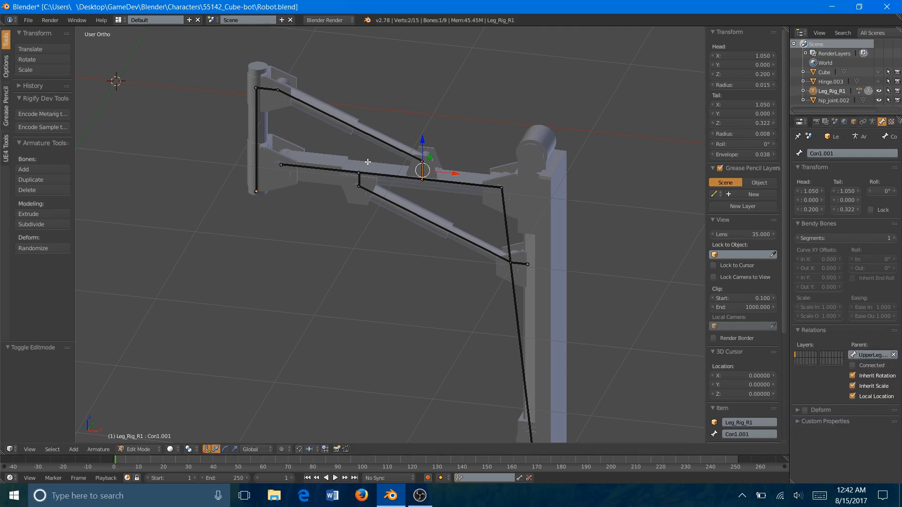
right_click(360, 178)
left_click(863, 356)
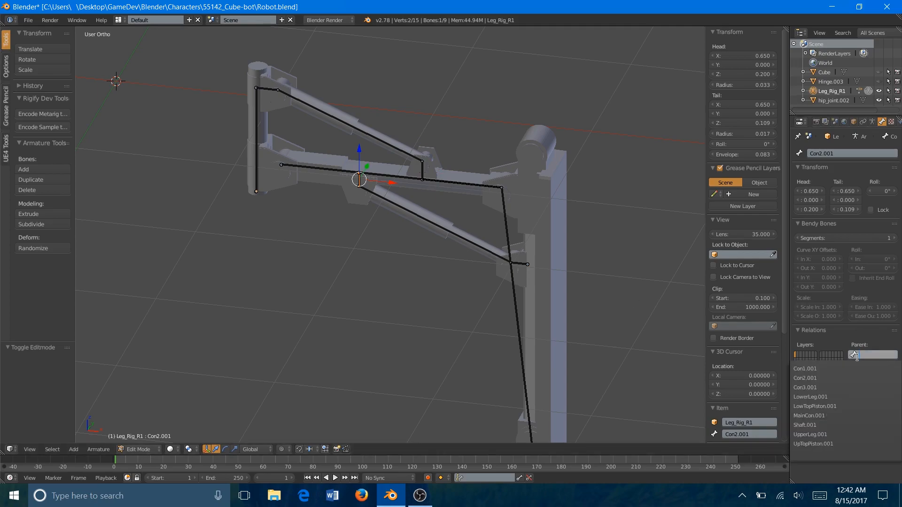
left_click(832, 429)
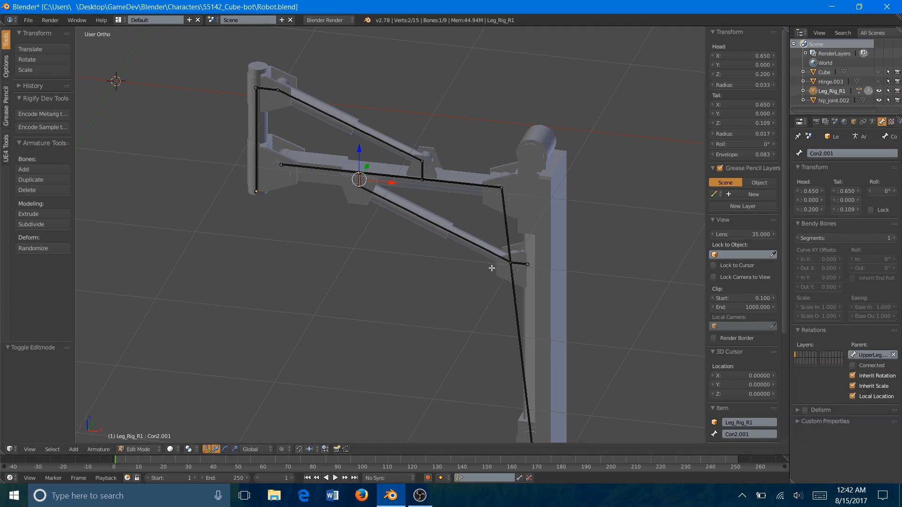
Set LowerLeg.001 as the parent of the Con3.001 bone.
right_click(517, 265)
left_click(863, 356)
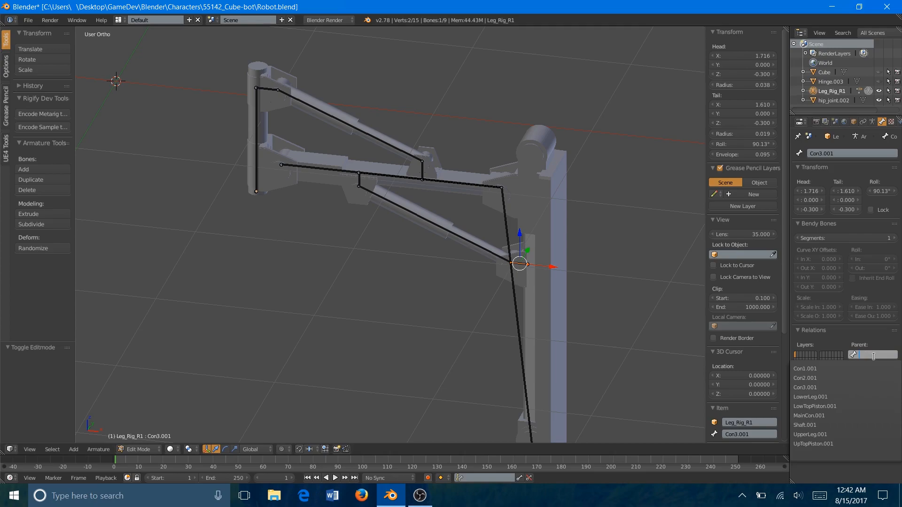
left_click(831, 398)
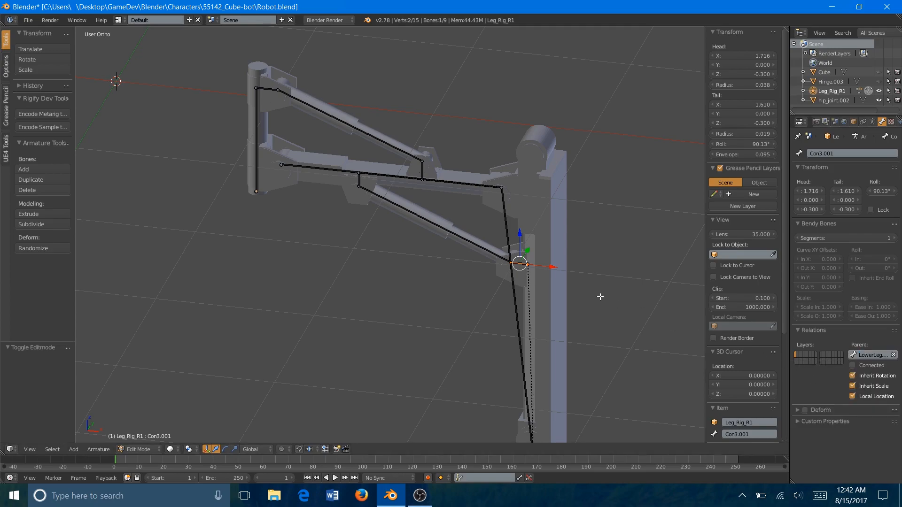
Disconnect the LowTopPiston.001 and UpTopPiston.001 bones from their parents while keeping them parented.
right_click(451, 233)
left_click(853, 365)
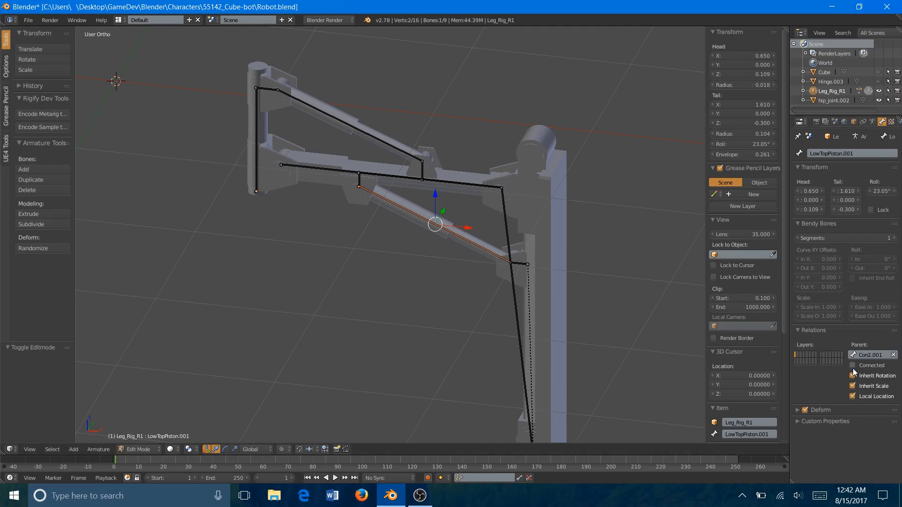
right_click(324, 110)
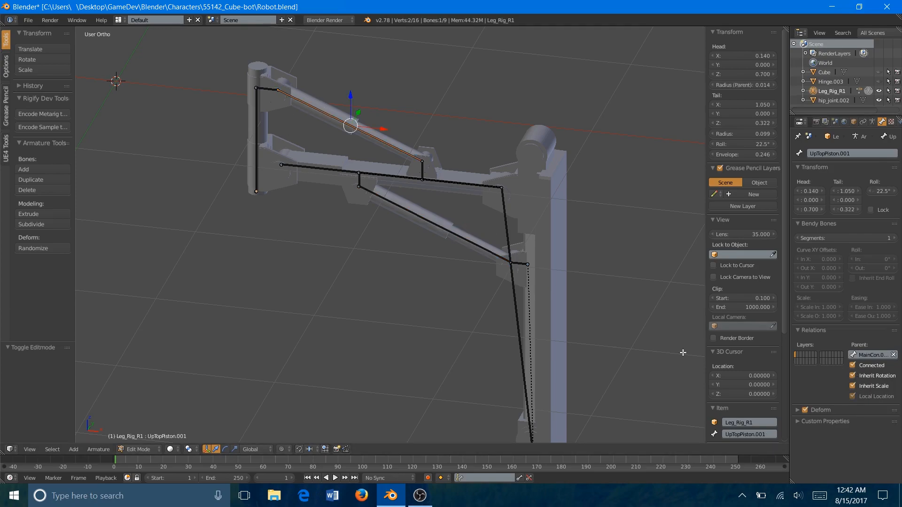
Reverse the direction of the MainCon.001 bone by scaling it by -1.
right_click(263, 89)
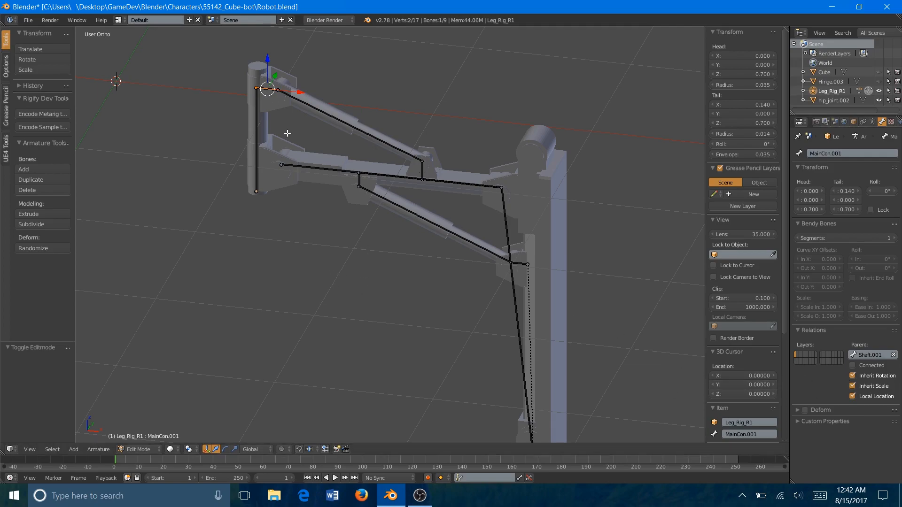
key("s")
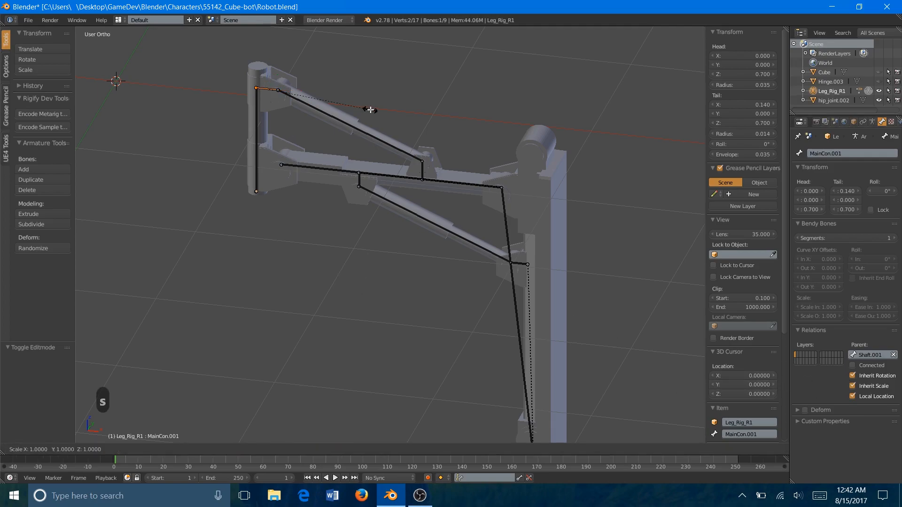
key("minus")
key("1")
key("Return")
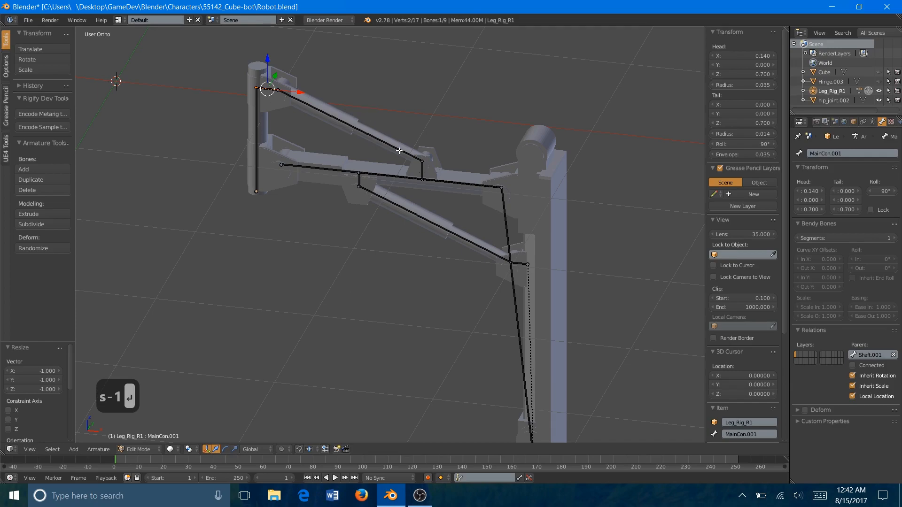
Reverse the direction of the Con1.001 bone by scaling it by -1.
right_click(421, 172)
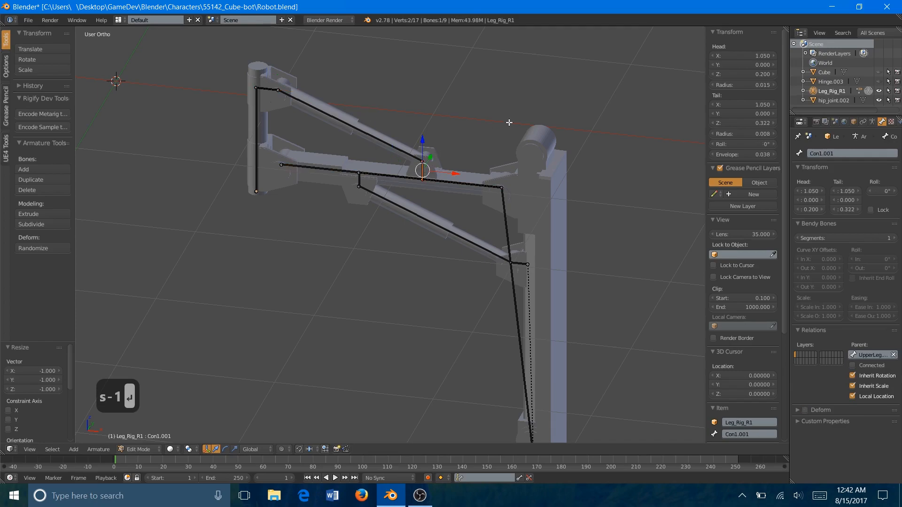
key("s")
key("minus")
key("1")
key("Return")
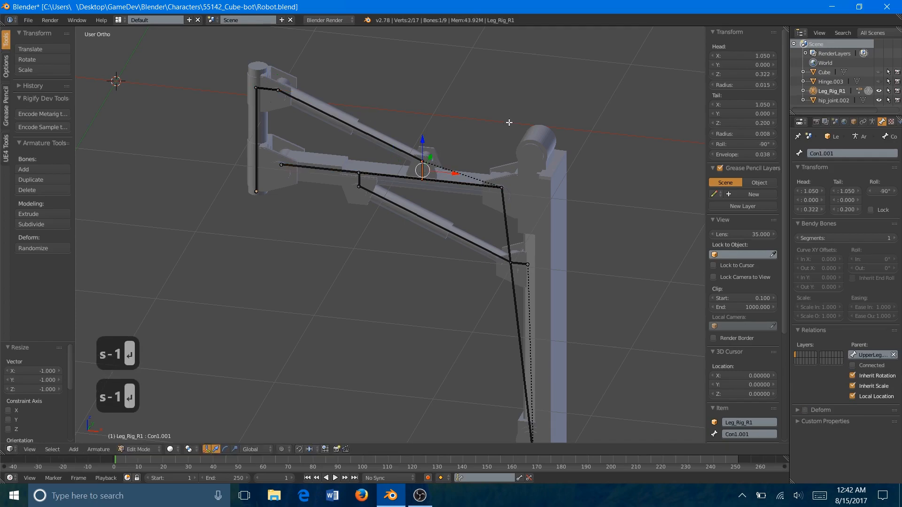
Reverse the direction of the Con2.001 bone by scaling it by -1.
right_click(358, 179)
key("s")
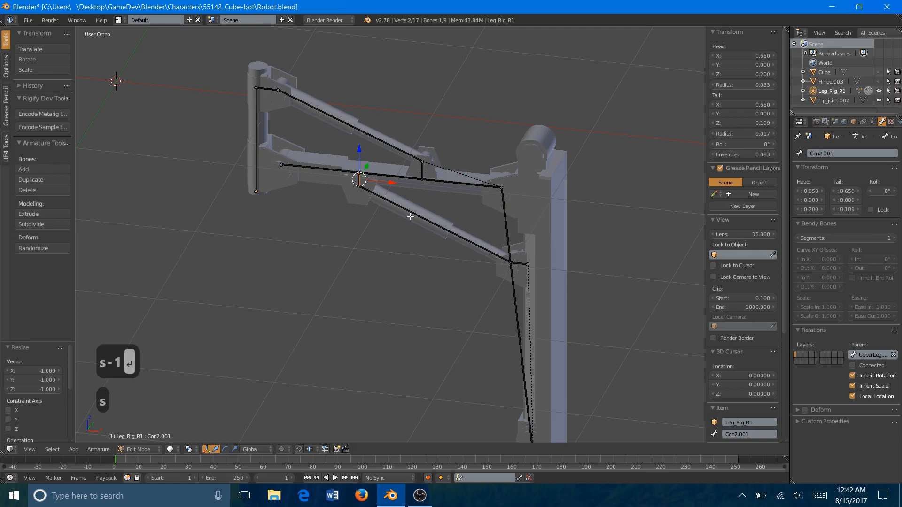
key("minus")
key("1")
key("Return")
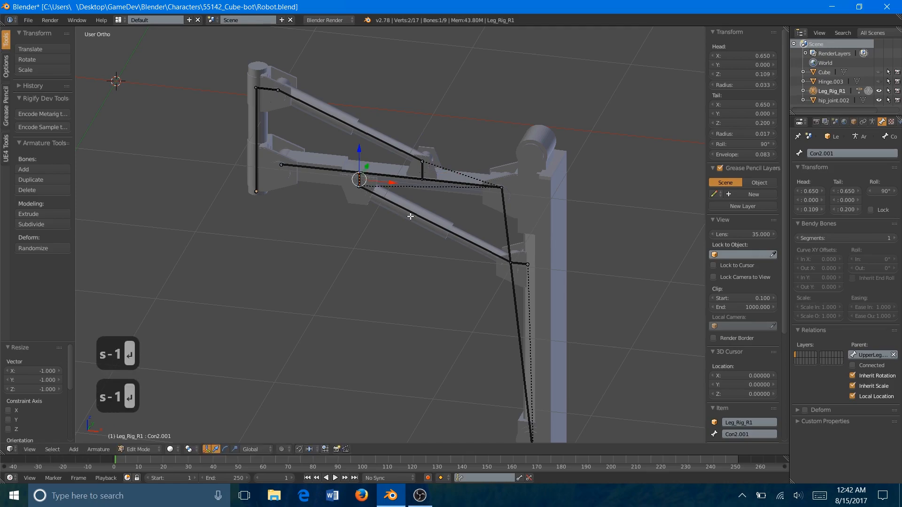
Reverse the direction of the Con3.001 bone by scaling it by -1.
right_click(516, 265)
key("s")
key("minus")
key("1")
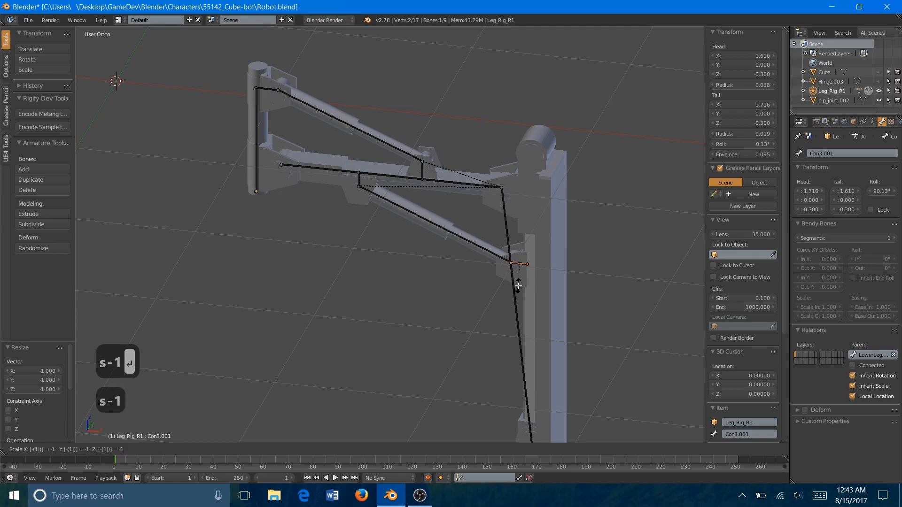
key("Return")
Duplicate the UpTopPiston.001 bone in place, reversed with a scale of -1, and set Con1.001 as the copy's parent.
scroll(454, 214, "up", 6)
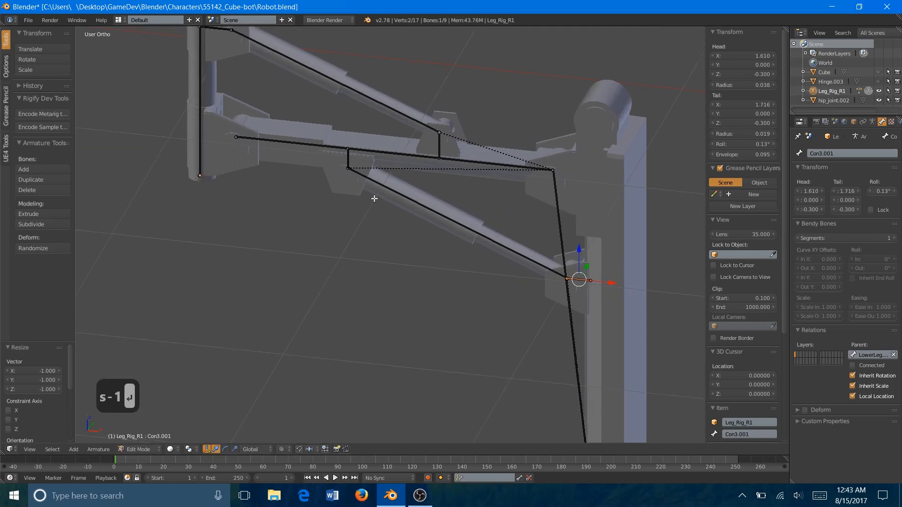
middle_click_drag(401, 226, 347, 249, "shift")
right_click(380, 214)
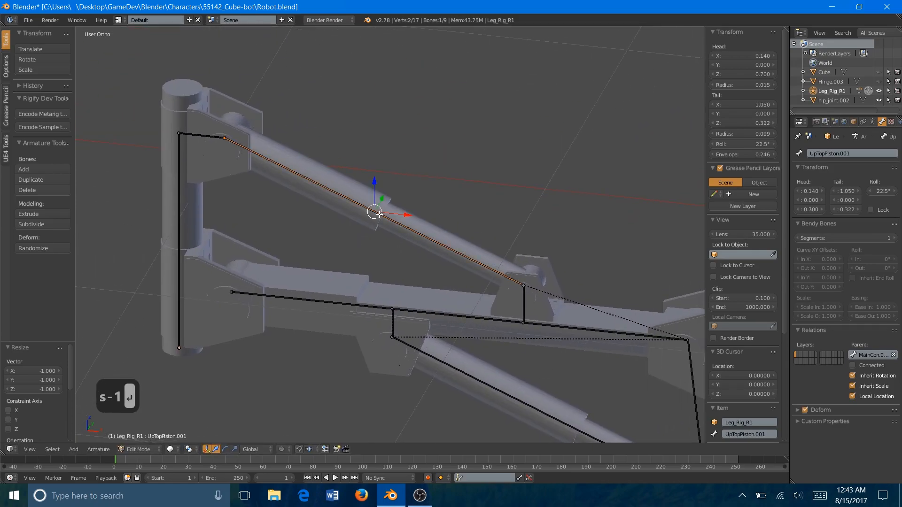
key("shift+d")
key("Escape")
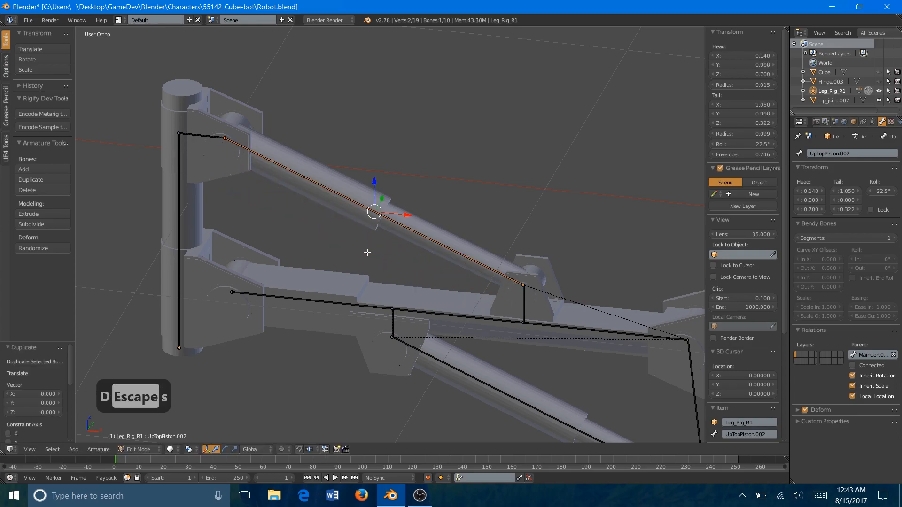
key("s")
key("minus")
key("1")
key("Return")
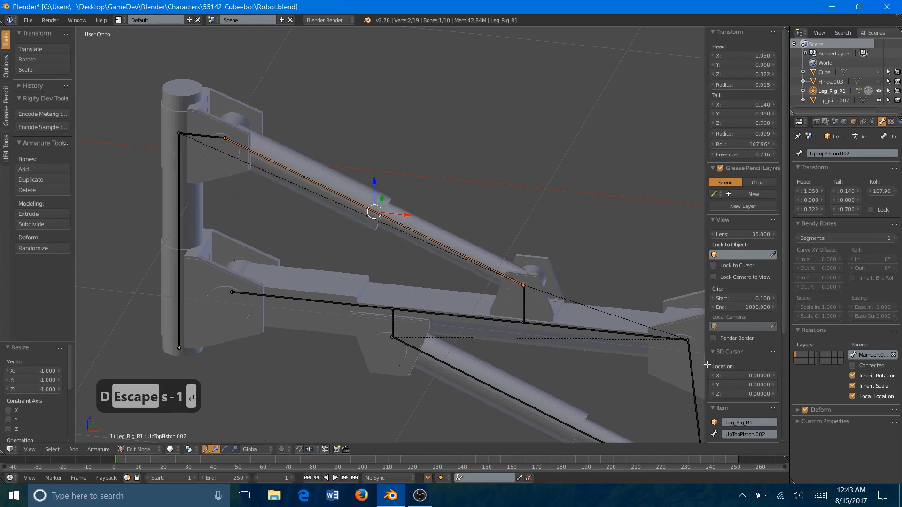
left_click(868, 356)
left_click(851, 367)
Duplicate the LowTopPiston.001 bone in place, reversed with a scale of -1, and set Con3.001 as the copy's parent.
middle_click_drag(536, 383, 403, 221, "shift")
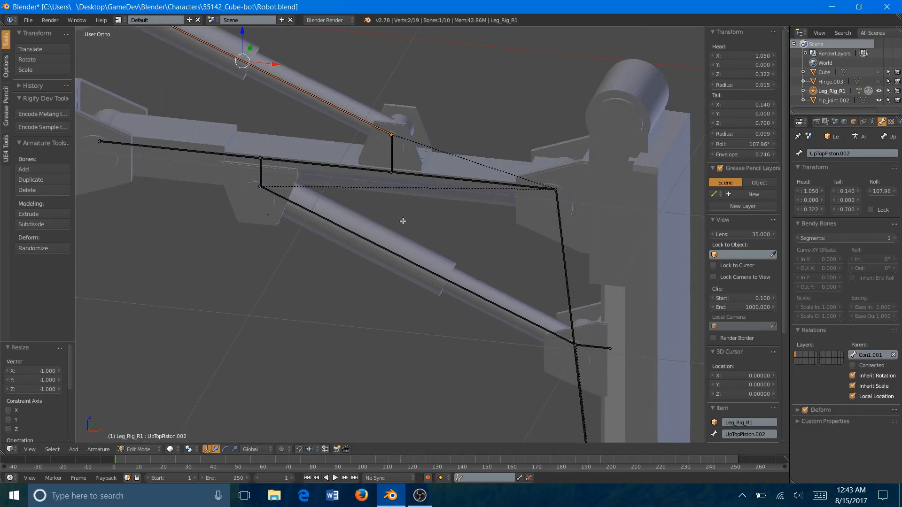
right_click(411, 258)
key("shift+d")
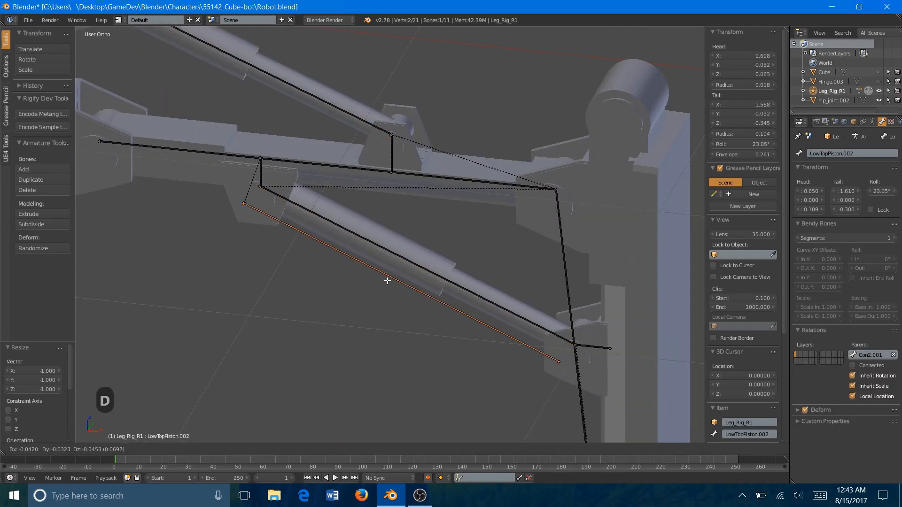
key("Escape")
key("s")
key("minus")
key("1")
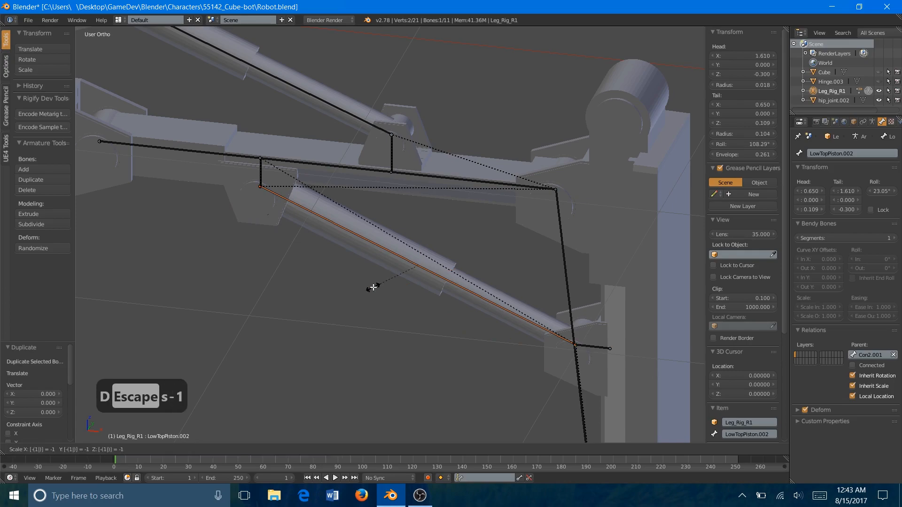
key("Return")
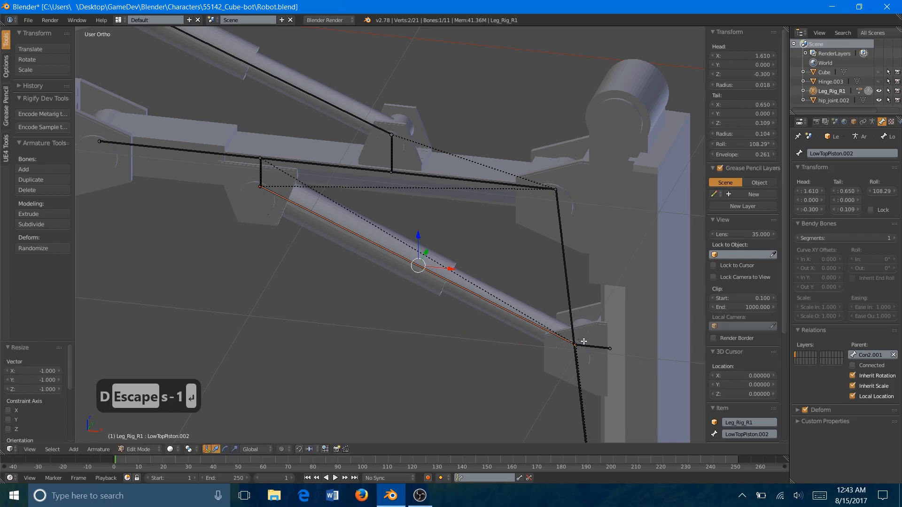
left_click(870, 355)
left_click(828, 390)
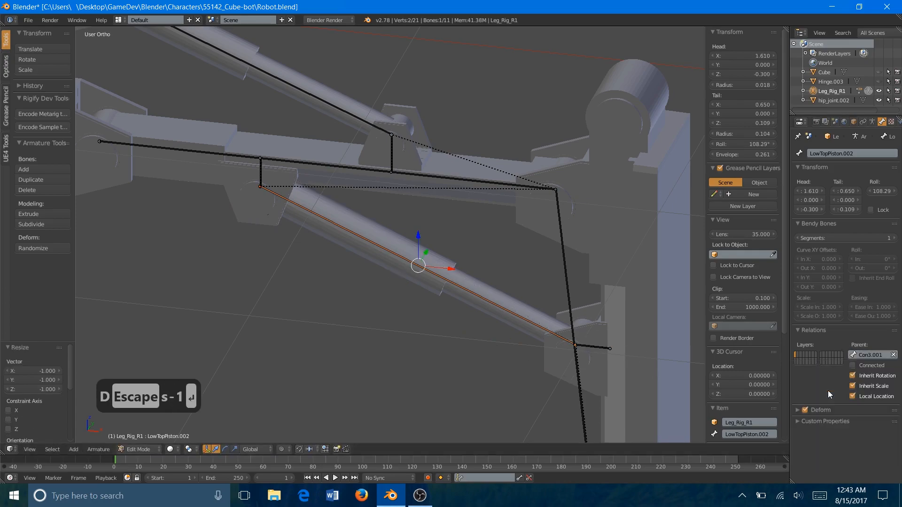
In front view, extrude a new bone about 0.373 long from the lower leg bone's foot end along the X axis.
right_click(604, 349)
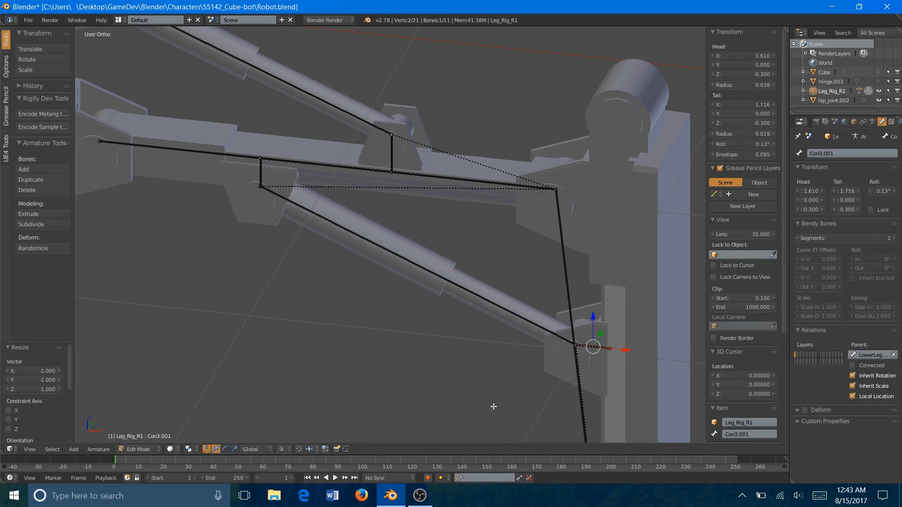
middle_click_drag(493, 407, 445, 308, "shift")
scroll(446, 308, "down", 3)
middle_click_drag(487, 352, 477, 250, "shift")
key("KP_1")
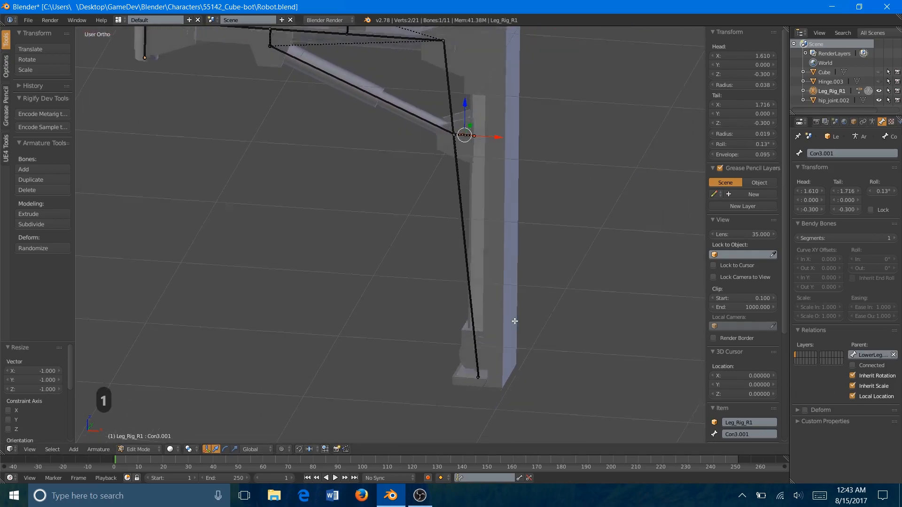
scroll(473, 392, "up", 1)
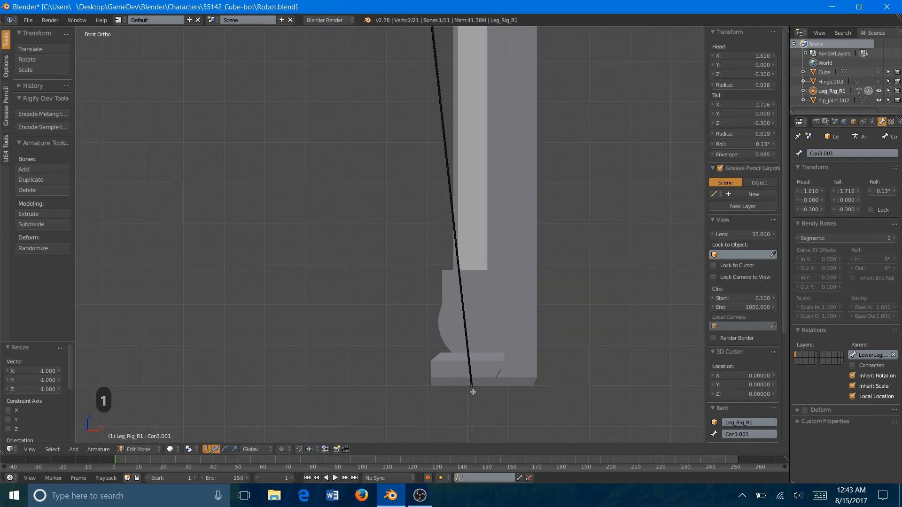
right_click(472, 386)
key("e")
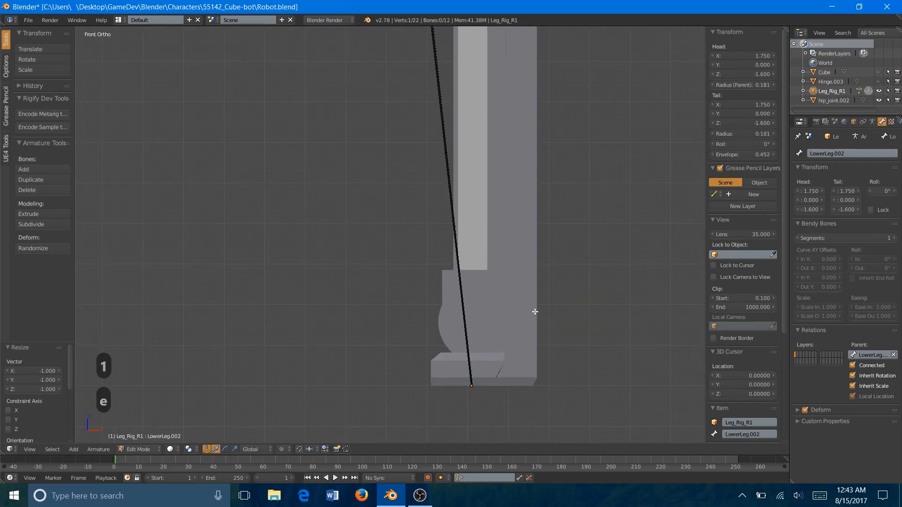
key("x")
left_click(686, 327)
Clear the parent of the extruded foot bone and turn off its Deform option.
scroll(619, 222, "down", 3)
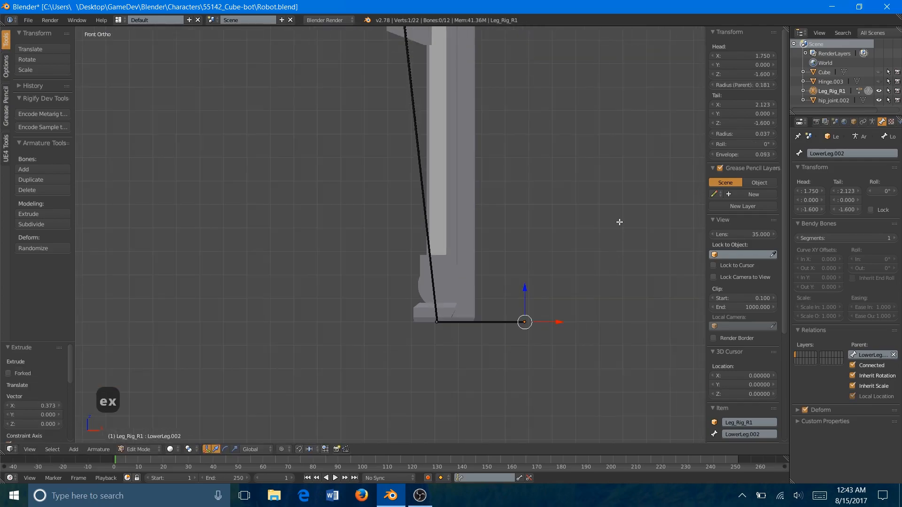
right_click(502, 319)
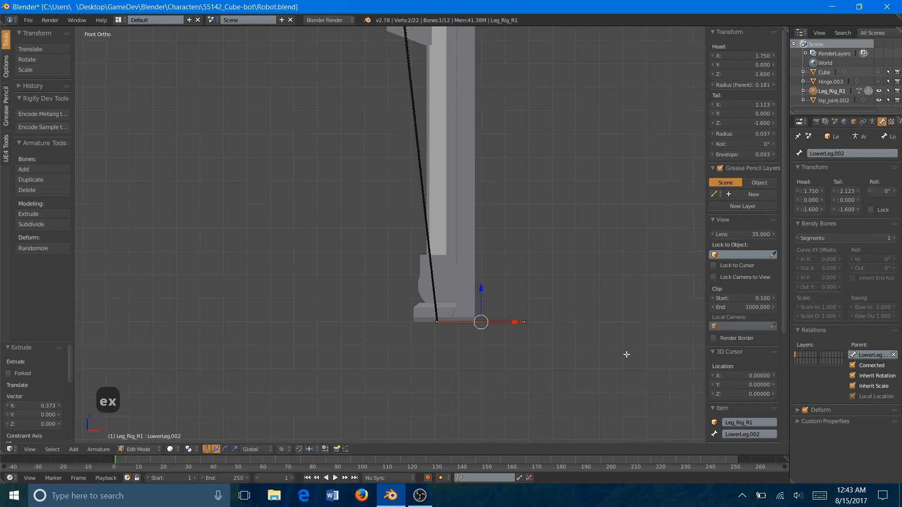
left_click(893, 355)
Select the LowerLeg.001 bone, switch the armature to Pose Mode and open the bone's constraint settings.
scroll(473, 153, "down", 2)
middle_click_drag(484, 144, 503, 250, "shift")
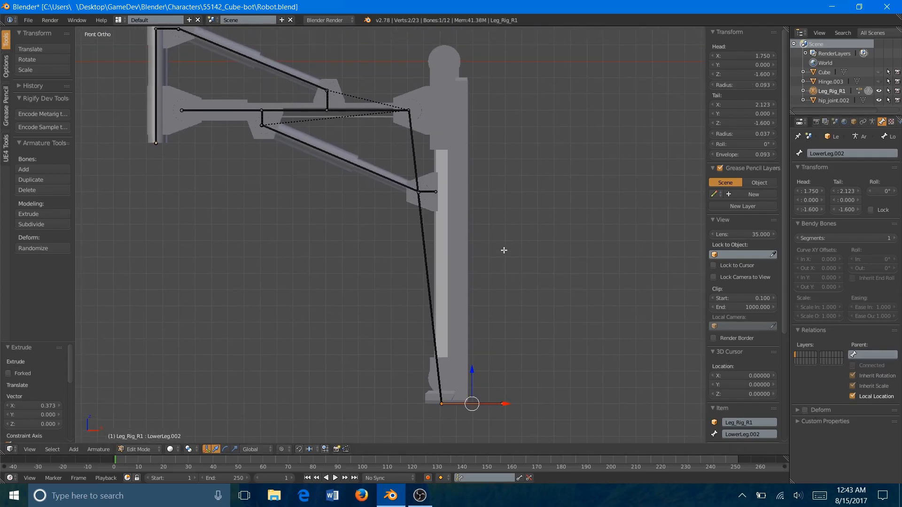
middle_click_drag(527, 205, 509, 220)
middle_click_drag(448, 167, 501, 247, "shift")
scroll(502, 248, "up", 4)
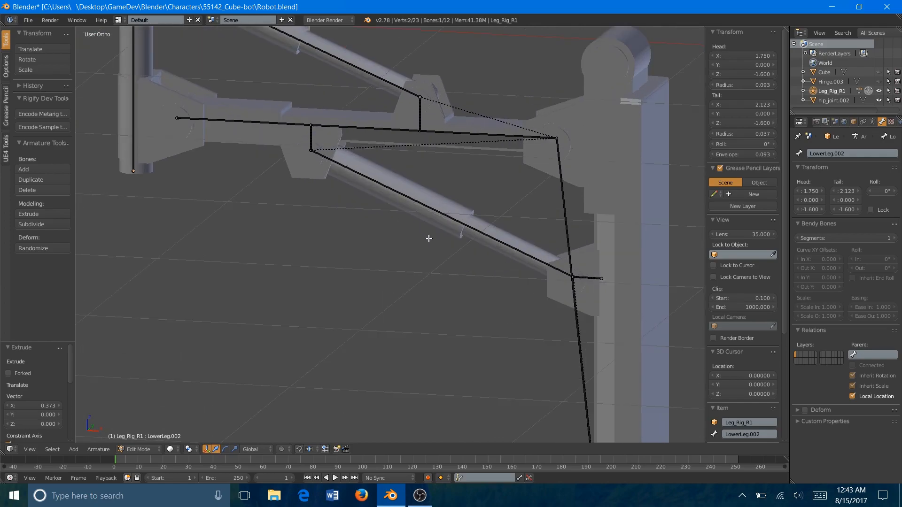
scroll(428, 238, "down", 4)
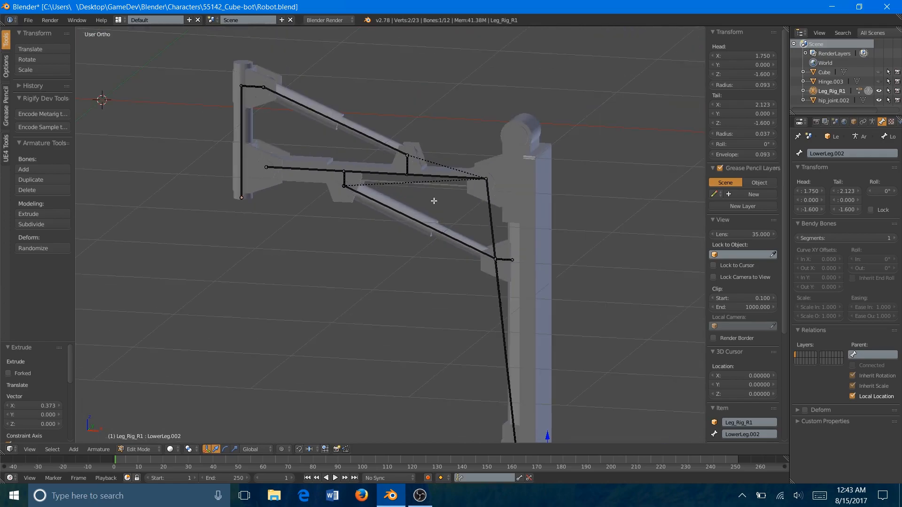
right_click(505, 321)
key("Tab")
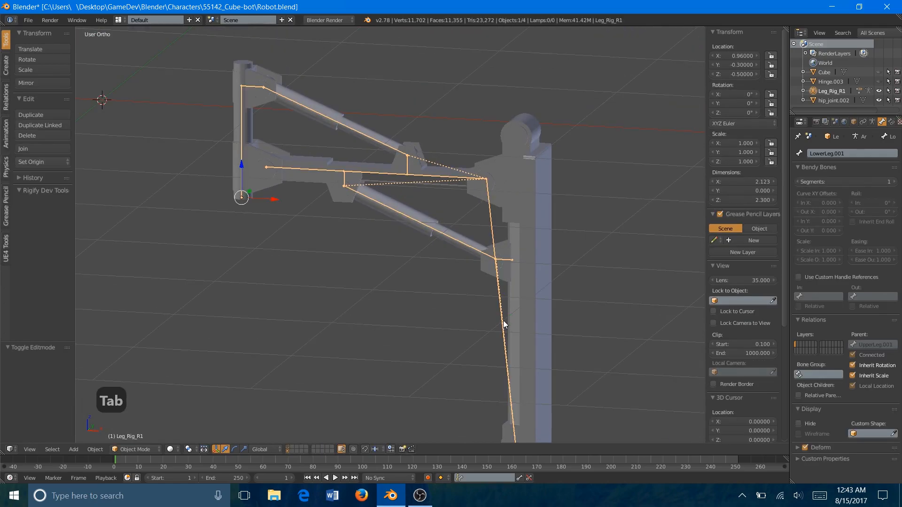
key("Tab")
key("ctrl+Tab")
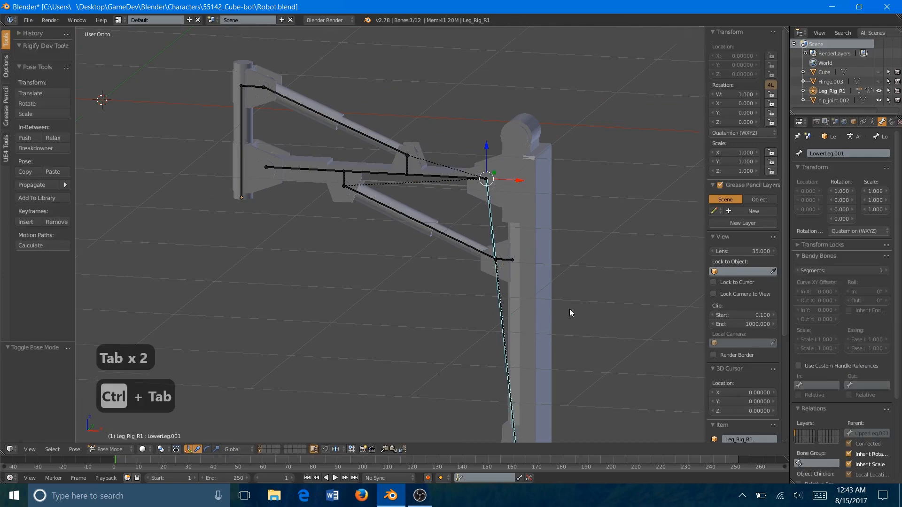
middle_click_drag(570, 308, 804, 204)
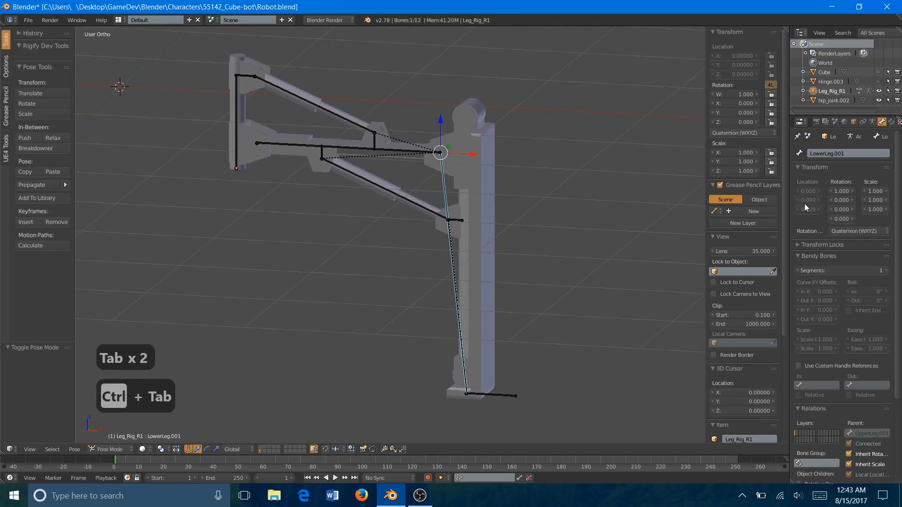
left_click(891, 122)
left_click(853, 150)
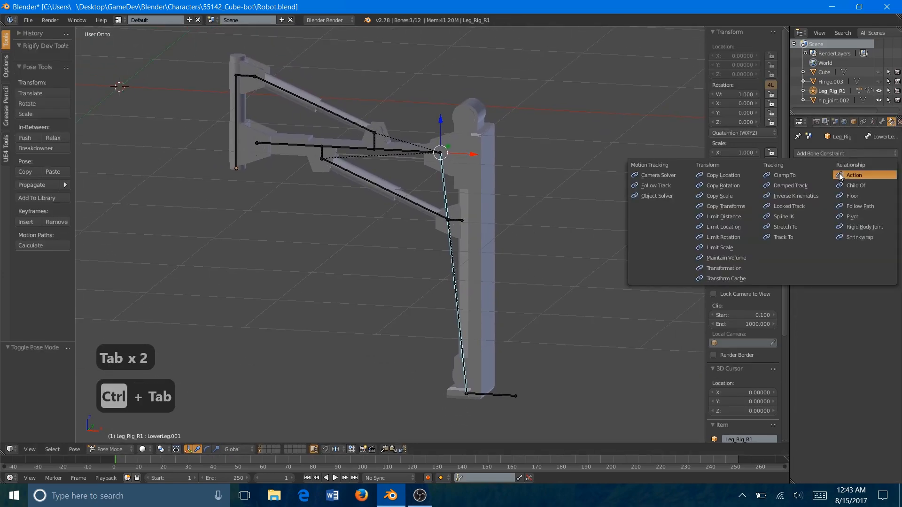
left_click(807, 190)
left_click(897, 171)
Add an Inverse Kinematics constraint to LowerLeg.001 with Leg_Rig_R1 as its target.
left_click(879, 154)
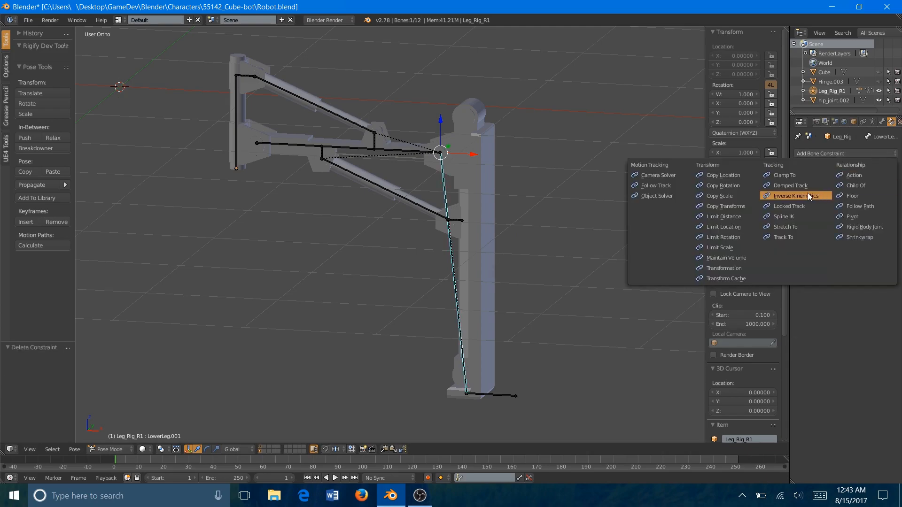
left_click(808, 195)
left_click(853, 188)
left_click(842, 220)
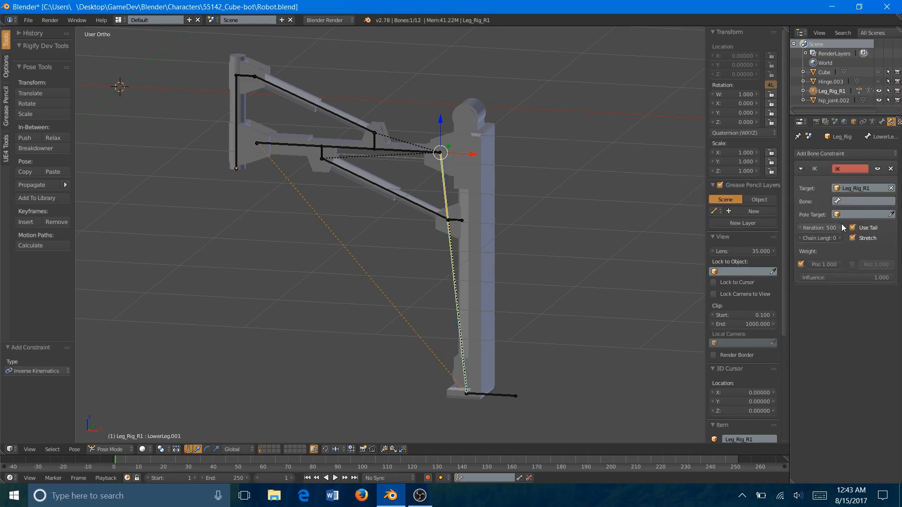
left_click(855, 201)
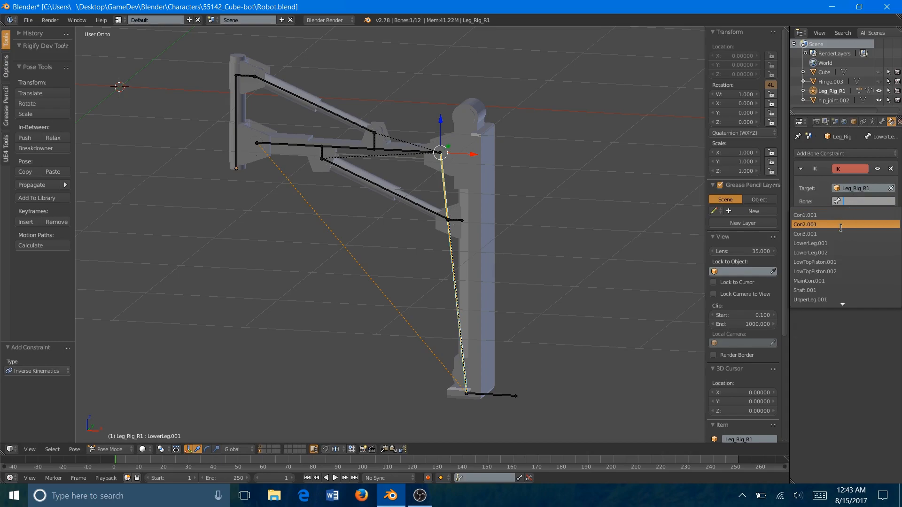
scroll(836, 277, "down", 10)
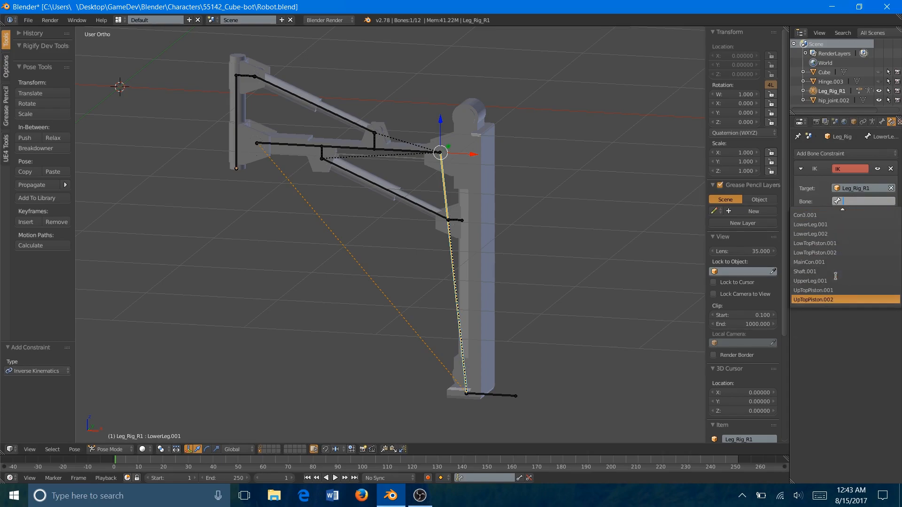
left_click(850, 350)
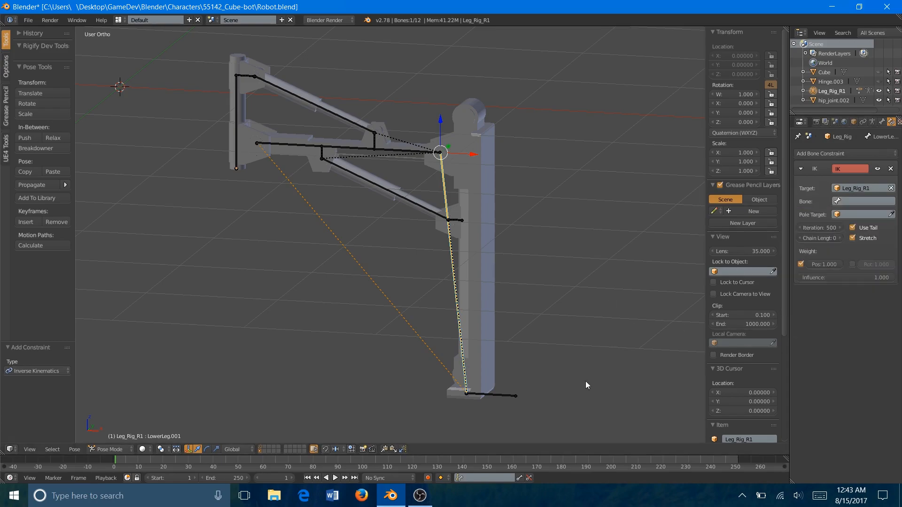
Rename the horizontal bone at the foot as IK.001.
right_click(499, 395)
left_click(882, 122)
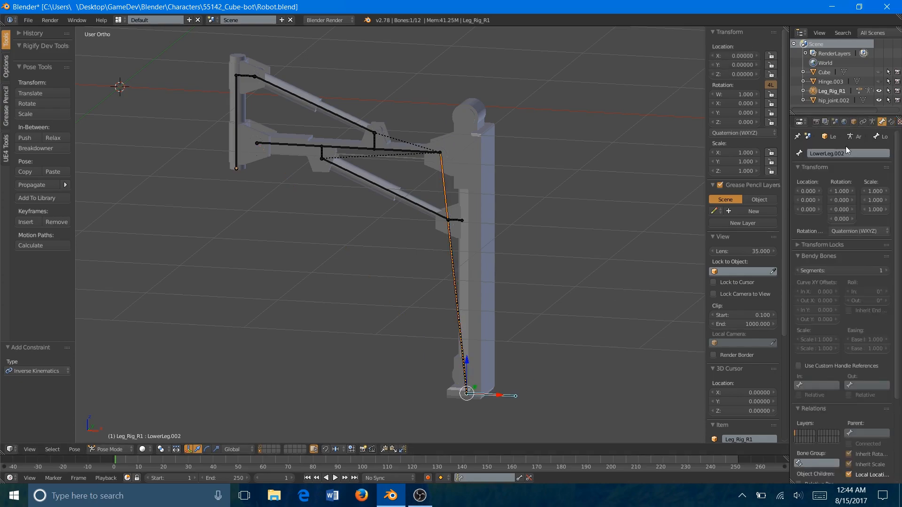
left_click(846, 154)
type("IK")
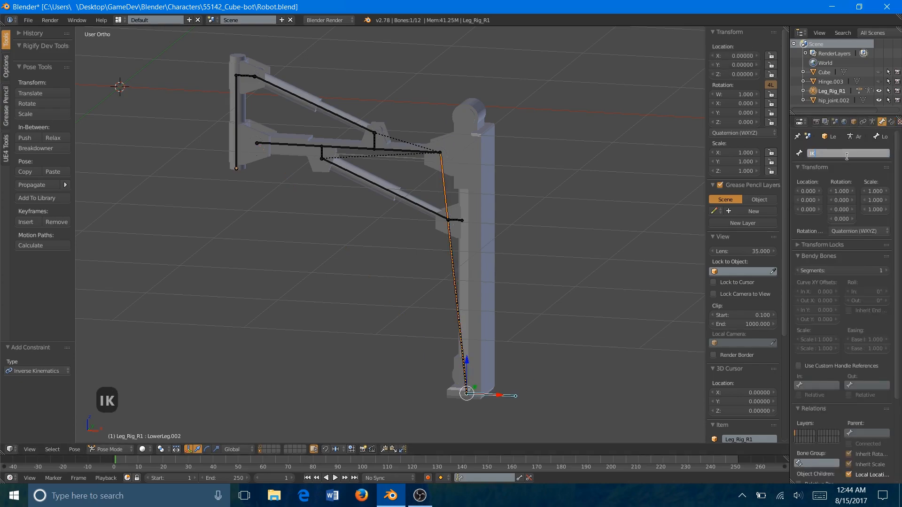
type(".001")
key("Return")
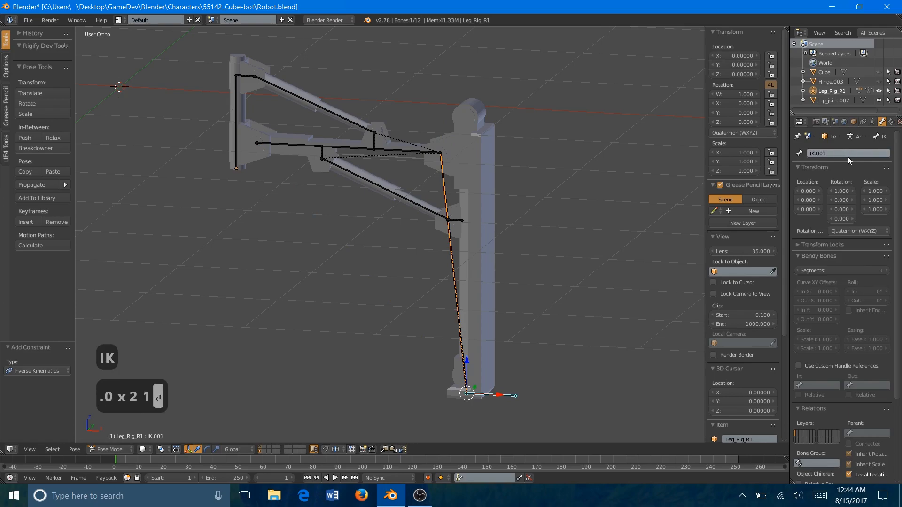
Rename the lower opposing piston bone LowTopPiston.002 as LowBotPiston.001 in Pose Mode.
scroll(384, 187, "up", 6)
key("Tab")
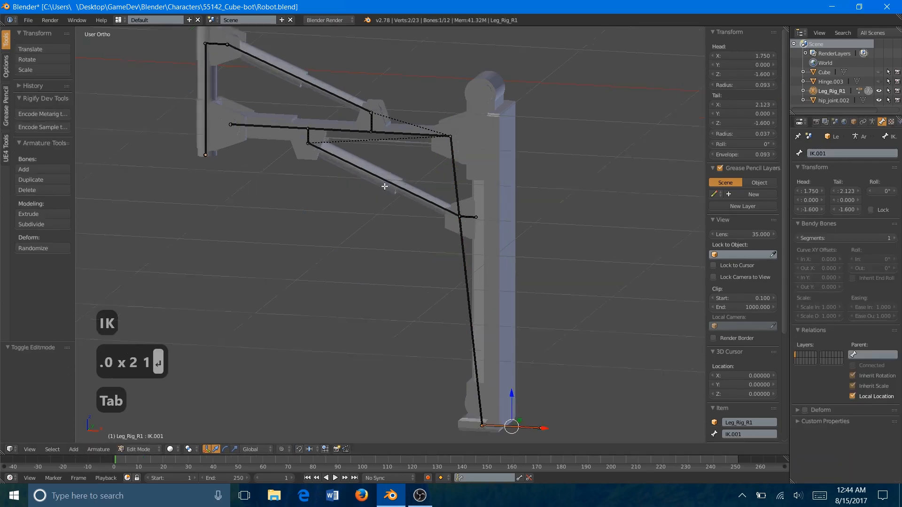
right_click(404, 149)
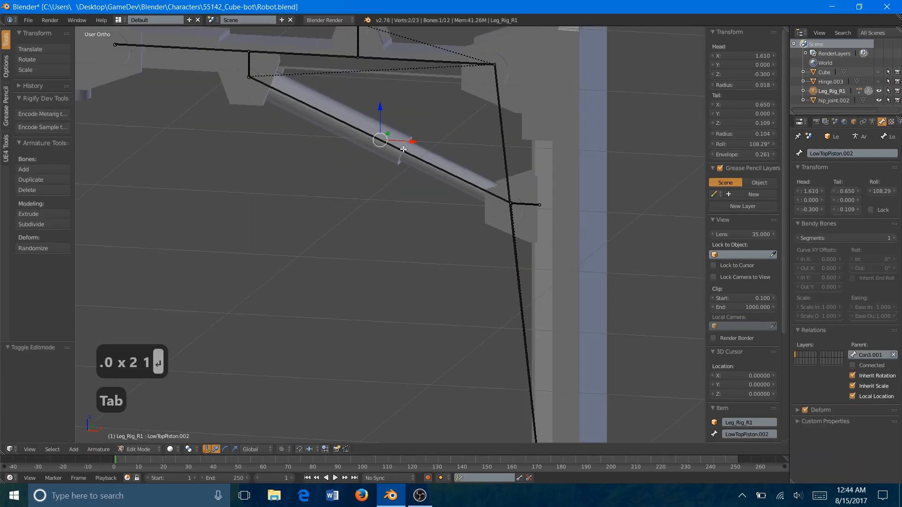
right_click(404, 149)
key("Tab")
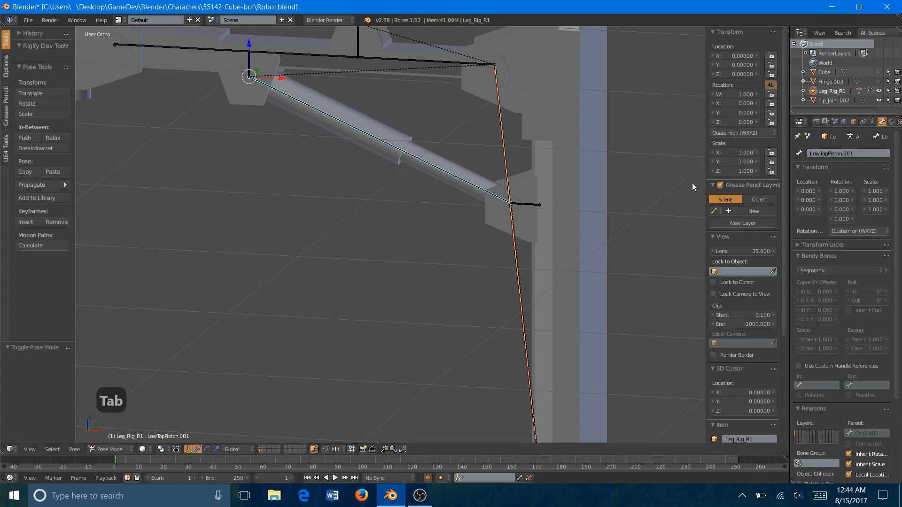
right_click(438, 167)
left_click(820, 156)
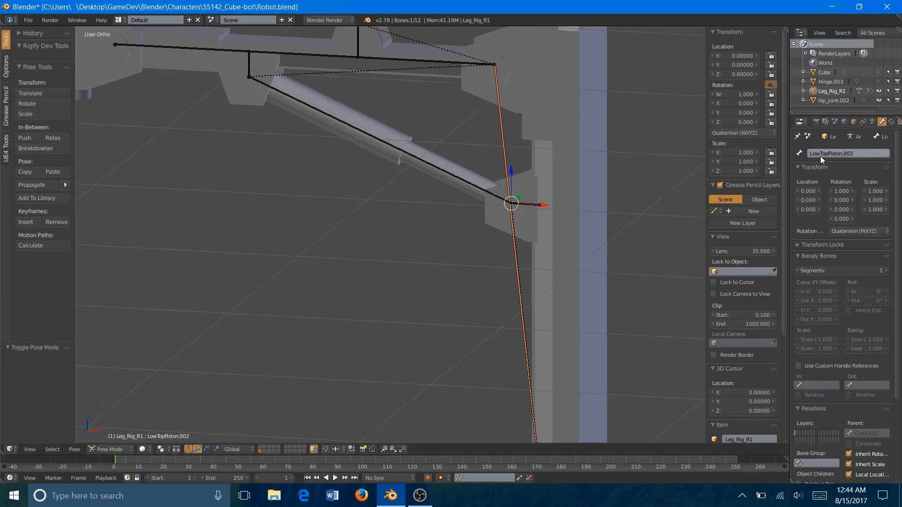
left_click(826, 155)
key("BackSpace")
key("BackSpace")
key("BackSpace")
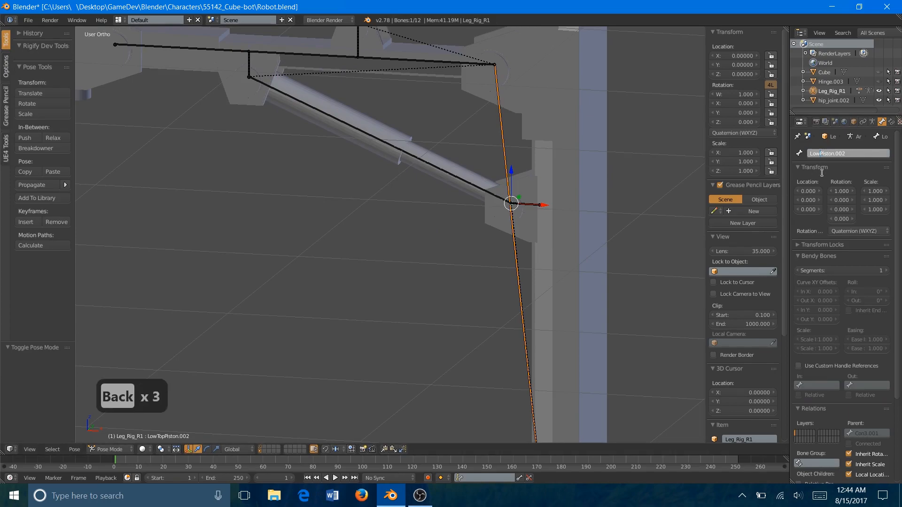
type("Bot")
key("Return")
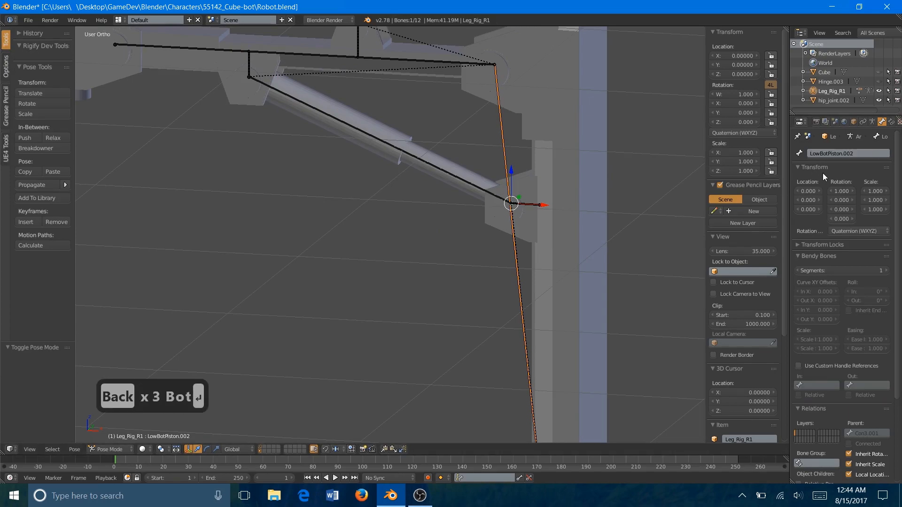
left_click(866, 154)
left_click(865, 153)
key("BackSpace")
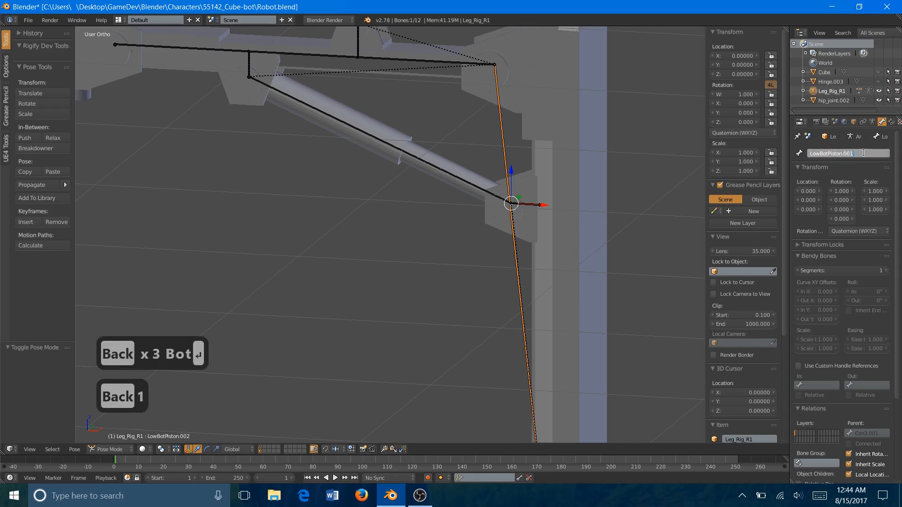
type("1")
key("Return")
Rename the upper opposing piston bone UpTopPiston.002 as UpBotPiston.001.
middle_click_drag(302, 95, 511, 312, "shift")
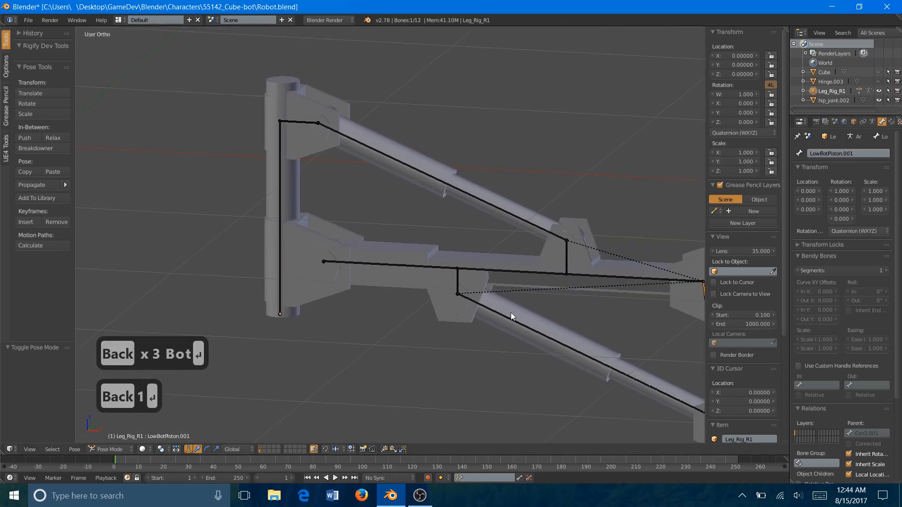
right_click(492, 207)
right_click(493, 207)
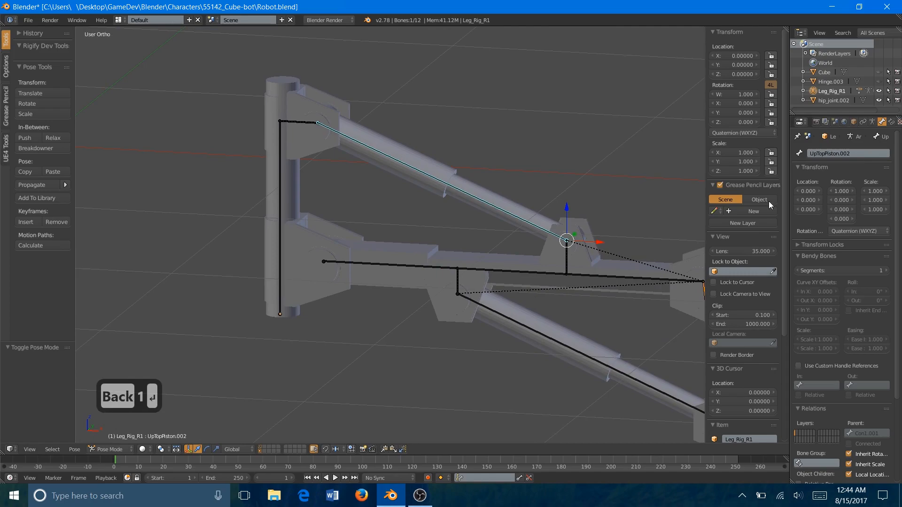
left_click(821, 153)
left_click(825, 153)
key("BackSpace")
key("BackSpace")
key("BackSpace")
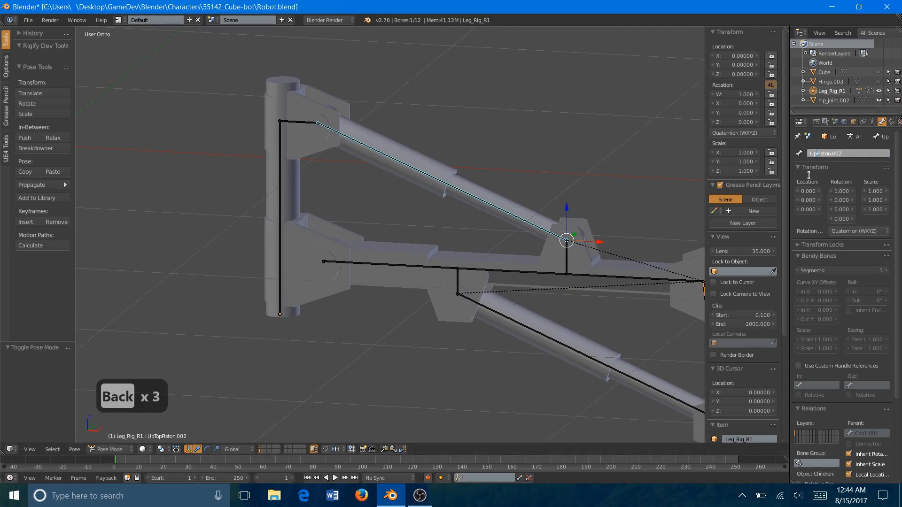
type("Bot")
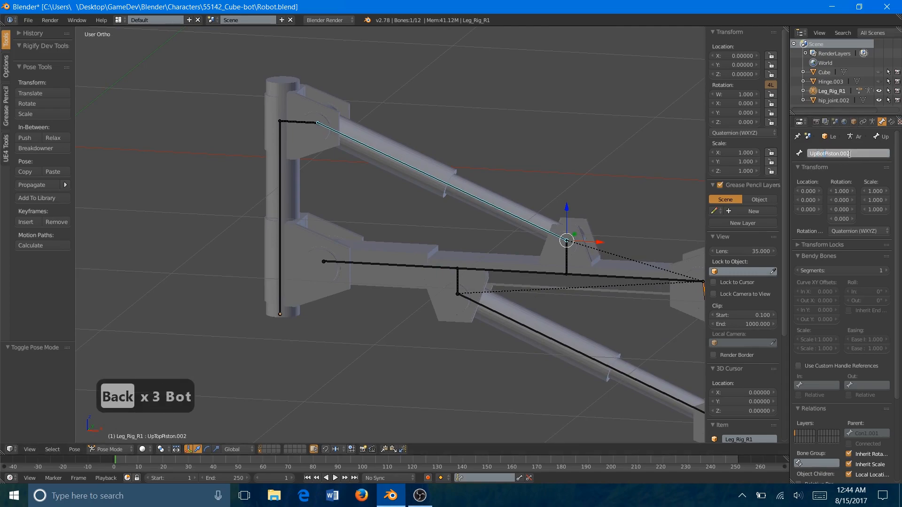
key("BackSpace")
type("1")
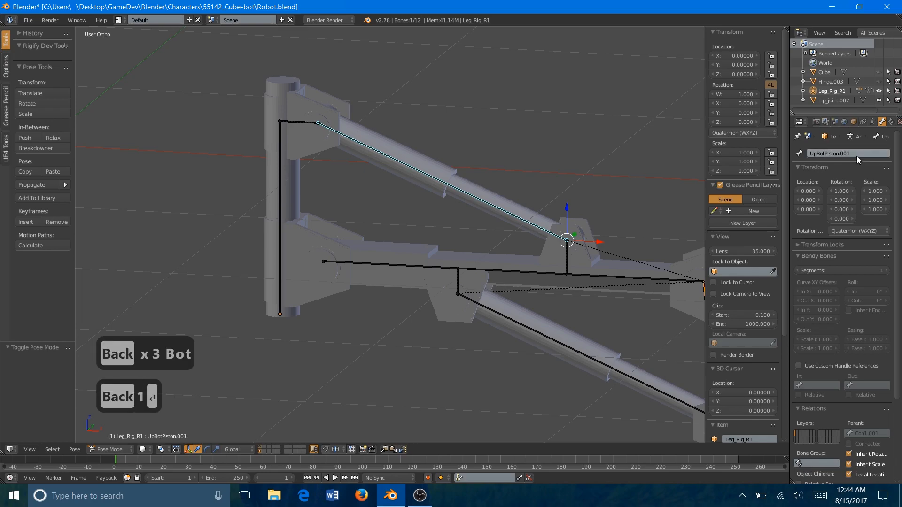
key("Return")
Set IK.001 as the target bone of LowerLeg.001's Inverse Kinematics constraint, with a chain length of 3.
scroll(568, 241, "down", 2)
middle_click_drag(569, 241, 370, 148, "shift")
scroll(413, 199, "down", 1)
scroll(428, 216, "up", 1)
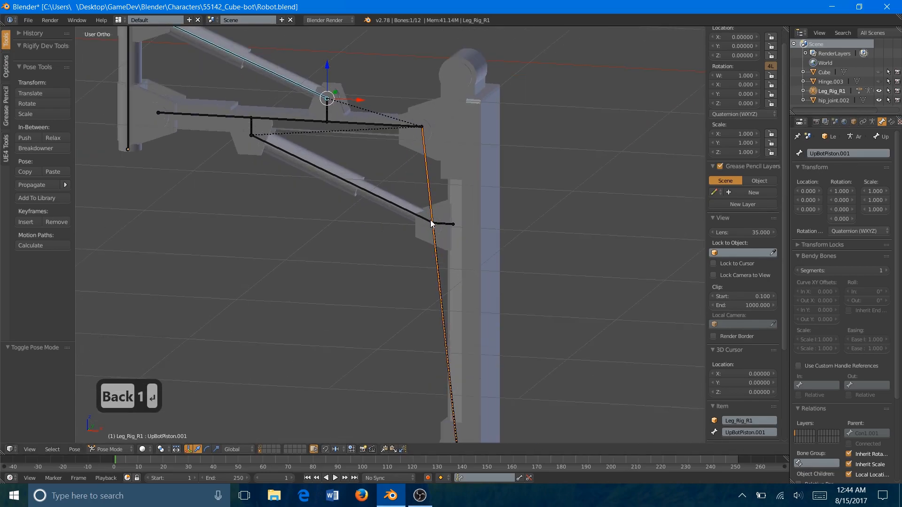
scroll(437, 246, "up", 2)
key("Tab")
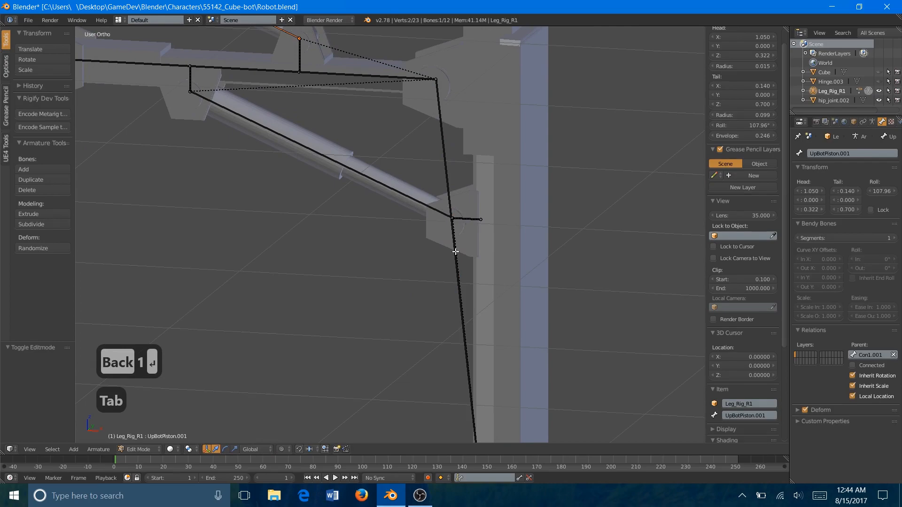
right_click(455, 251)
key("Tab")
scroll(497, 295, "down", 3)
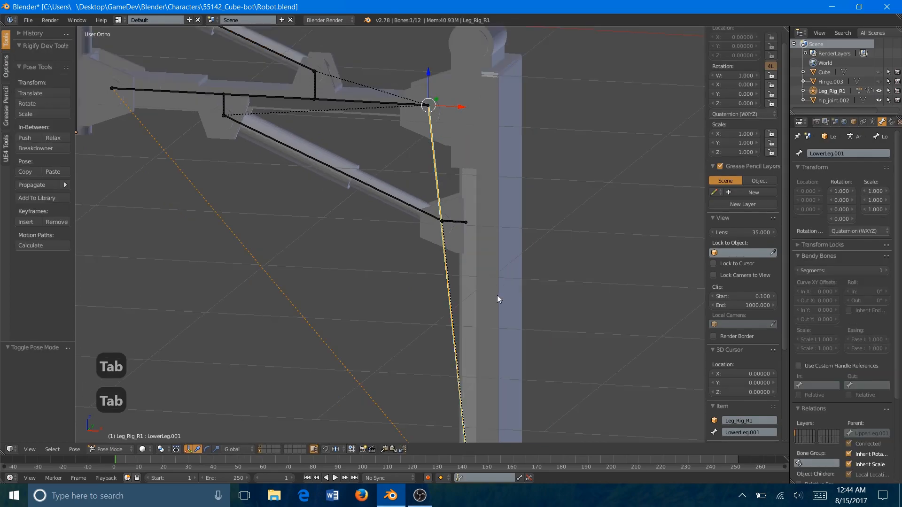
left_click(891, 122)
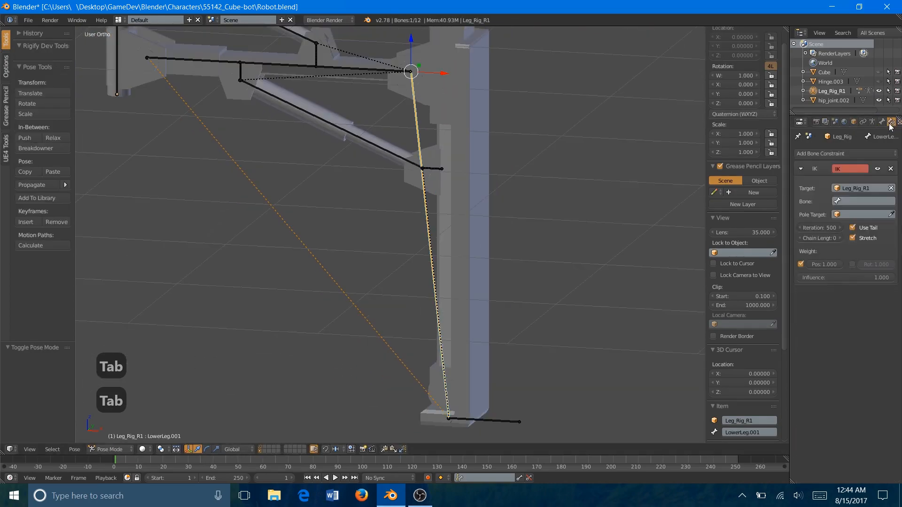
left_click(851, 202)
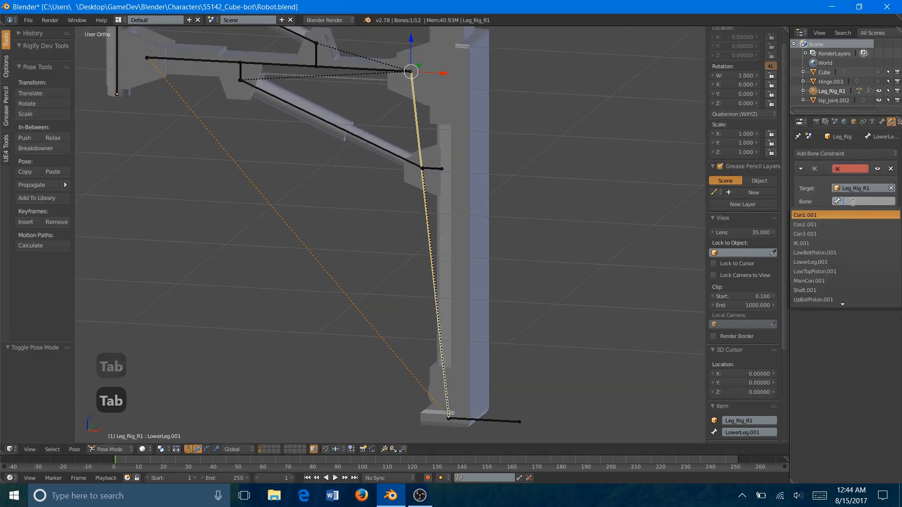
left_click(838, 243)
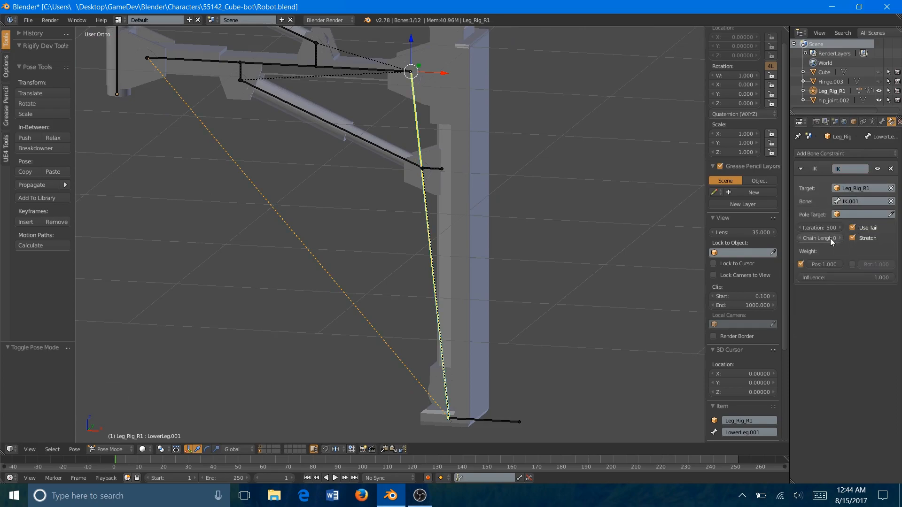
left_click(840, 239)
Parent the UpperLeg.001 bone to Shaft.001 in Edit Mode and return to Pose Mode.
middle_click_drag(393, 239, 495, 308, "shift")
key("Tab")
right_click(362, 131)
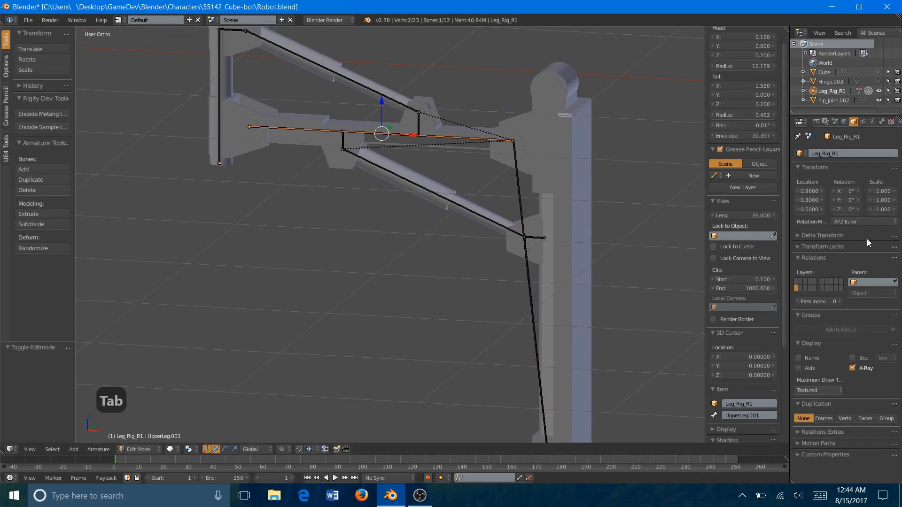
left_click(882, 122)
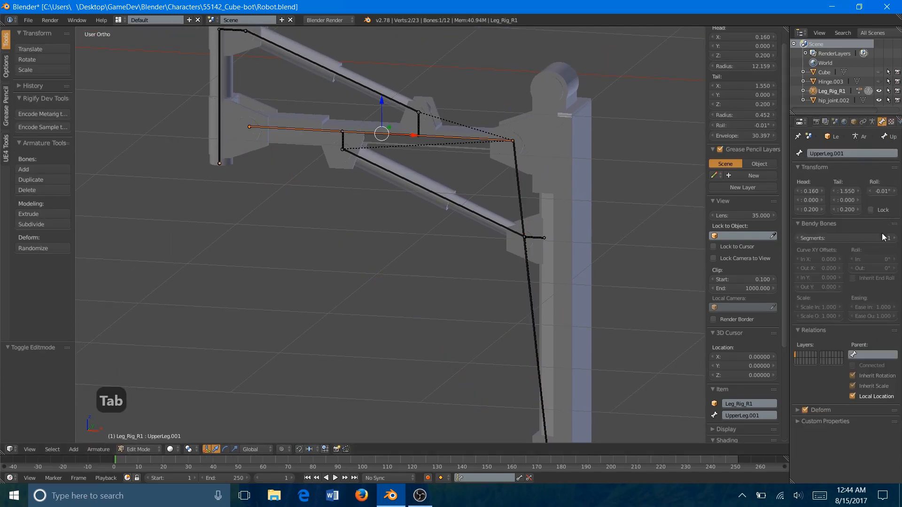
left_click(873, 355)
key("Down")
key("Down")
key("Down")
key("Down")
key("Down")
key("Down")
key("Down")
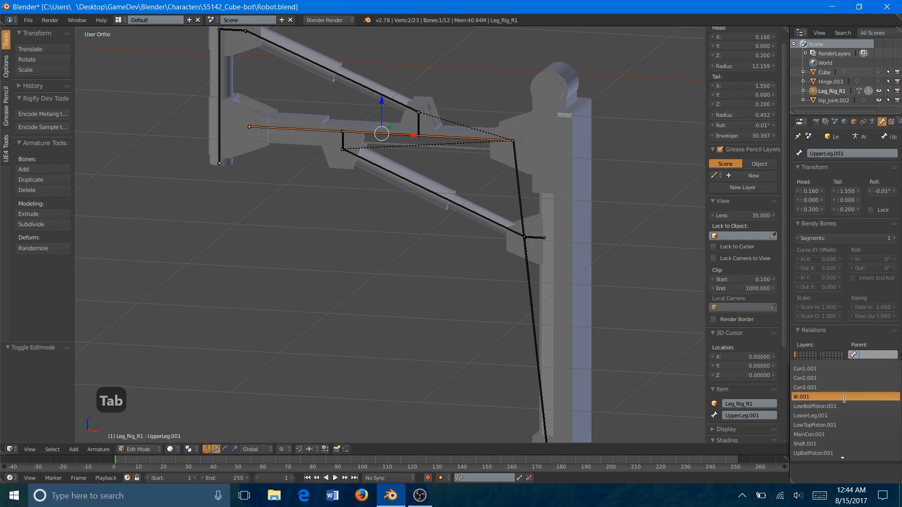
left_click(820, 443)
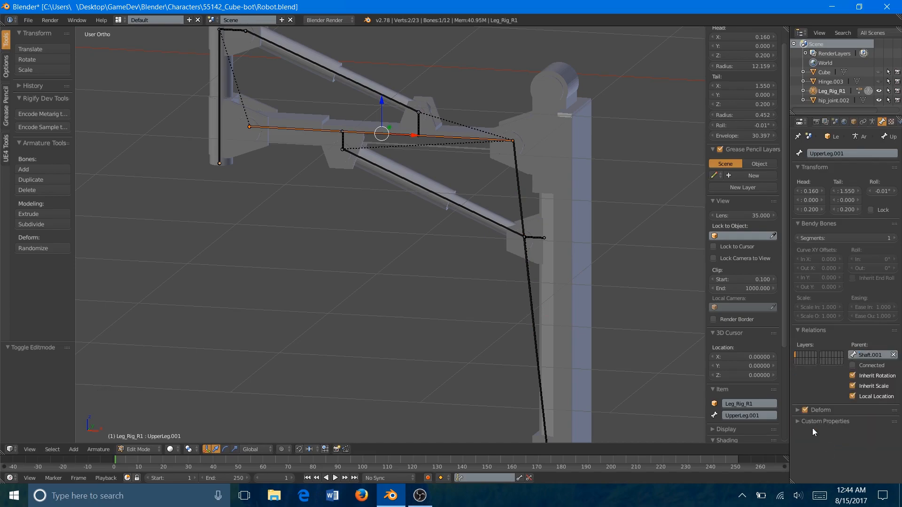
key("ctrl+Tab")
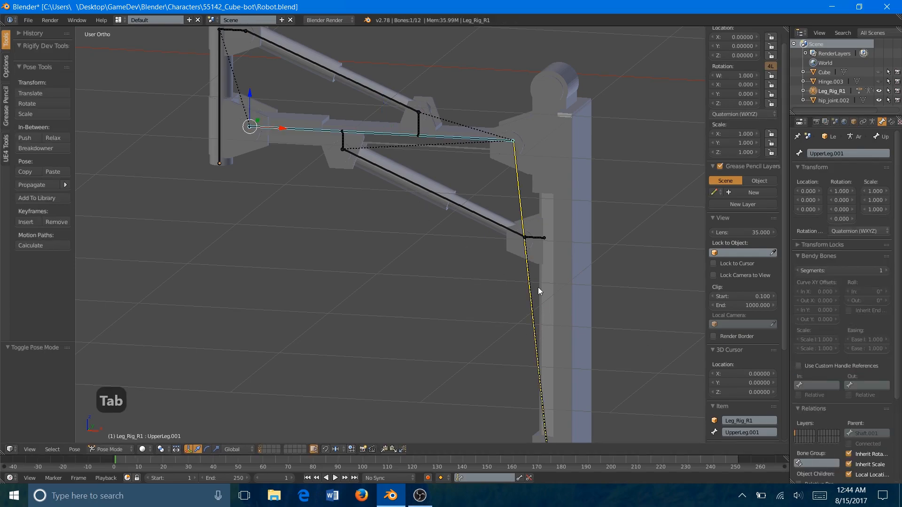
Check the Inverse Kinematics constraint settings of the LowerLeg.001 bone.
scroll(538, 287, "down", 2)
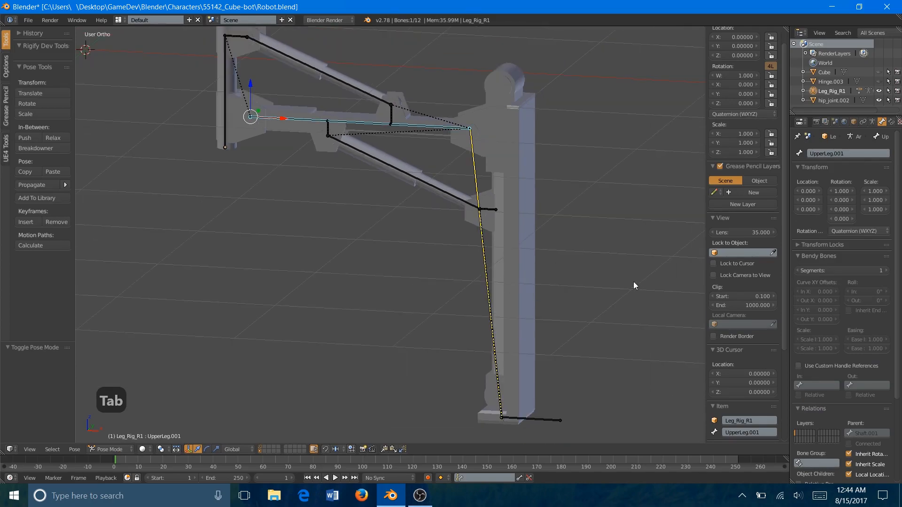
right_click(483, 266)
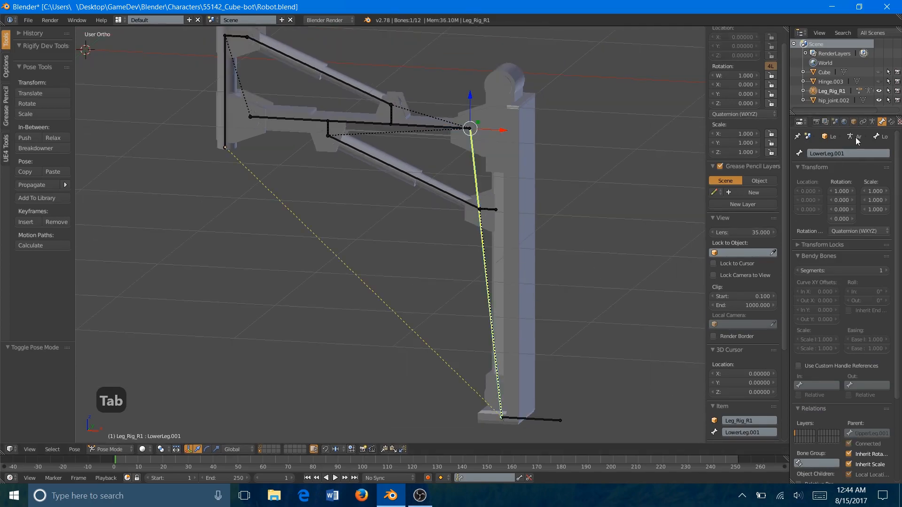
left_click(891, 122)
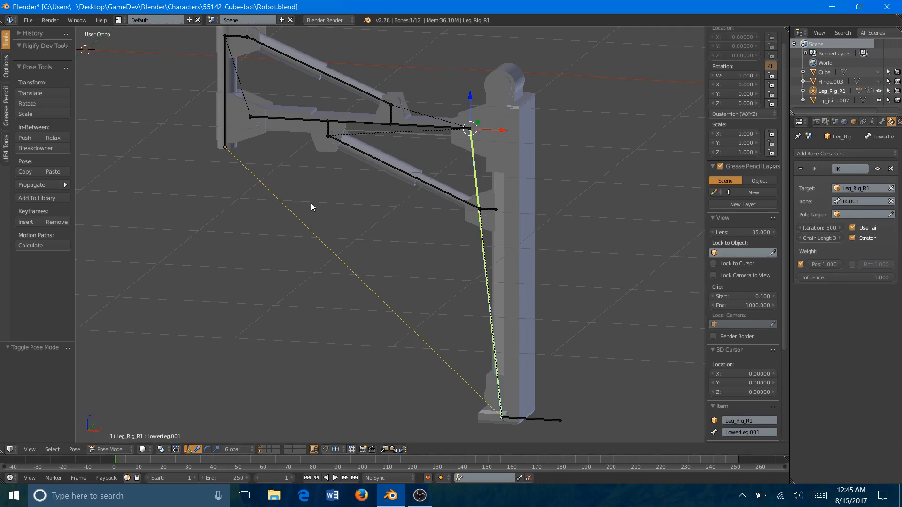
Add an Inverse Kinematics constraint to LowTopPiston.001 targeting bone Con3.001 of Leg_Rig_R1, with a chain length of 1.
right_click(401, 170)
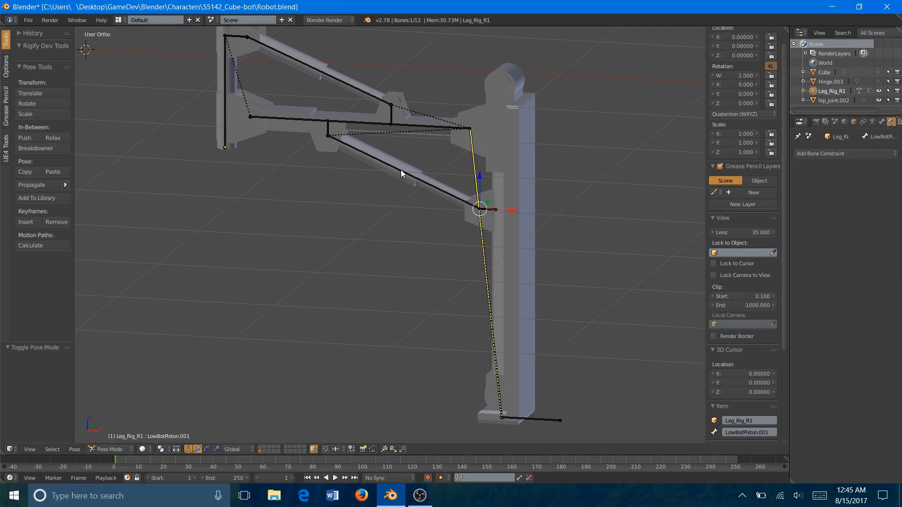
right_click(401, 170)
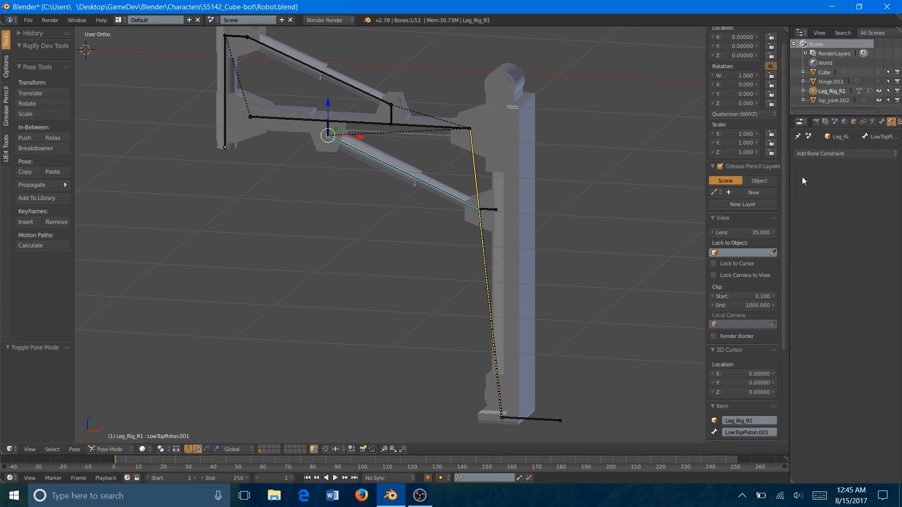
left_click(845, 154)
left_click(813, 188)
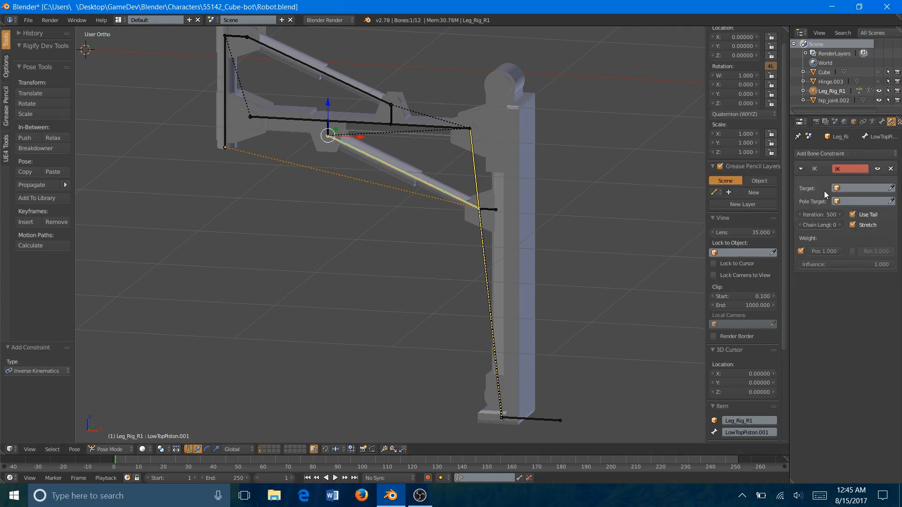
left_click(858, 190)
left_click(857, 228)
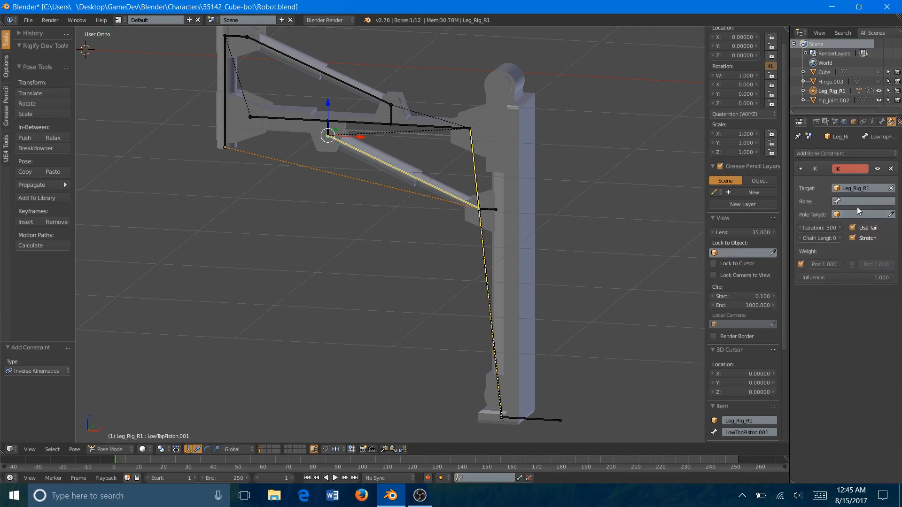
left_click(861, 201)
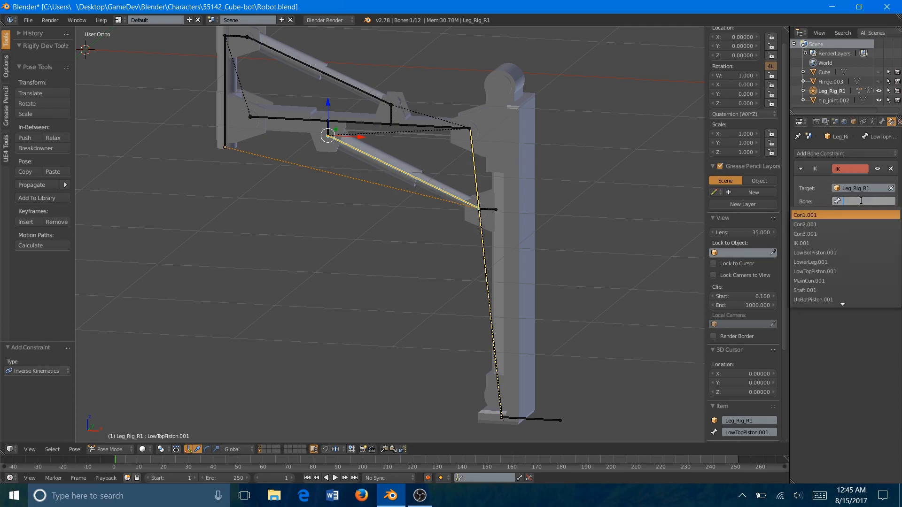
left_click(838, 234)
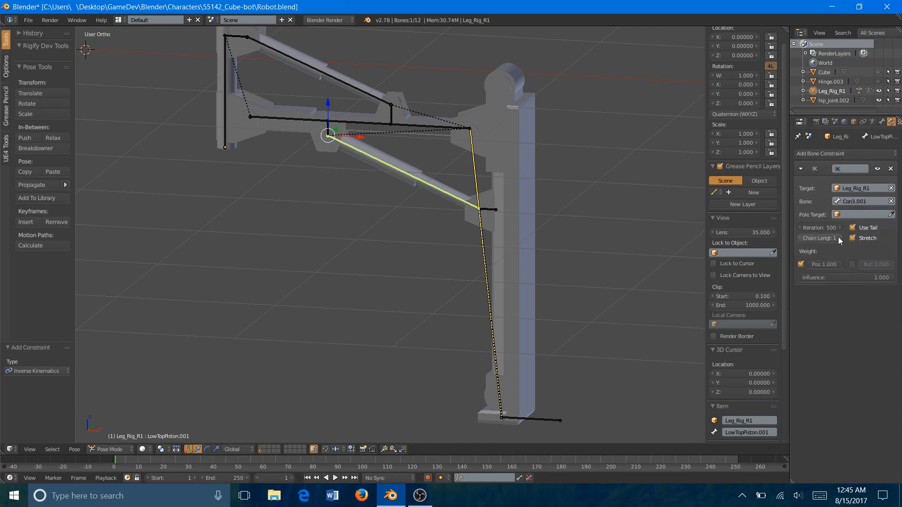
Add an Inverse Kinematics constraint to LowBotPiston.001 targeting bone Con2.001 of Leg_Rig_R1, with a chain length of 1.
right_click(399, 172)
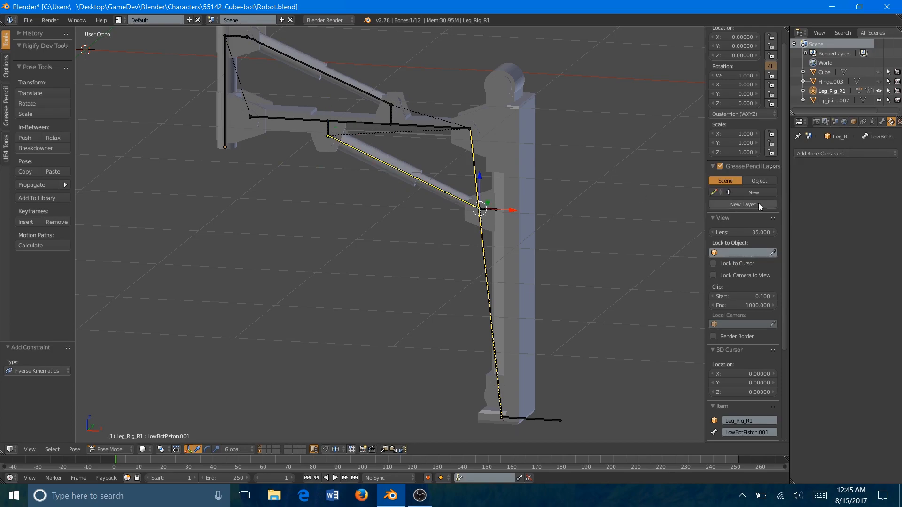
left_click(839, 155)
left_click(812, 195)
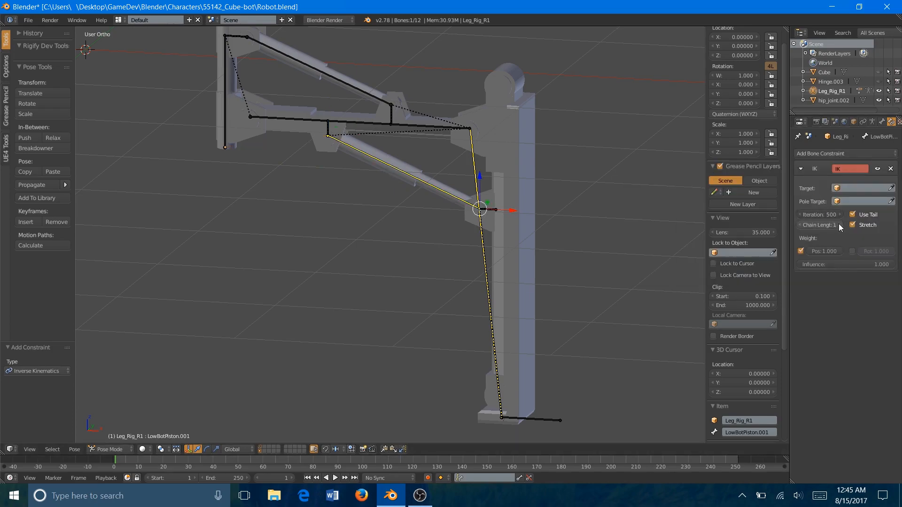
left_click(848, 188)
left_click(836, 229)
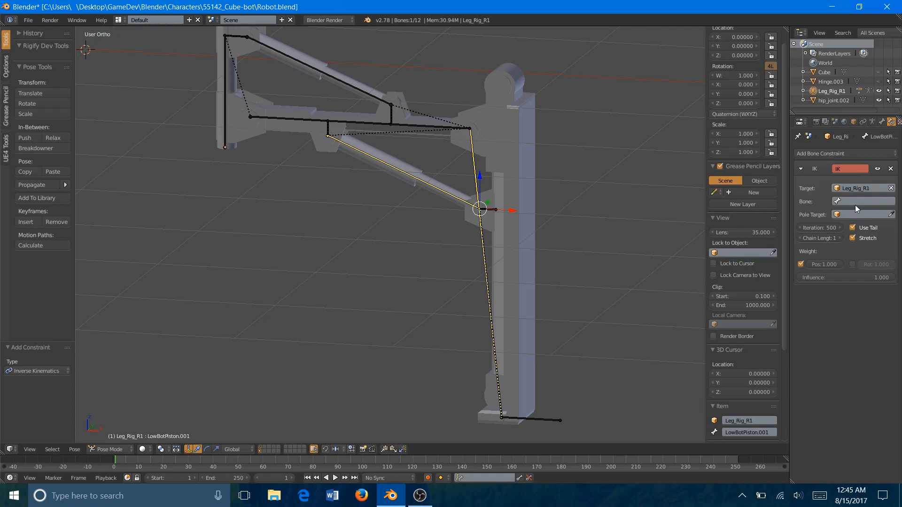
left_click(855, 202)
left_click(840, 219)
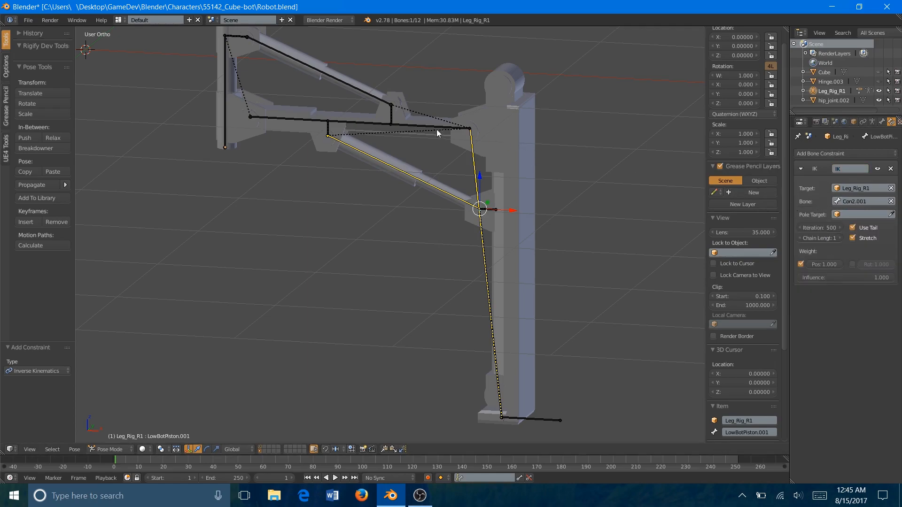
Add an Inverse Kinematics constraint to UpTopPiston.001 targeting bone Con1.001 of Leg_Rig_R1, with a chain length of 1.
right_click(373, 95)
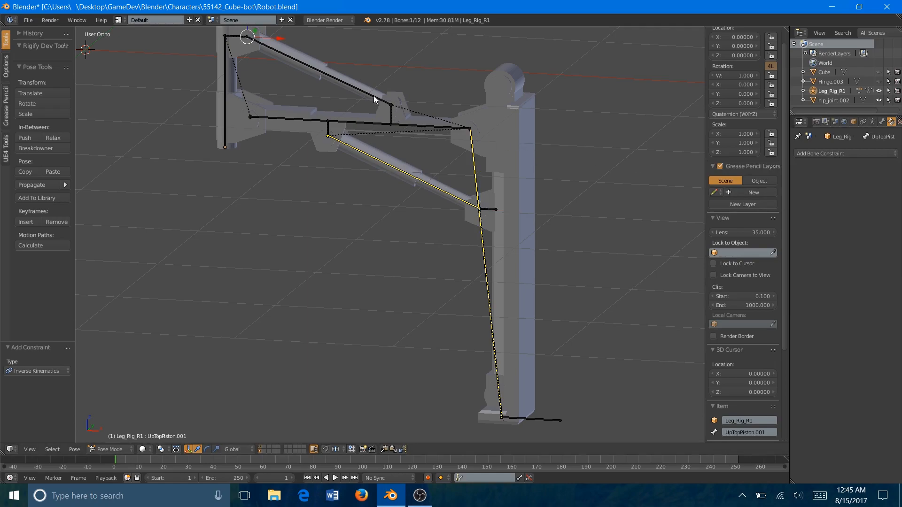
left_click(846, 151)
left_click(810, 195)
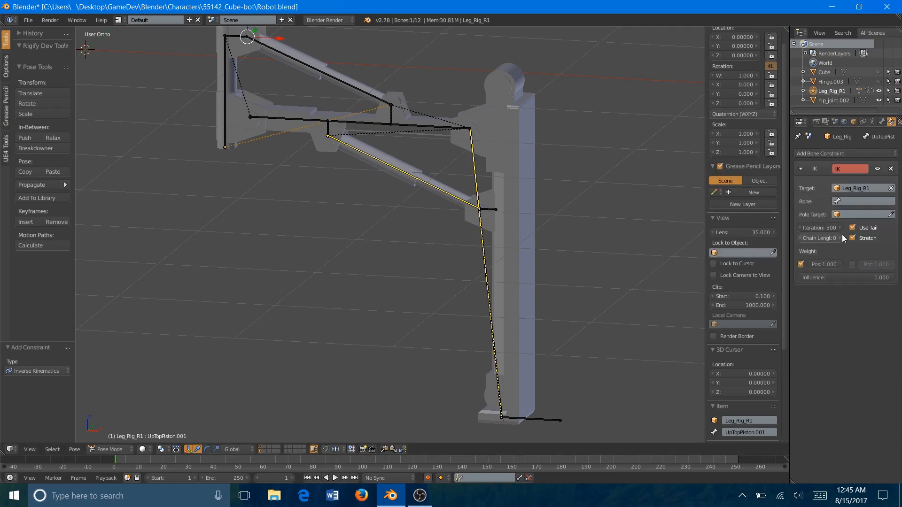
left_click(848, 201)
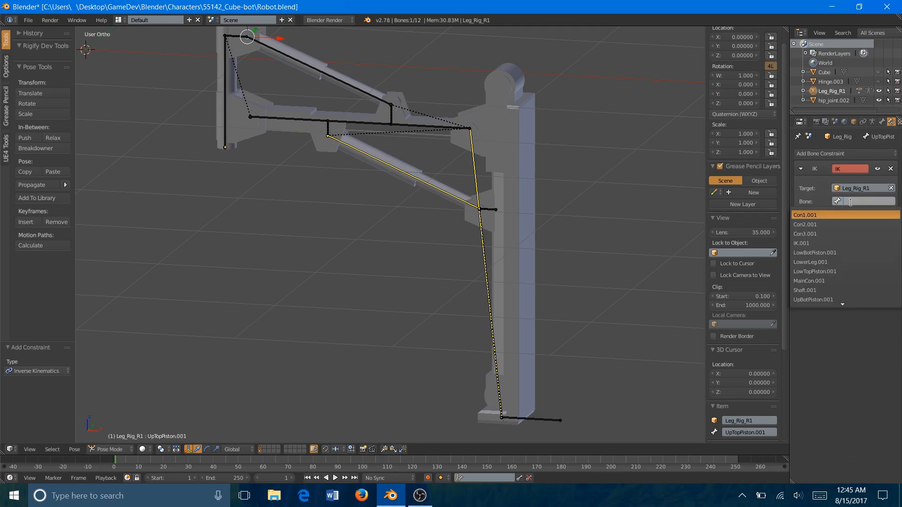
left_click(842, 226)
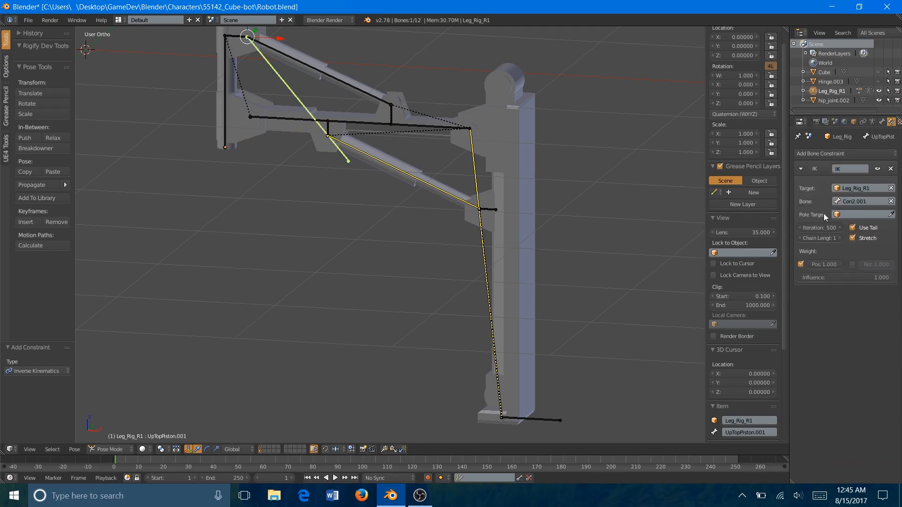
left_click(842, 201)
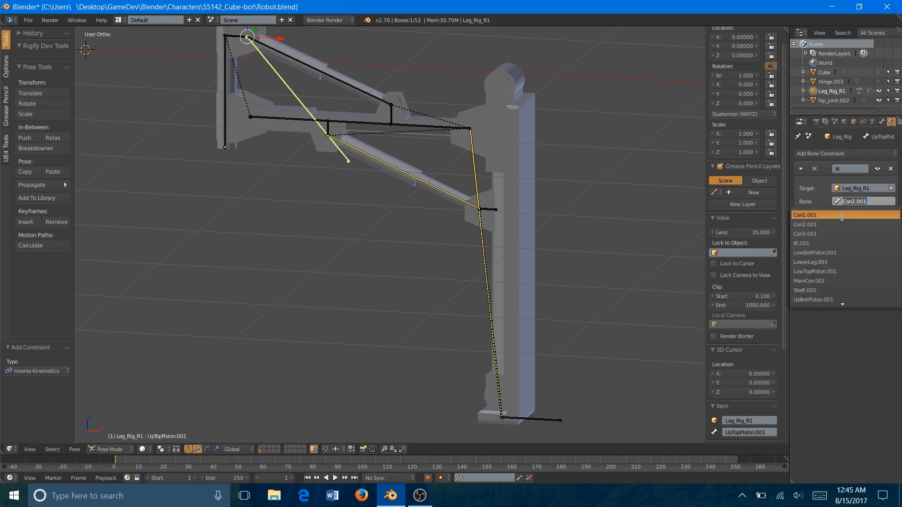
left_click(842, 215)
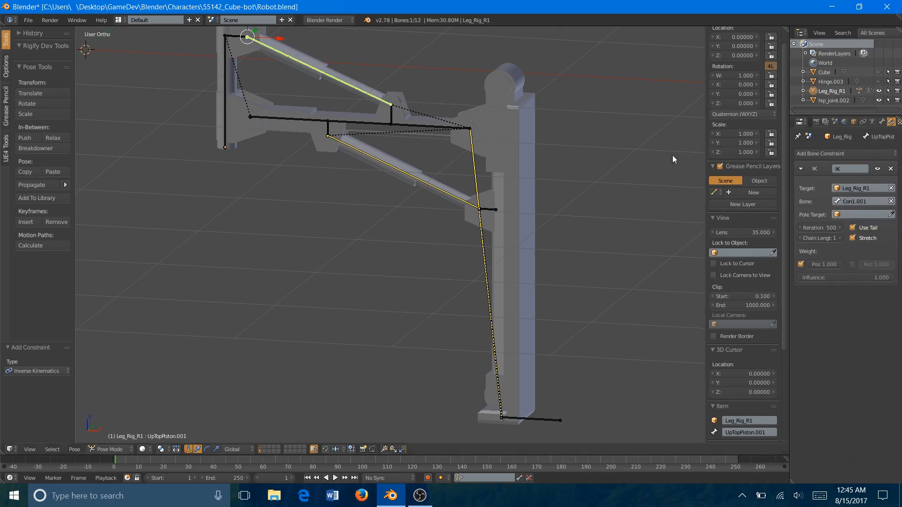
Add an Inverse Kinematics constraint to UpBotPiston.001 targeting bone MainCon.001 of Leg_Rig_R1, with a chain length of 1.
right_click(306, 66)
left_click(837, 155)
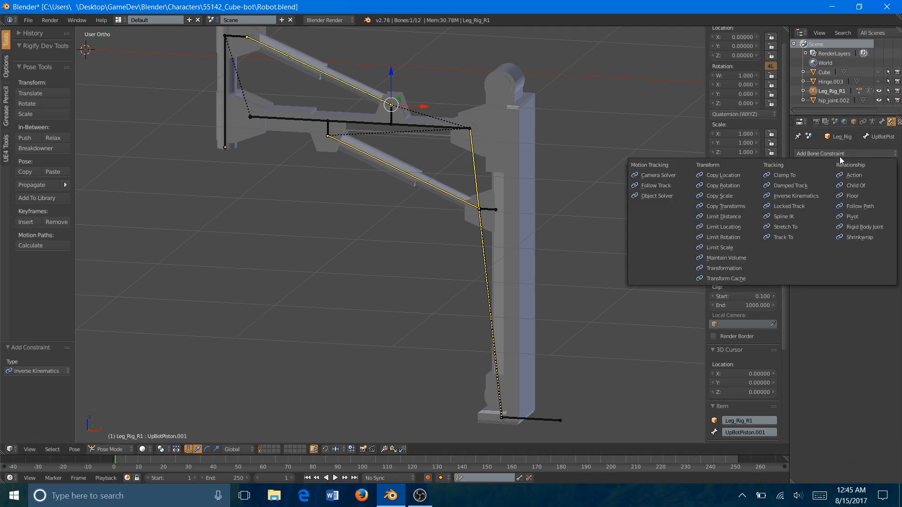
left_click(783, 197)
left_click(850, 188)
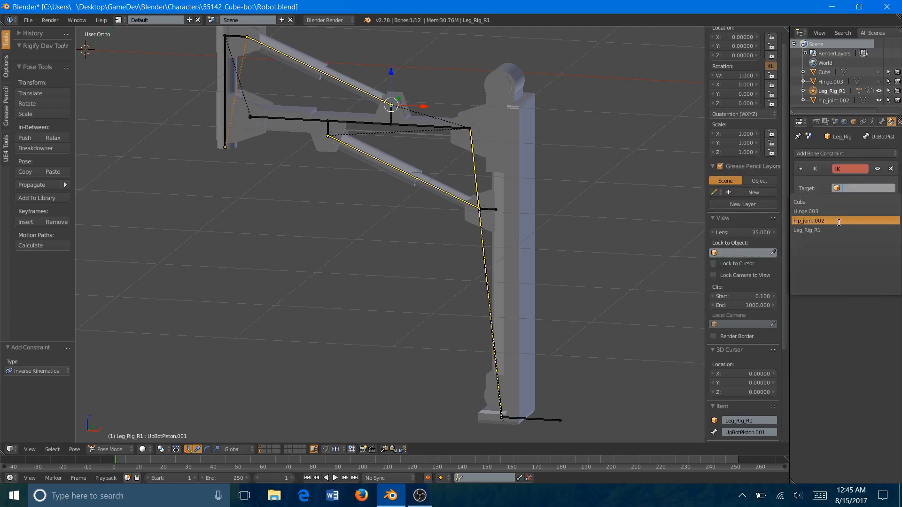
left_click(807, 230)
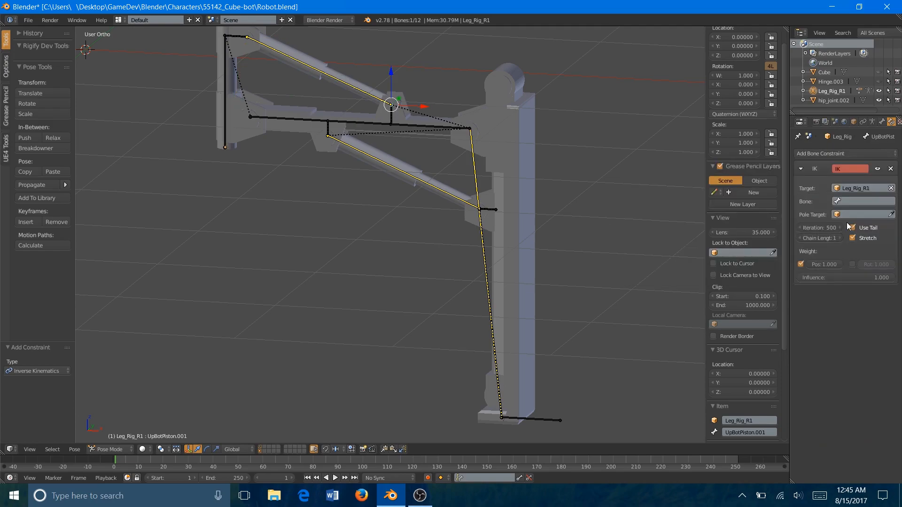
left_click(850, 201)
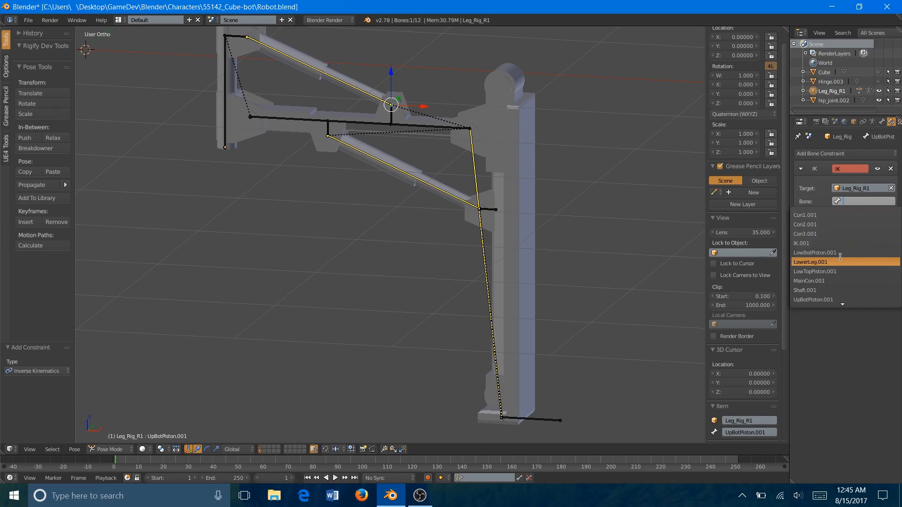
left_click(836, 281)
Check the parent relations of the IK.001 bone in Edit Mode and return to Pose Mode.
scroll(398, 181, "down", 1)
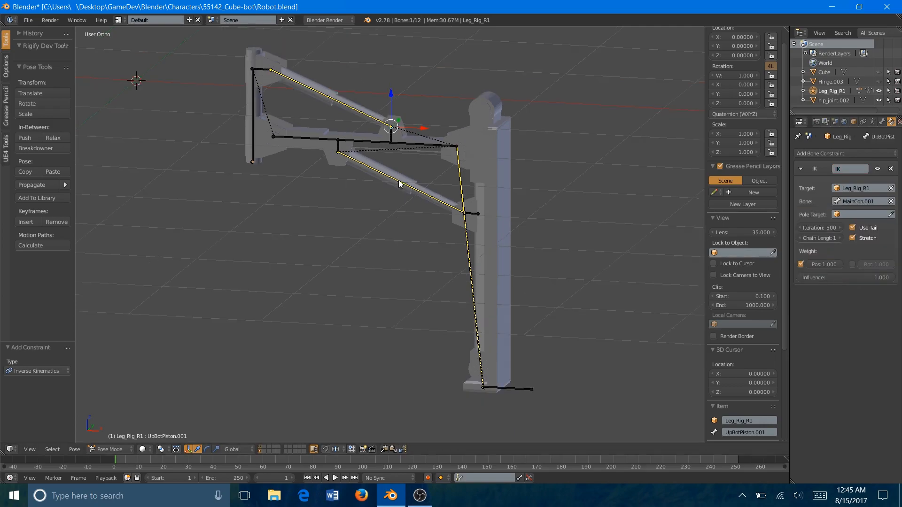
right_click(512, 391)
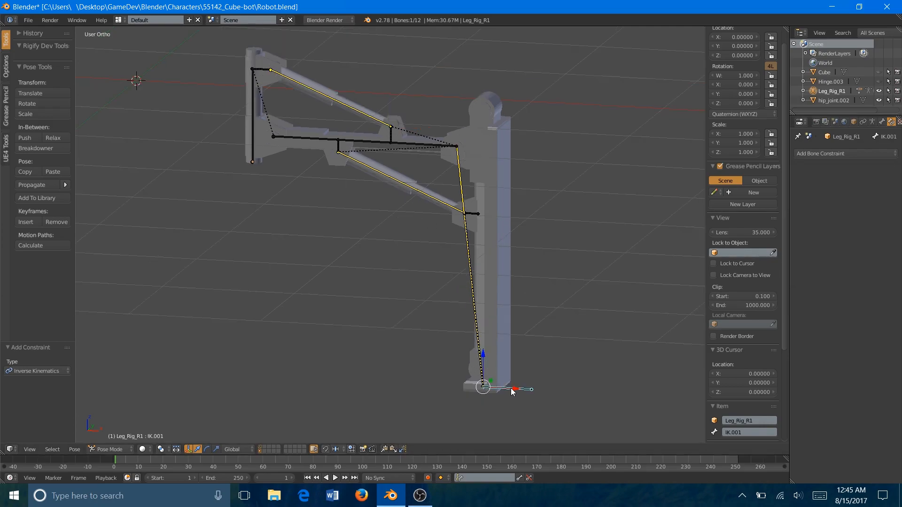
key("Tab")
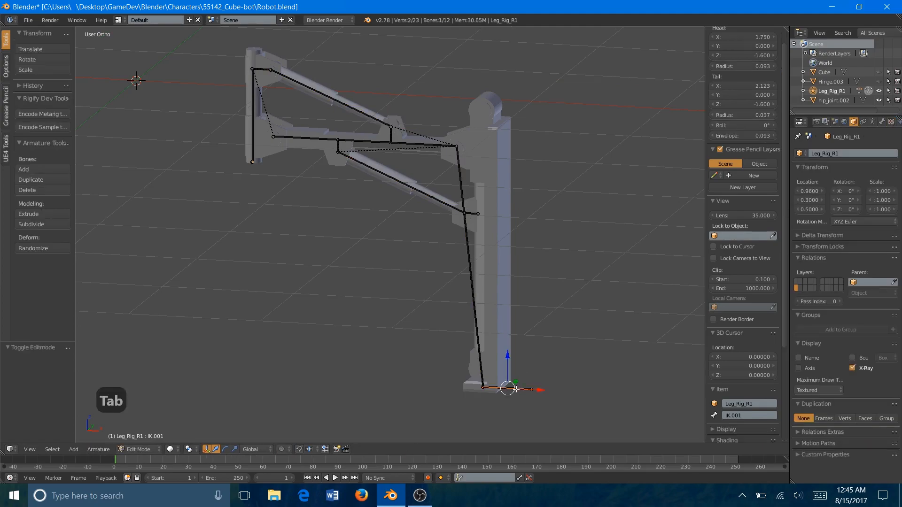
left_click(882, 123)
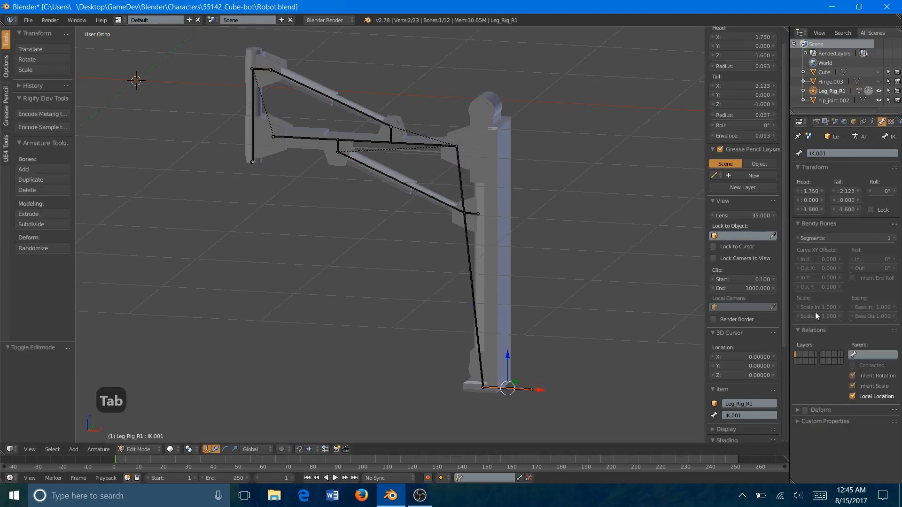
key("Tab")
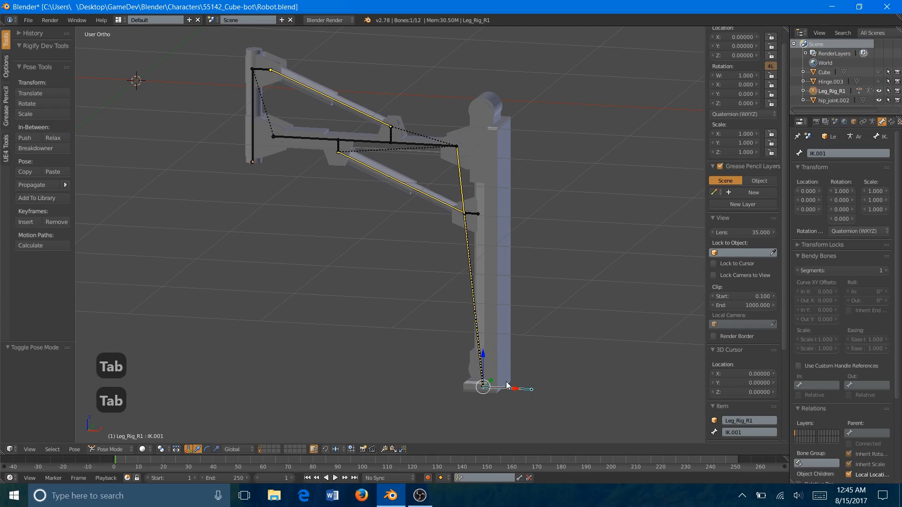
Test how the leg and pistons follow by moving the IK.001 bone, and undo the move.
key("g")
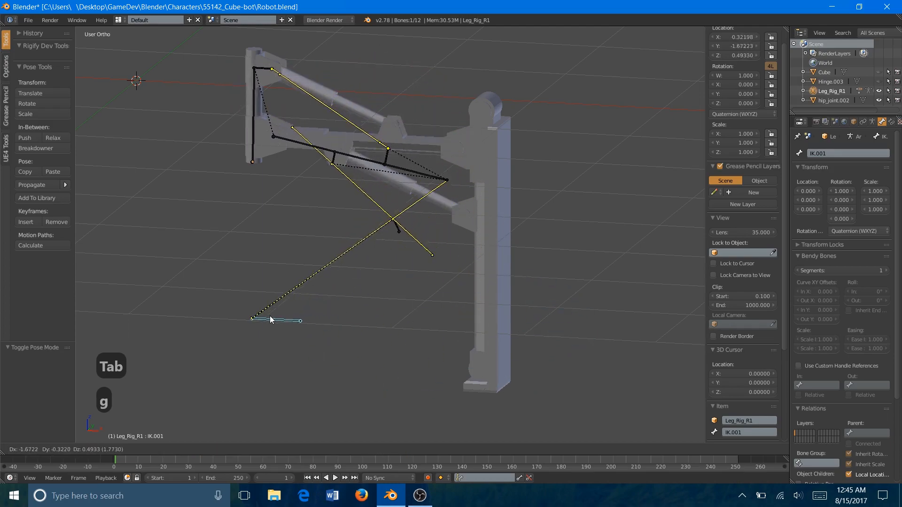
key("Escape")
middle_click_drag(401, 262, 468, 309)
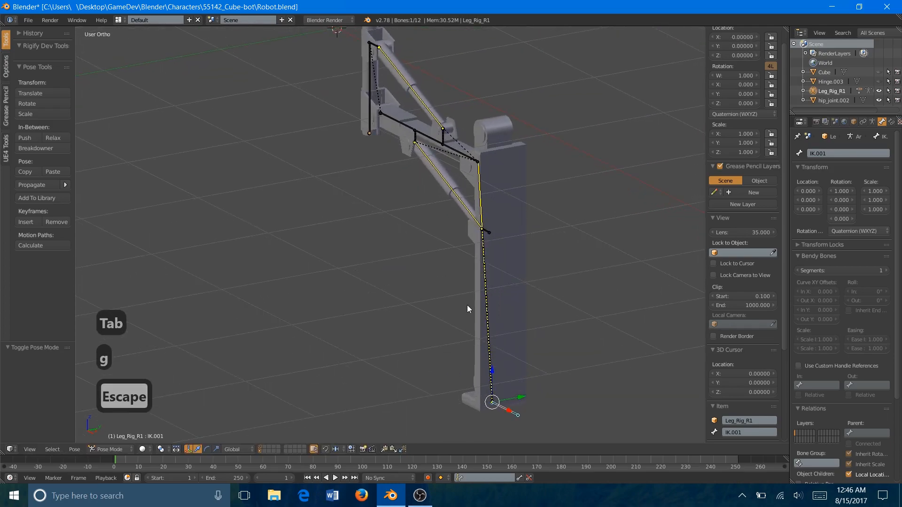
key("g")
left_click(192, 230)
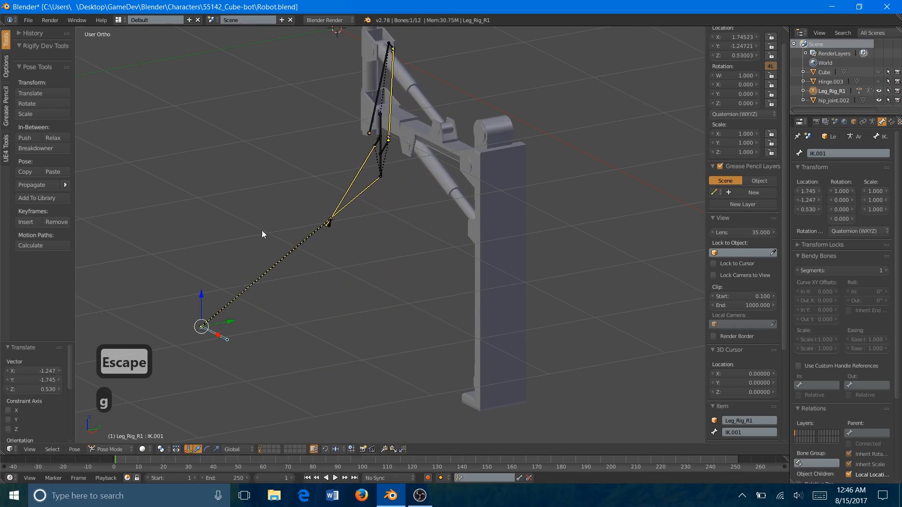
key("ctrl+z")
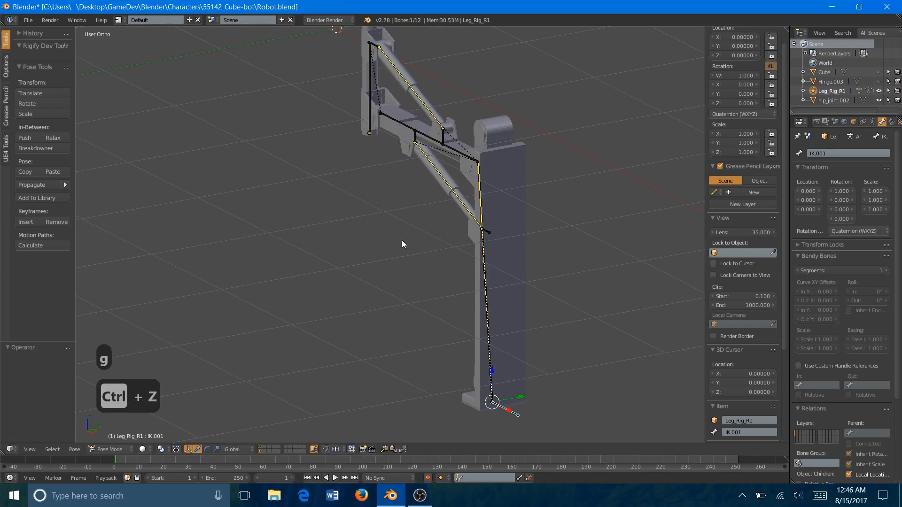
Enable the Z-axis limit in the Inverse Kinematics settings of the LowerLeg.001 bone.
middle_click_drag(401, 241, 475, 270)
scroll(476, 271, "up", 1)
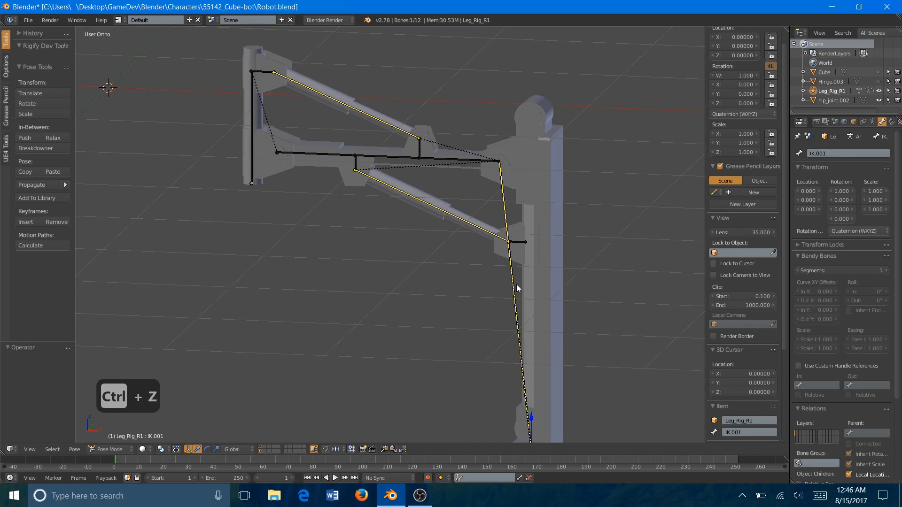
scroll(517, 284, "down", 1)
right_click(495, 293)
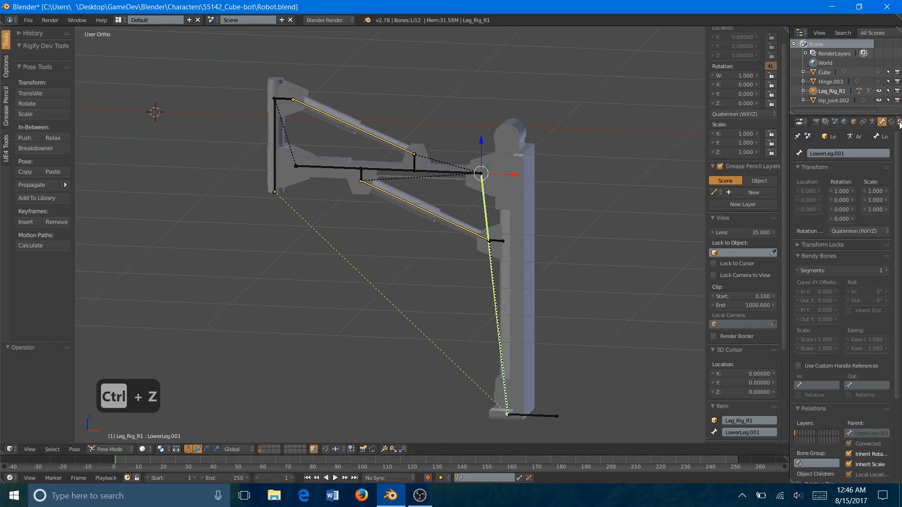
left_click(891, 122)
left_click(882, 122)
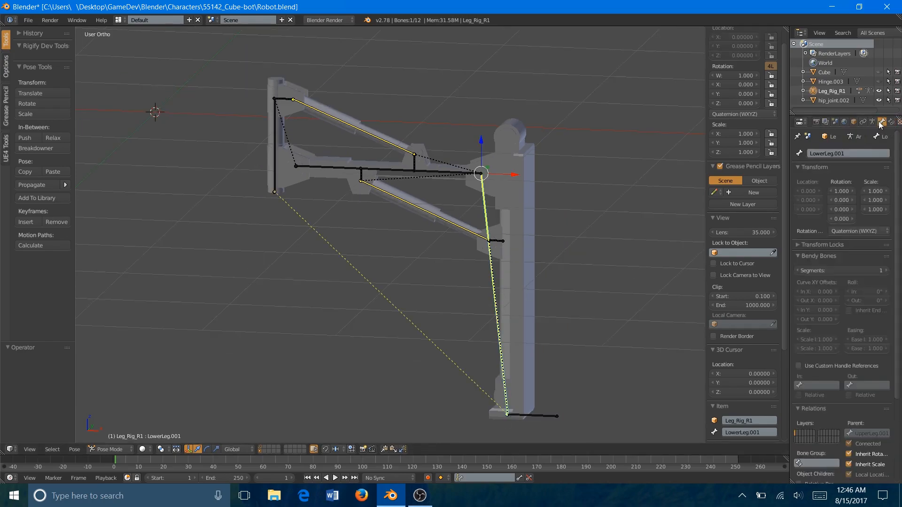
scroll(837, 258, "down", 5)
left_click(799, 428)
scroll(799, 429, "down", 5)
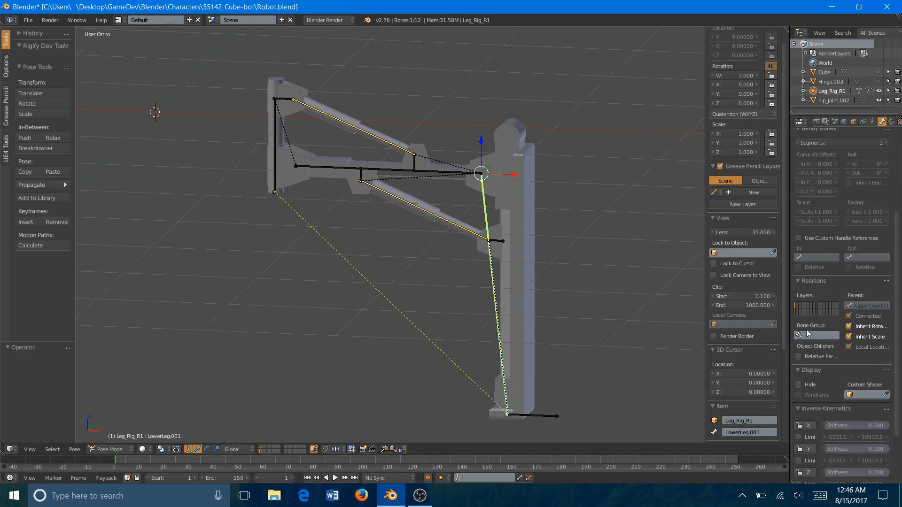
left_click(800, 414)
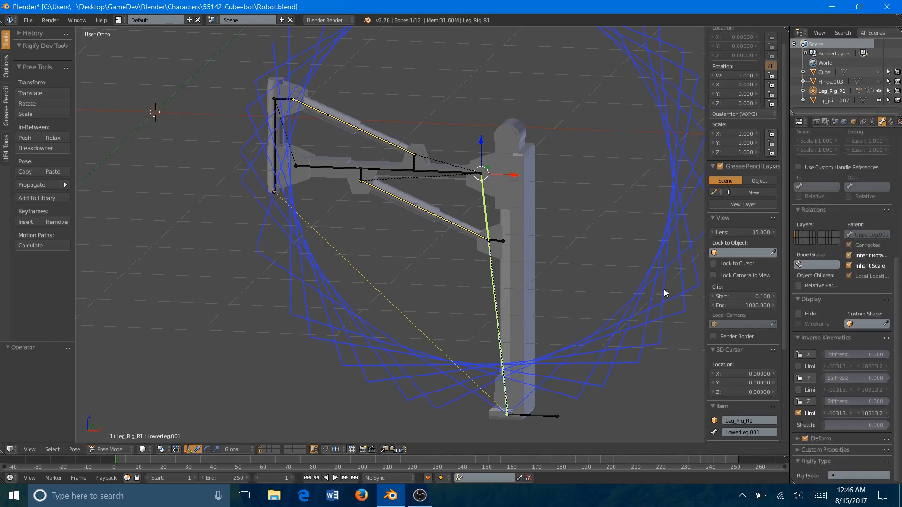
Lock the X and Y axes in the Inverse Kinematics settings of LowerLeg.001.
middle_click_drag(664, 289, 563, 211)
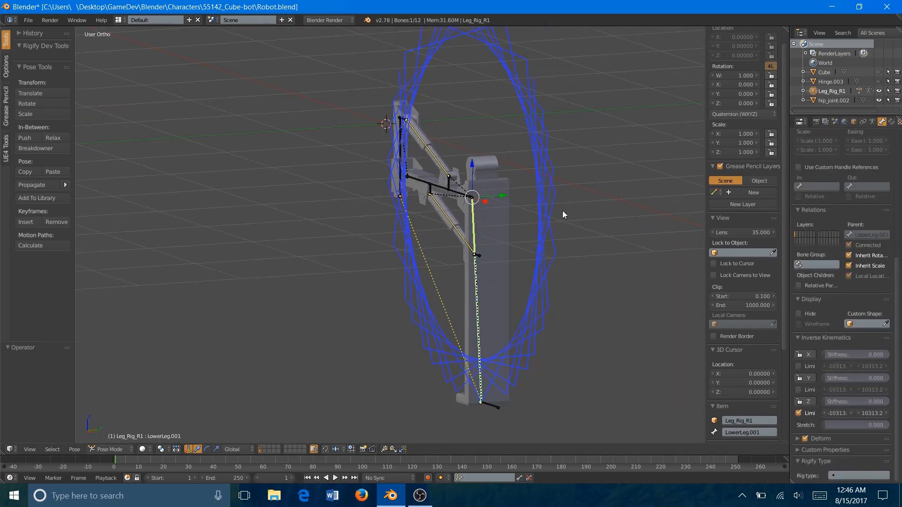
left_click(808, 378)
left_click(807, 356)
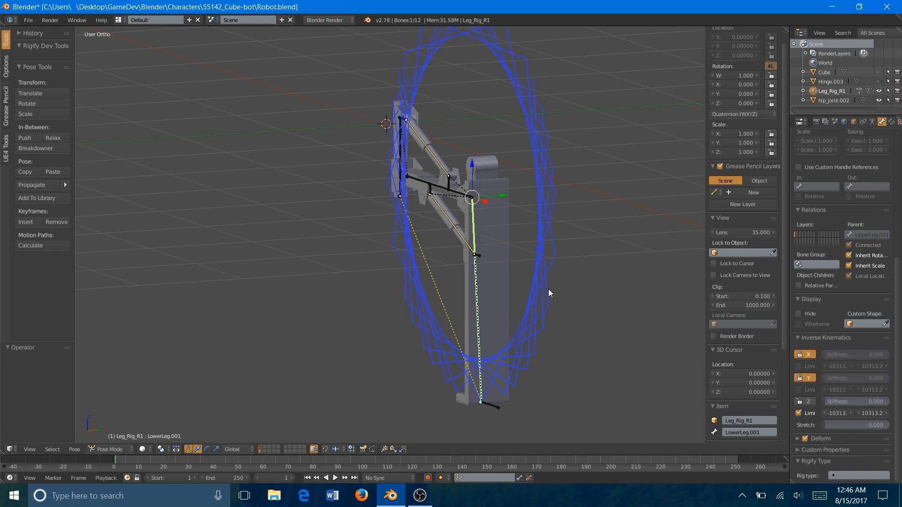
Enable the Z-axis limit and lock the Z axis in the Inverse Kinematics settings of the UpperLeg.001 bone.
middle_click_drag(536, 281, 429, 173)
right_click(429, 175)
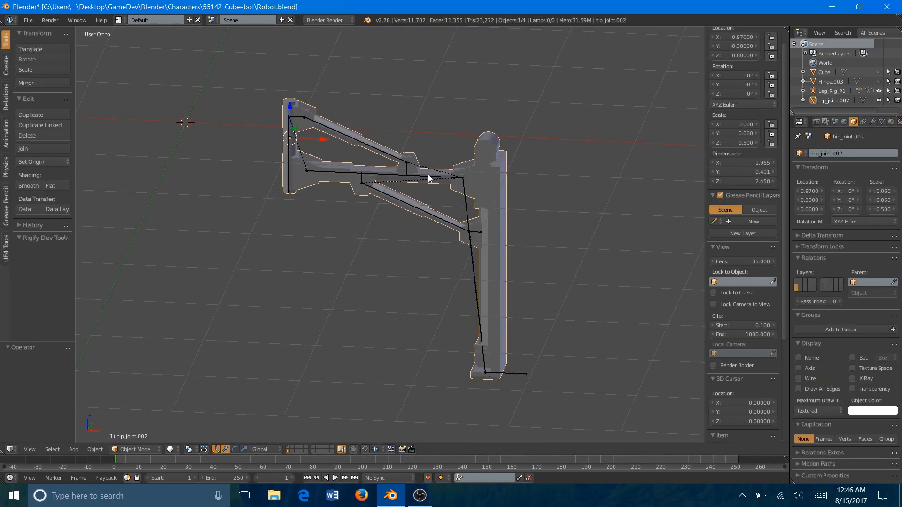
left_click(798, 413)
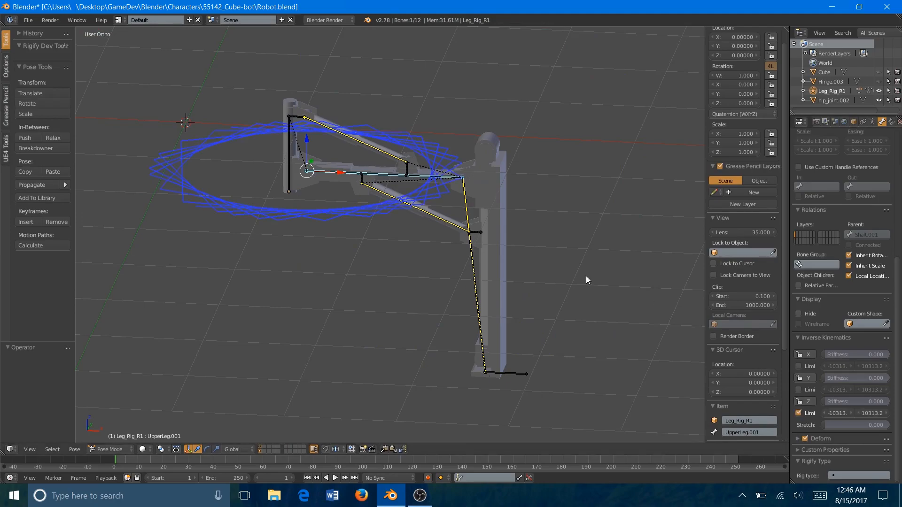
middle_click_drag(585, 275, 559, 274)
left_click(799, 401)
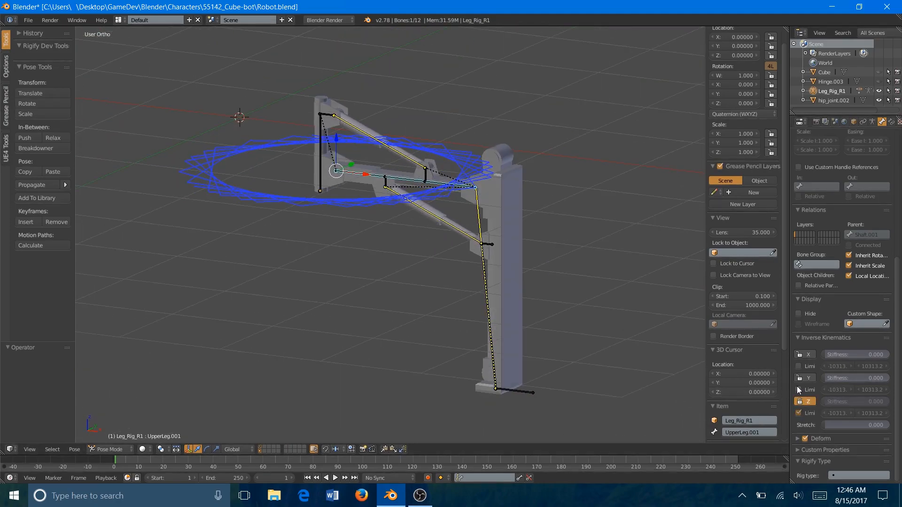
Enable the Y and X limits of UpperLeg.001's inverse kinematics and lock its Y axis.
left_click(798, 389)
left_click(798, 366)
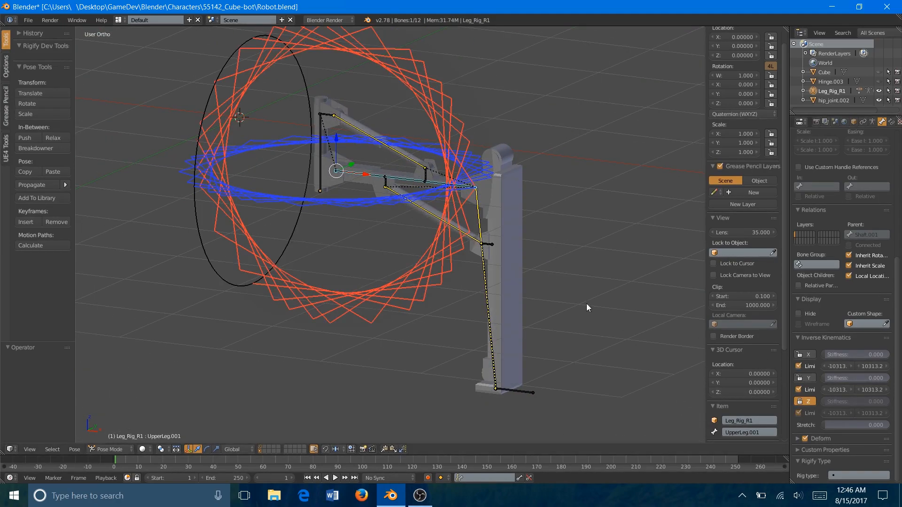
mouse_move(586, 303)
middle_mouse_down()
mouse_move(465, 314)
mouse_move(574, 311)
middle_mouse_up()
left_click(805, 378)
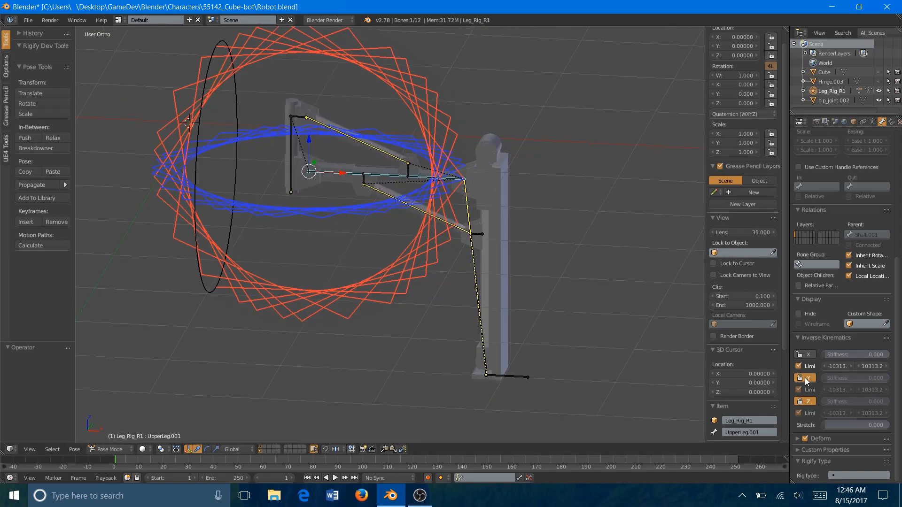
Enable the X and Z limits in the Inverse Kinematics settings of the Shaft.001 bone and lock both axes.
right_click(291, 164)
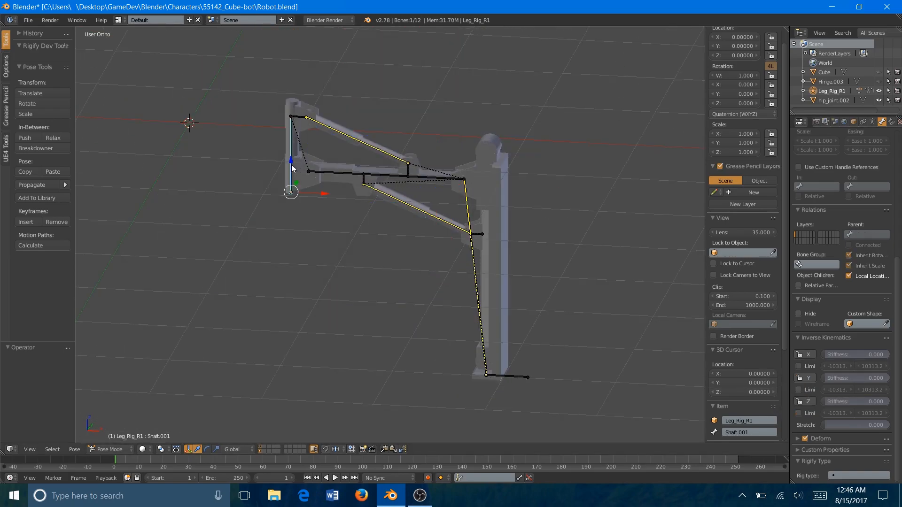
left_click(799, 366)
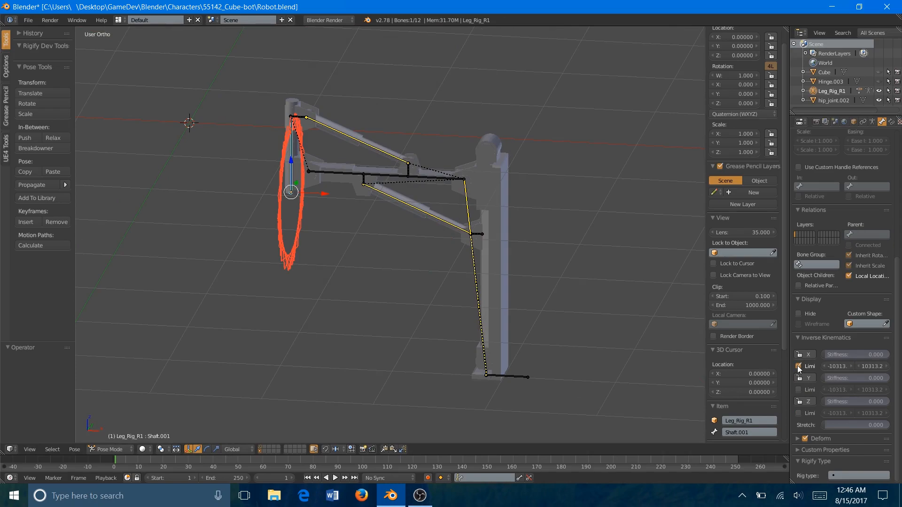
middle_click_drag(541, 291, 489, 294)
left_click(805, 355)
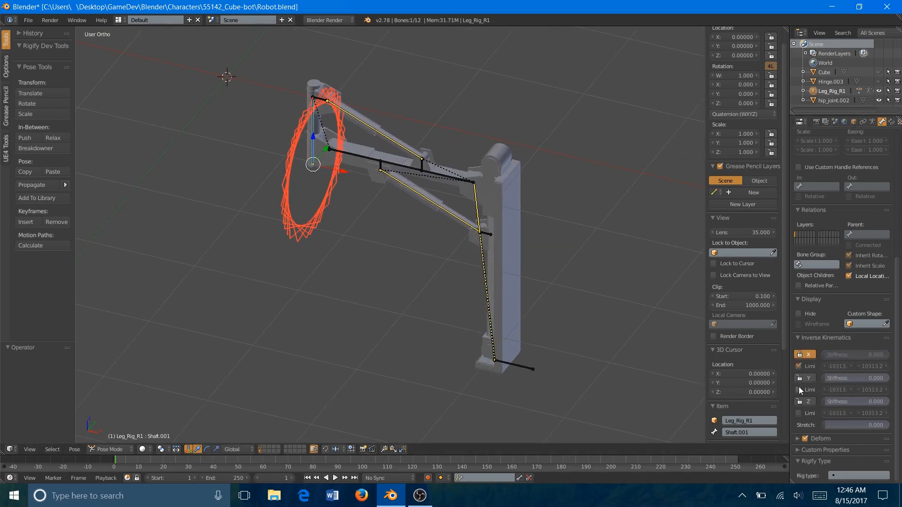
left_click(799, 412)
middle_click_drag(587, 301, 572, 278)
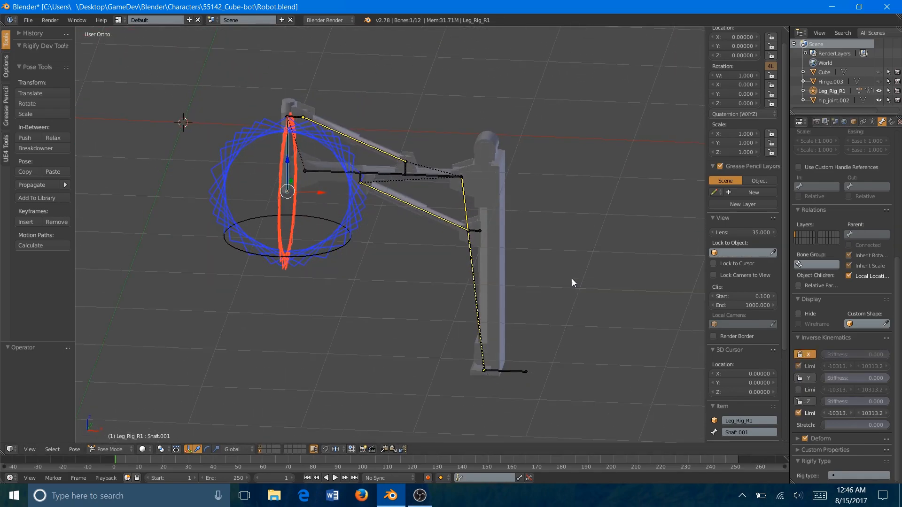
left_click(804, 401)
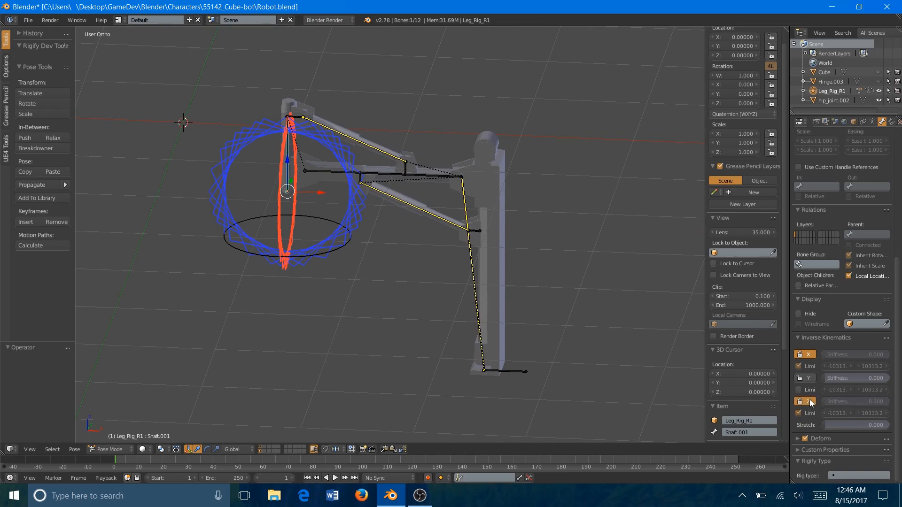
Test the leg's inverse kinematics by moving the IK.001 bone from two viewing angles, cancelling each move.
right_click(511, 368)
key("g")
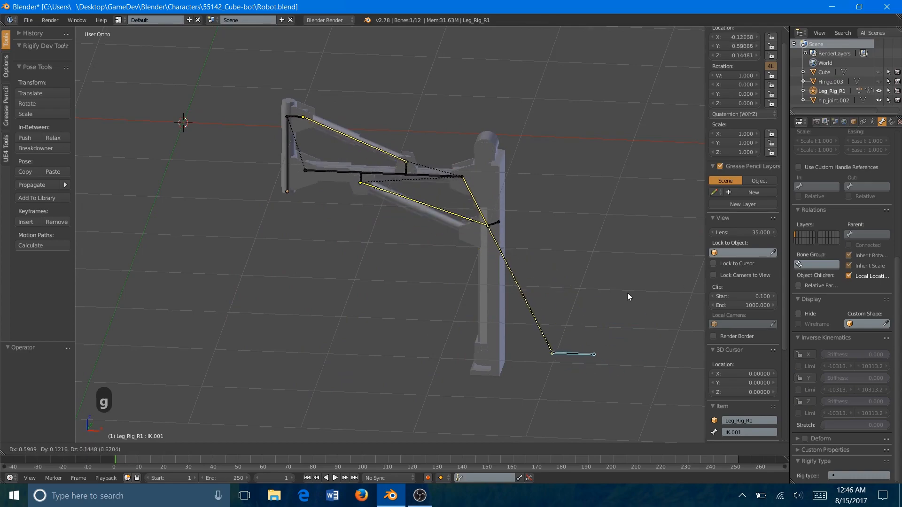
key("Escape")
middle_click_drag(627, 292, 534, 269)
key("g")
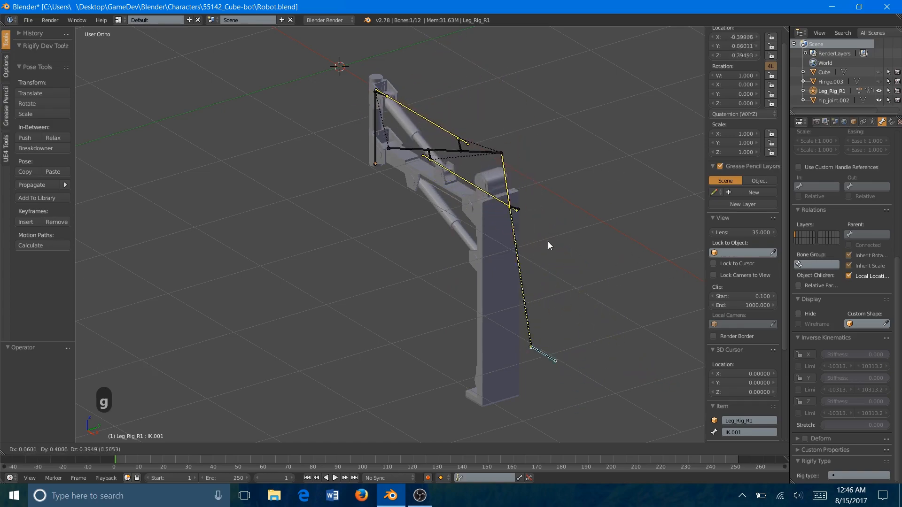
key("Escape")
middle_click_drag(537, 250, 554, 288)
Check the rig's connector, shaft, piston and leg bones one by one, and clear the selection.
key("a")
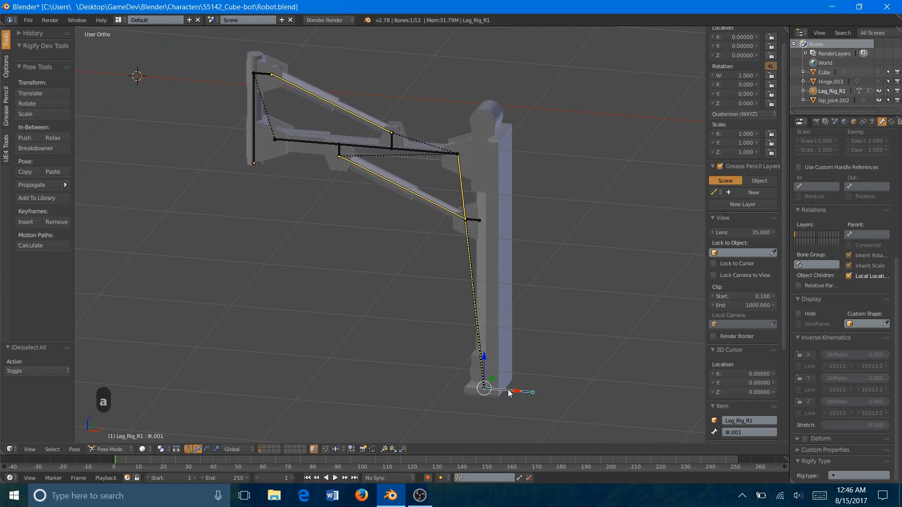
right_click(460, 222)
right_click(339, 149)
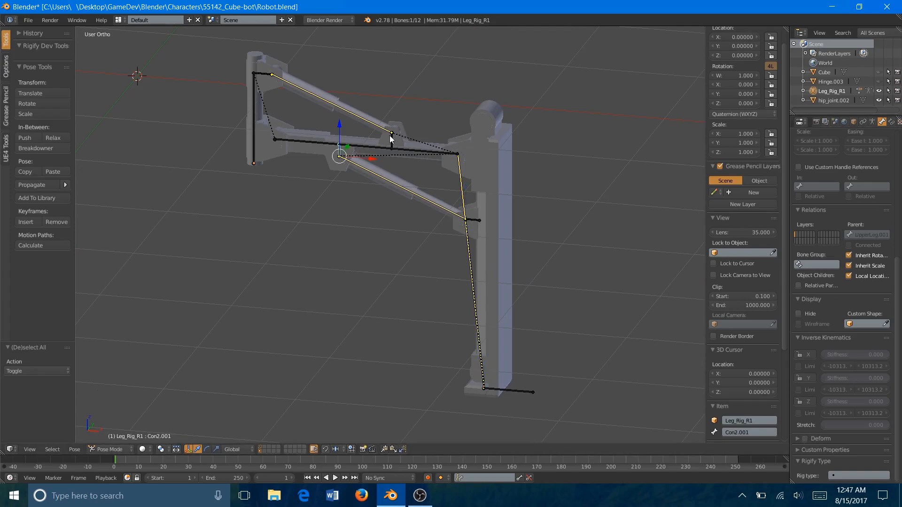
right_click(390, 138)
right_click(264, 75)
right_click(252, 116)
right_click(384, 140)
right_click(378, 126)
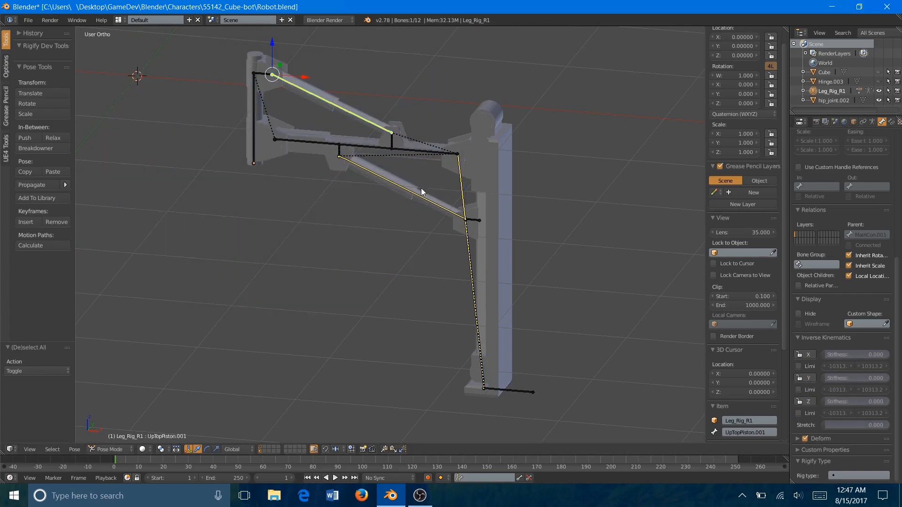
right_click(419, 193)
right_click(464, 197)
key("a")
In Object Mode, parent the hip_joint.002 mesh to the Leg_Rig_R1 armature with empty groups.
key("Tab")
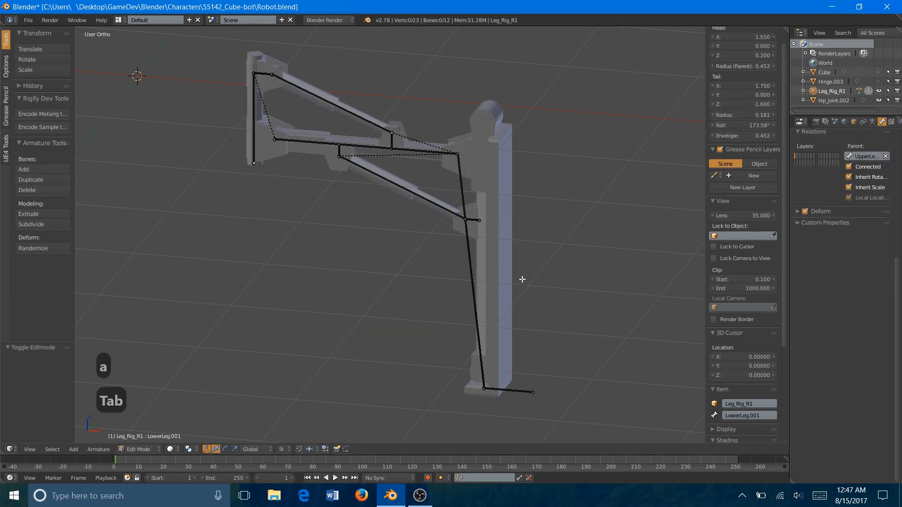
key("Tab")
key("ctrl+Tab")
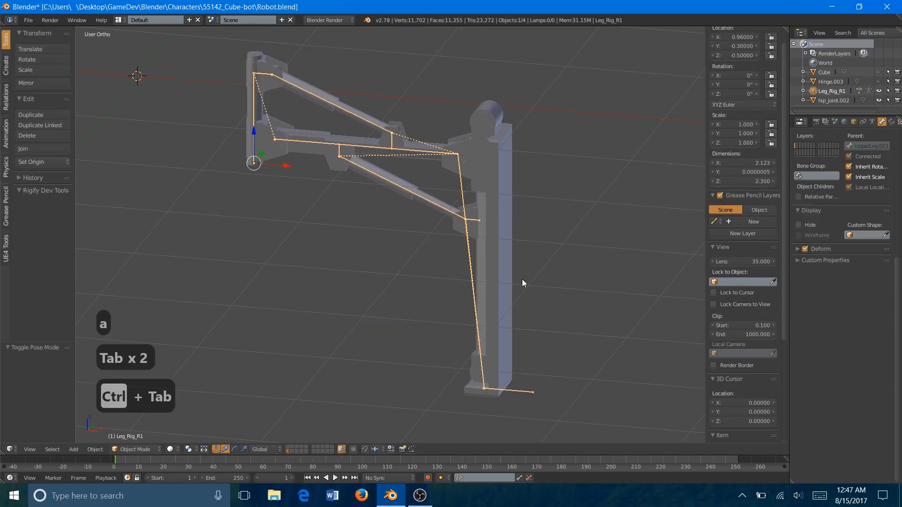
right_click(492, 165)
middle_click_drag(492, 203, 506, 235)
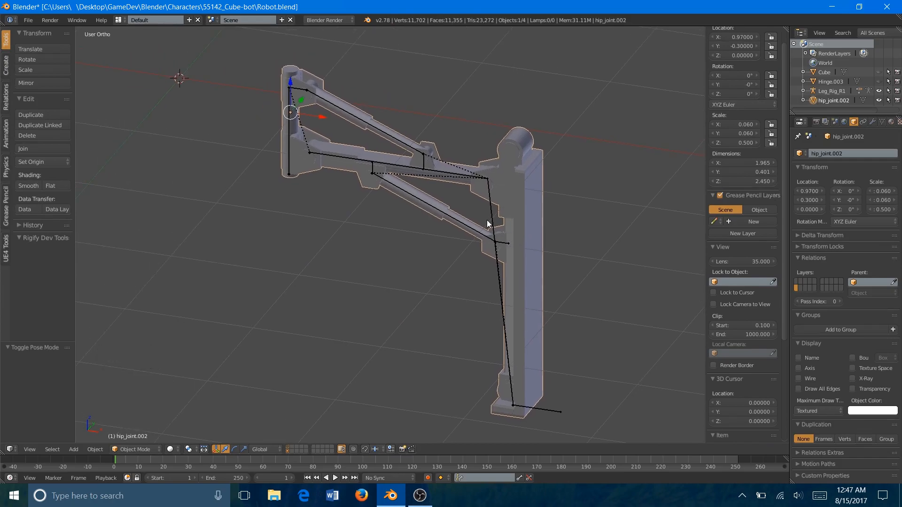
right_click(492, 219, "shift")
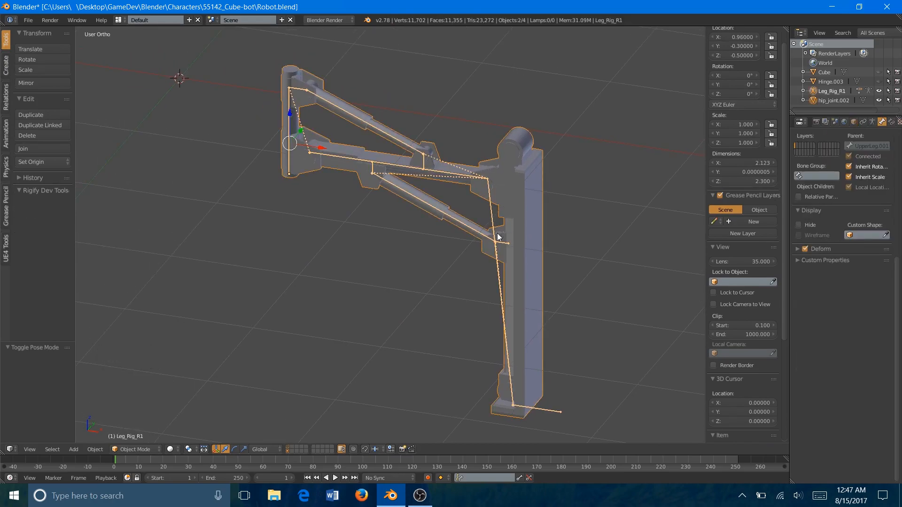
key("ctrl+p")
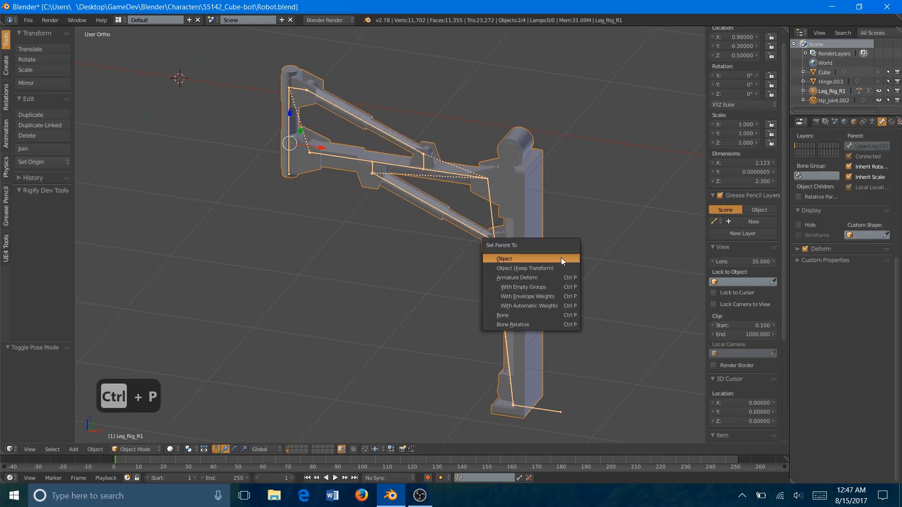
left_click(533, 287)
Edit the hip_joint.002 mesh with nothing selected and show its vertex groups.
right_click(529, 223)
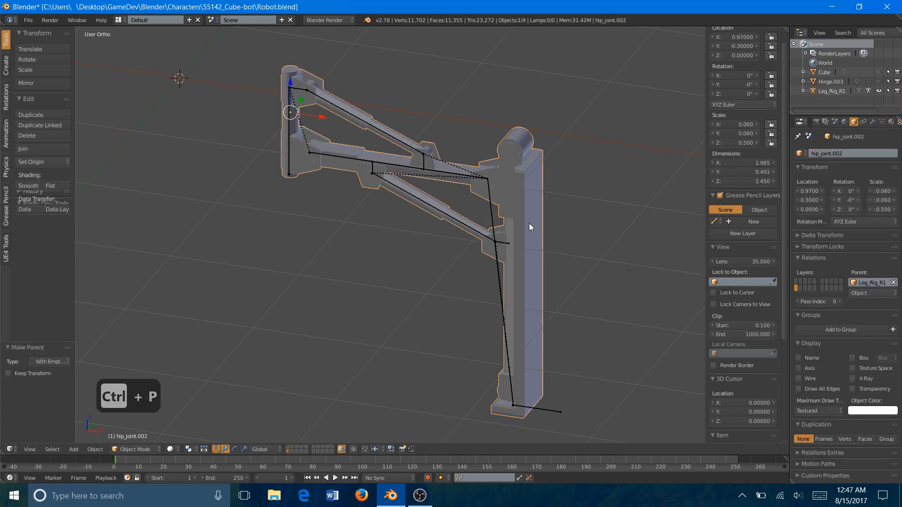
key("Tab")
key("a")
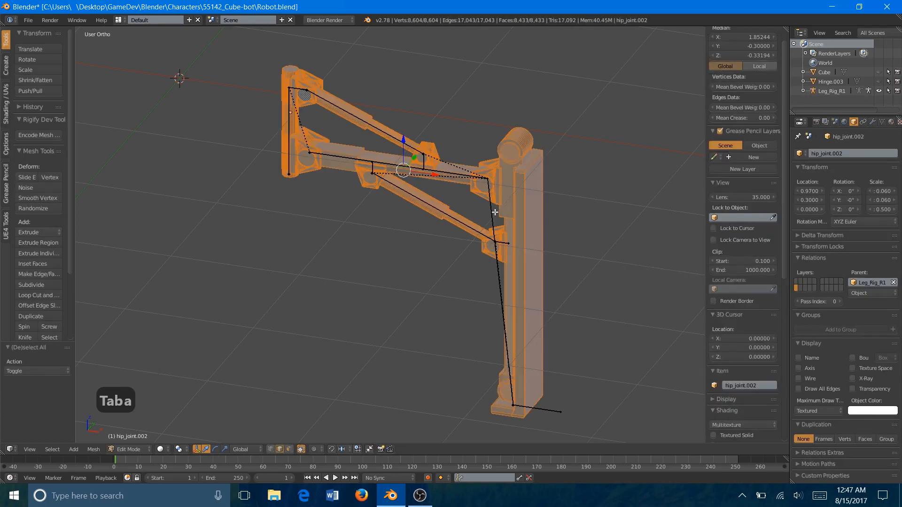
key("a")
left_click(882, 122)
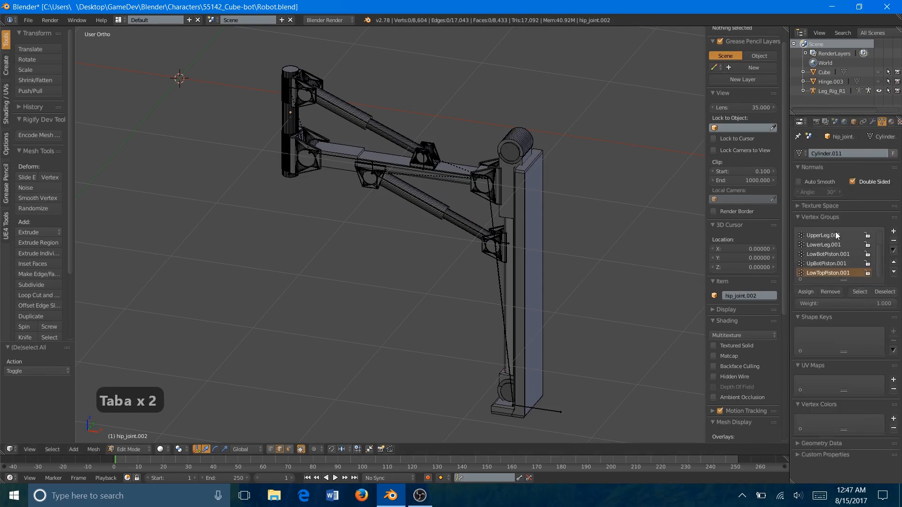
scroll(835, 239, "up", 2)
Assign the vertical shaft cylinders and their two attached hinge brackets to the Shaft.001 vertex group.
left_click(821, 236)
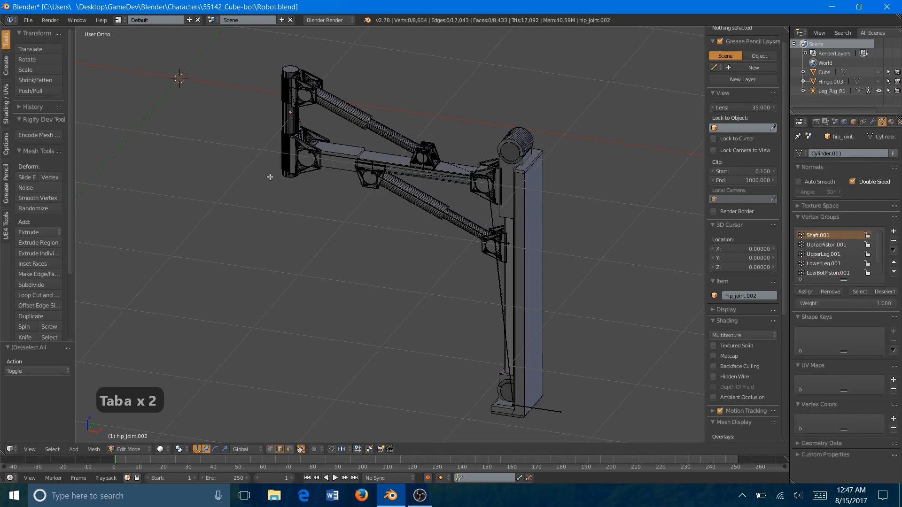
scroll(382, 243, "up", 6)
middle_click_drag(502, 304, 447, 225, "shift")
scroll(432, 193, "down", 2)
scroll(447, 224, "up", 1)
key("a")
key("a")
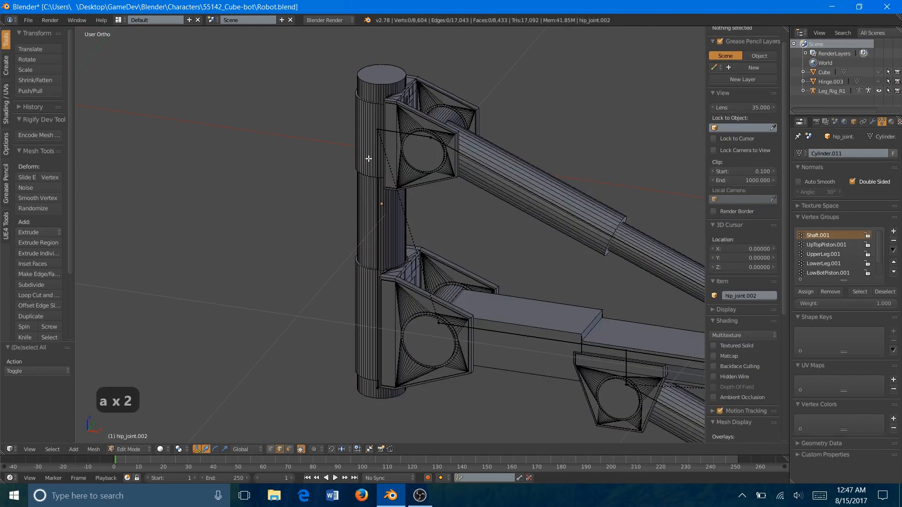
key("l")
key("l")
key("l")
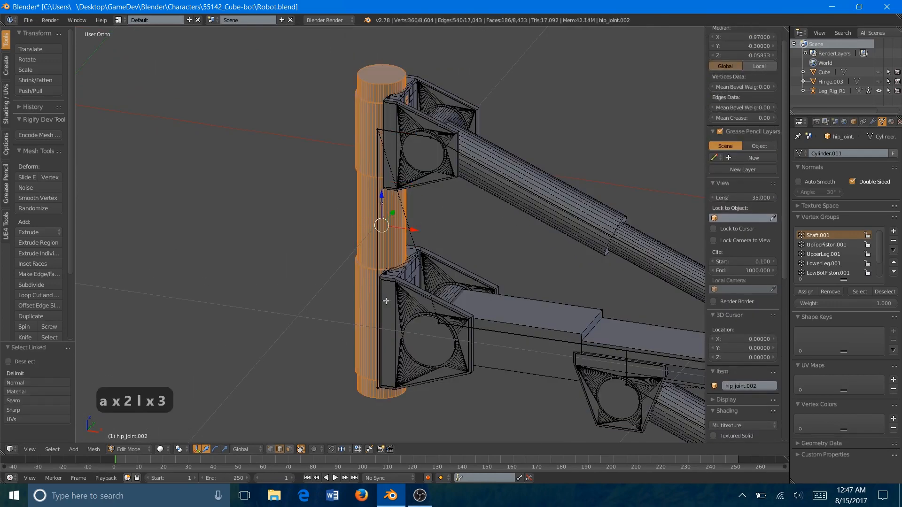
key("l")
key("l")
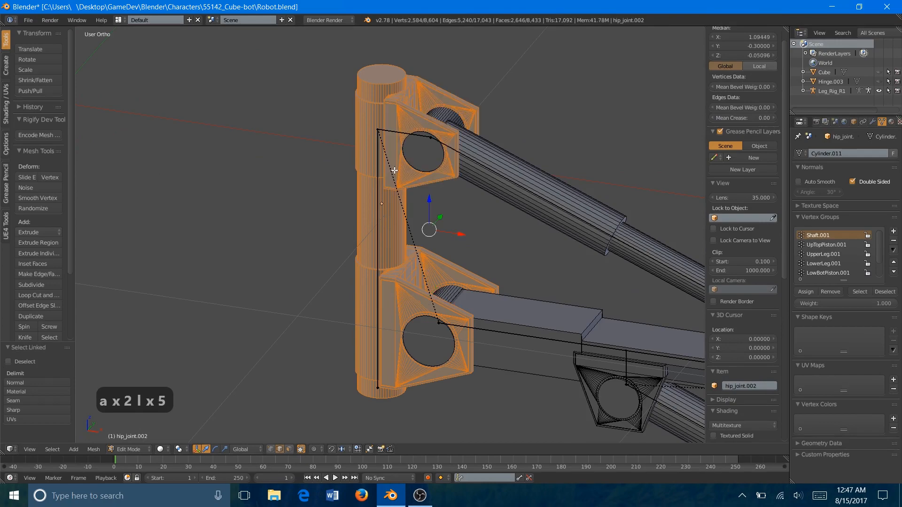
Assign the upper piston's thick cylinder and its pivot to the UpTopPiston.001 vertex group.
left_click(818, 245)
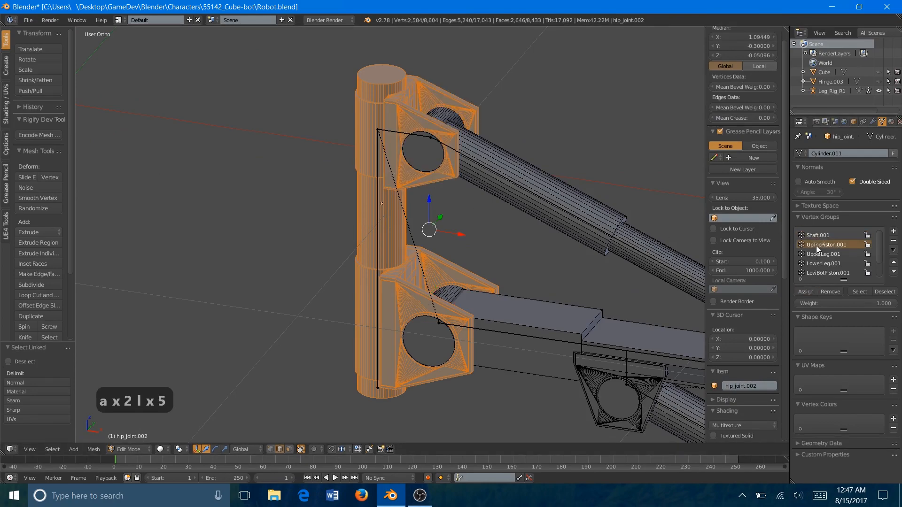
key("a")
key("a")
key("a")
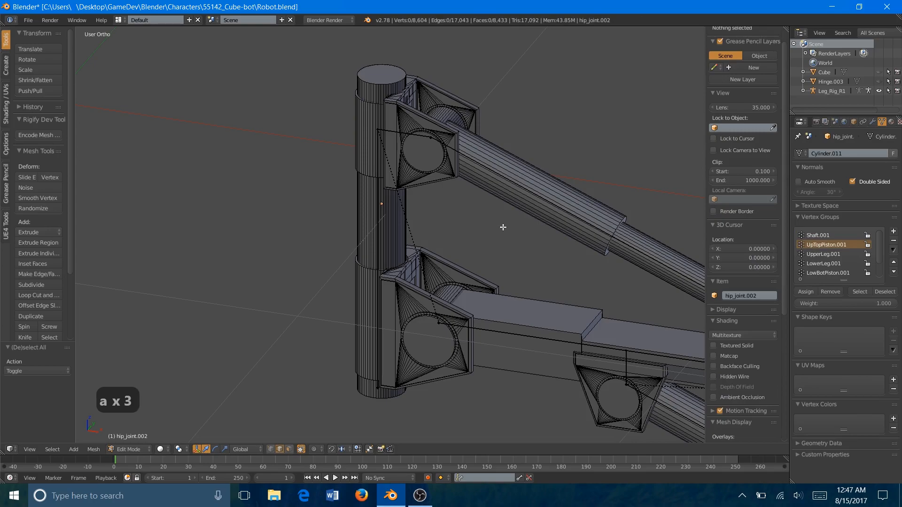
middle_click_drag(504, 180, 519, 146)
key("l")
key("l")
Assign the upper leg beam with its pivots and both piston brackets to the UpperLeg.001 vertex group.
key("a")
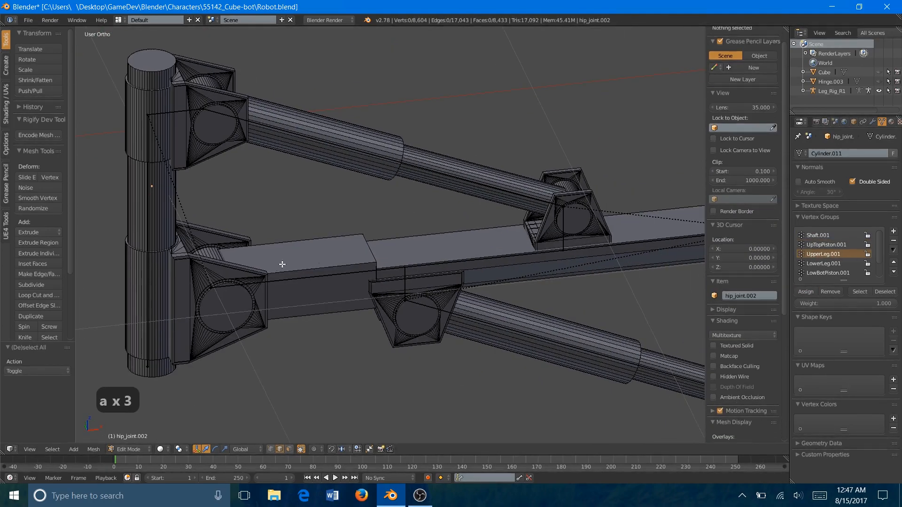
key("l")
key("l")
key("l")
key("l")
middle_click_drag(545, 239, 561, 233)
middle_click_drag(561, 234, 348, 263, "shift")
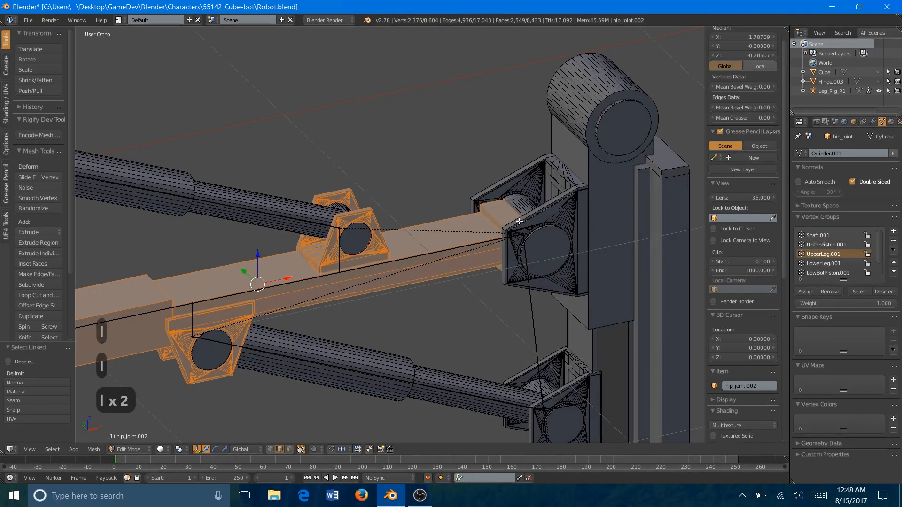
key("l")
key("g")
key("Escape")
Select the linked mesh parts of the knee, lower leg and lower piston bracket for the LowerLeg.001 vertex group.
left_click(824, 264)
key("a")
key("a")
key("a")
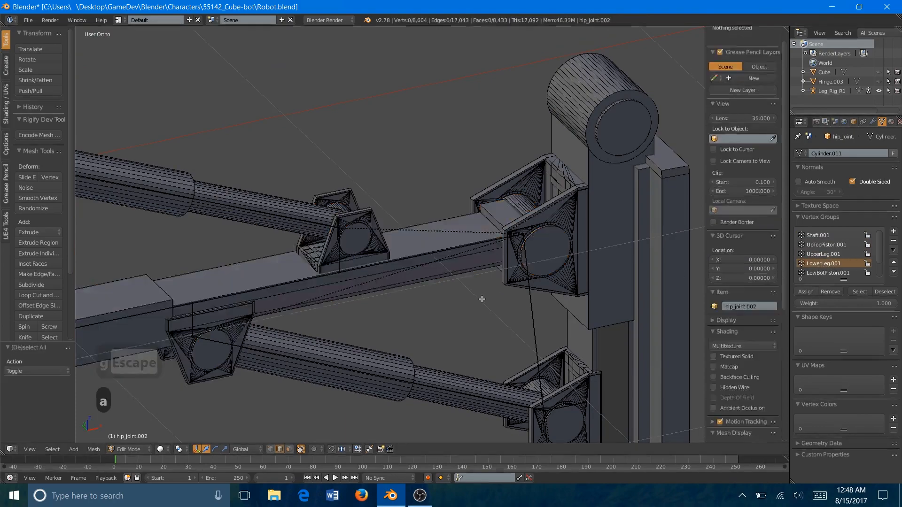
middle_click_drag(484, 298, 485, 180, "shift")
key("l")
key("l")
key("l")
key("l")
key("l")
key("l")
key("l")
Add the remaining foot and ankle parts to the selection and assign it all to LowerLeg.001.
middle_click_drag(446, 254, 500, 41, "shift")
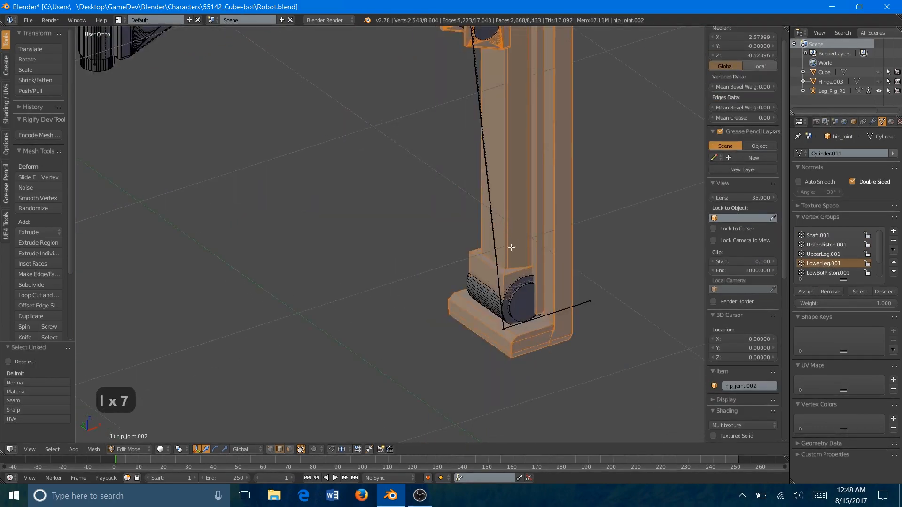
key("l")
key("l")
key("l")
key("l")
key("l")
key("l")
key("l")
scroll(532, 224, "down", 1)
scroll(531, 224, "down", 3)
key("g")
key("Escape")
Assign the upper piston's thin rod and its pivot to the UpBotPiston.001 vertex group.
key("a")
key("a")
key("a")
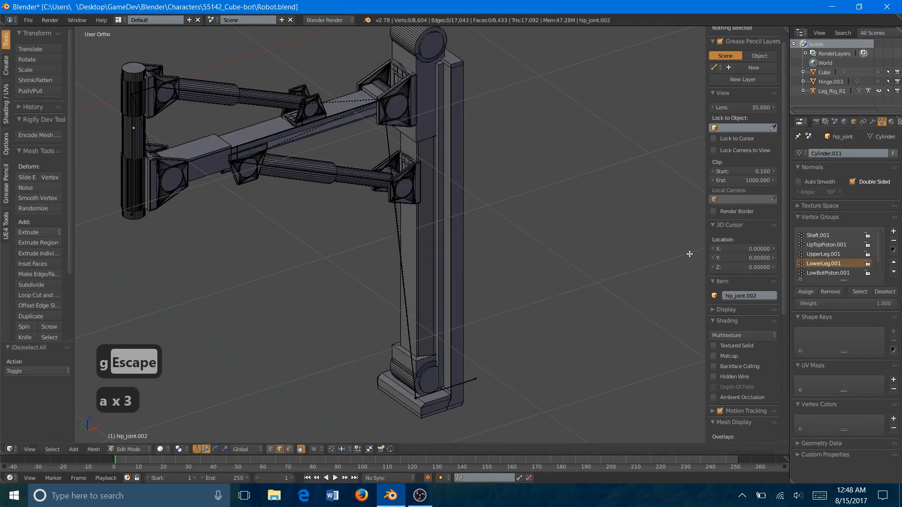
scroll(825, 255, "down", 2)
left_click(825, 263)
middle_click_drag(320, 61, 427, 174, "shift")
scroll(427, 173, "up", 4)
key("l")
key("l")
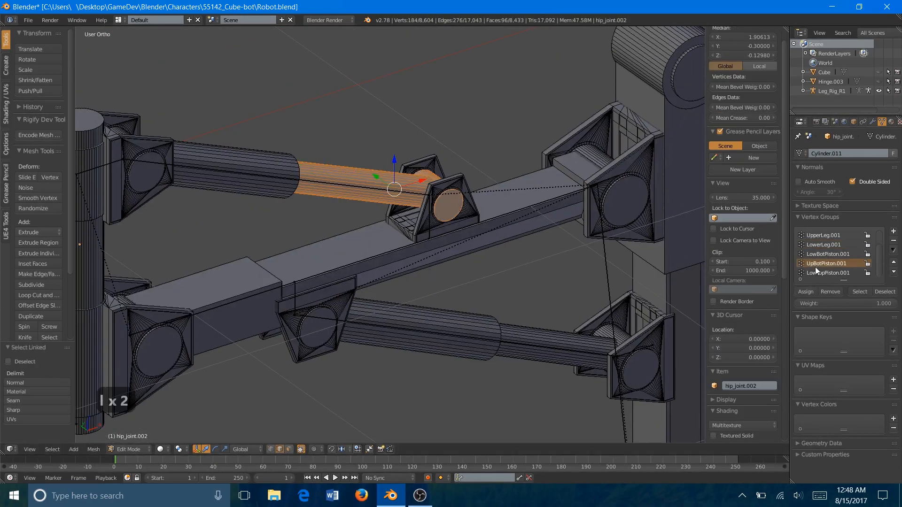
Assign the lower piston's thick cylinder and its pivot to the LowTopPiston.001 vertex group.
left_click(816, 273)
key("a")
key("a")
key("a")
key("l")
key("l")
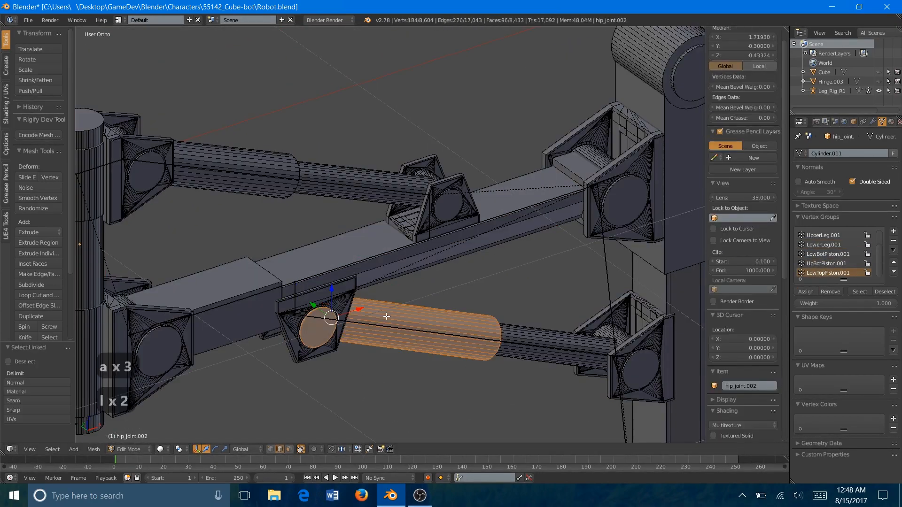
left_click(806, 292)
Assign the lower piston's thin rod and its pivot to the LowBotPiston.001 vertex group.
left_click(823, 255)
key("a")
key("a")
key("l")
key("l")
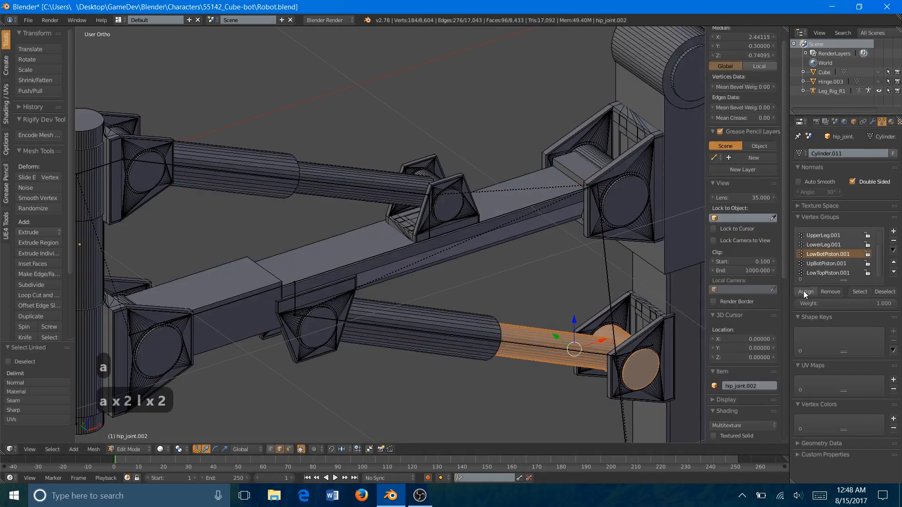
left_click(807, 292)
Check the leg's weight assignments by selecting the vertices of each vertex group, from Shaft.001 to LowTopPiston.001.
key("a")
scroll(834, 255, "up", 2)
left_click(825, 245)
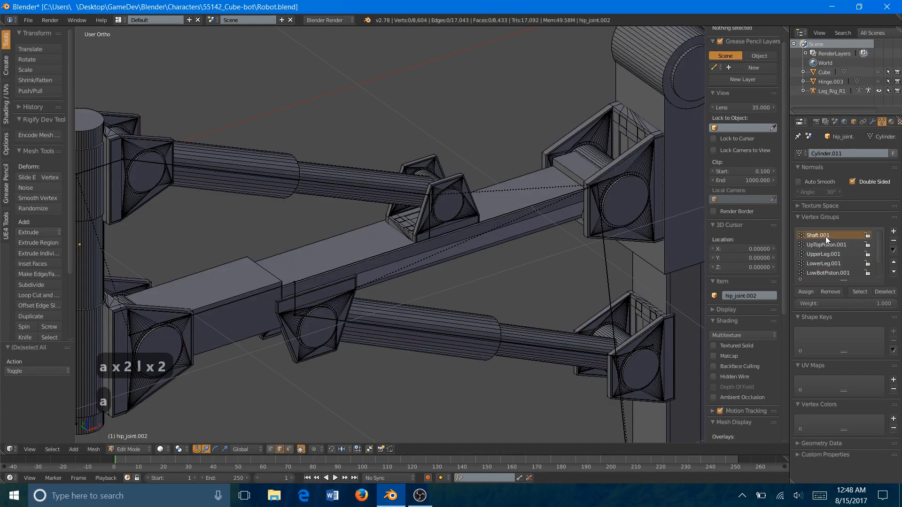
left_click(856, 291)
left_click(828, 263)
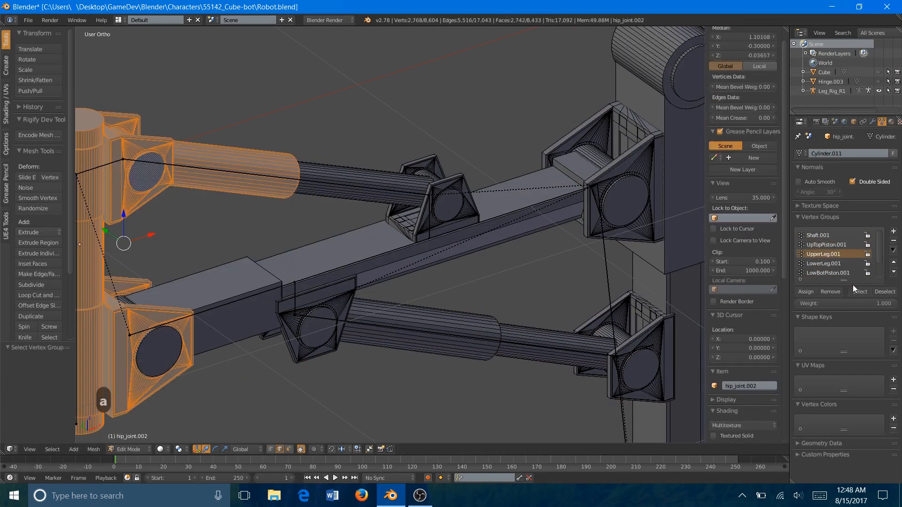
left_click(854, 291)
left_click(835, 272)
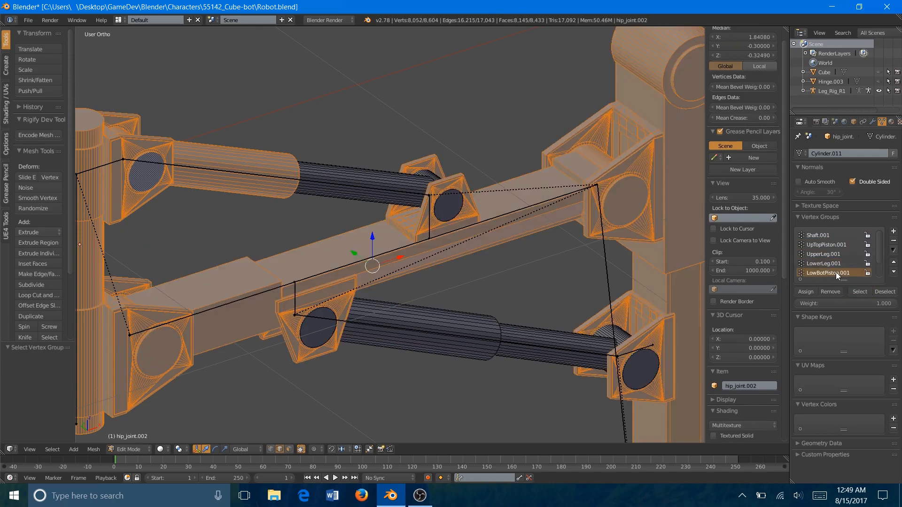
left_click(858, 291)
scroll(834, 264, "down", 2)
left_click(834, 264)
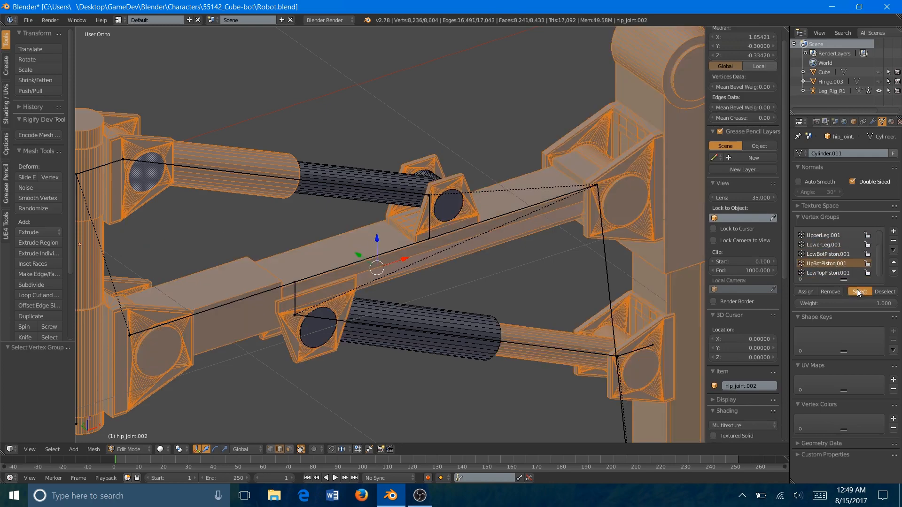
left_click(857, 290)
left_click(839, 273)
left_click(854, 291)
scroll(475, 326, "down", 5)
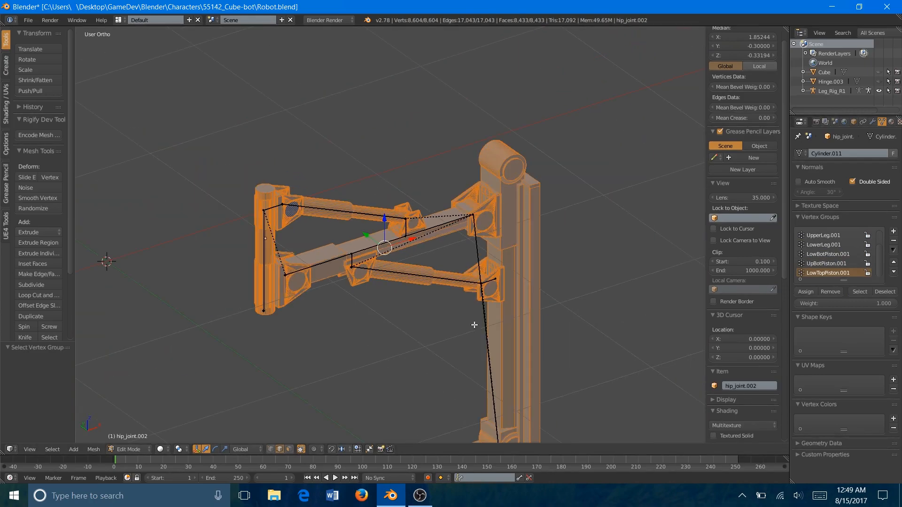
Test moving the whole selected leg mesh, cancel the move, deselect everything and return to Object Mode.
middle_click_drag(475, 325, 491, 278)
key("g")
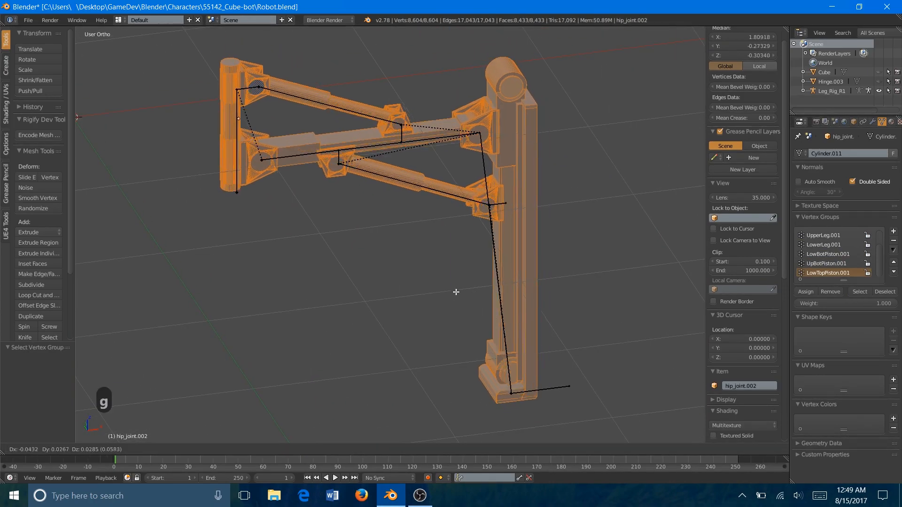
key("Escape")
key("a")
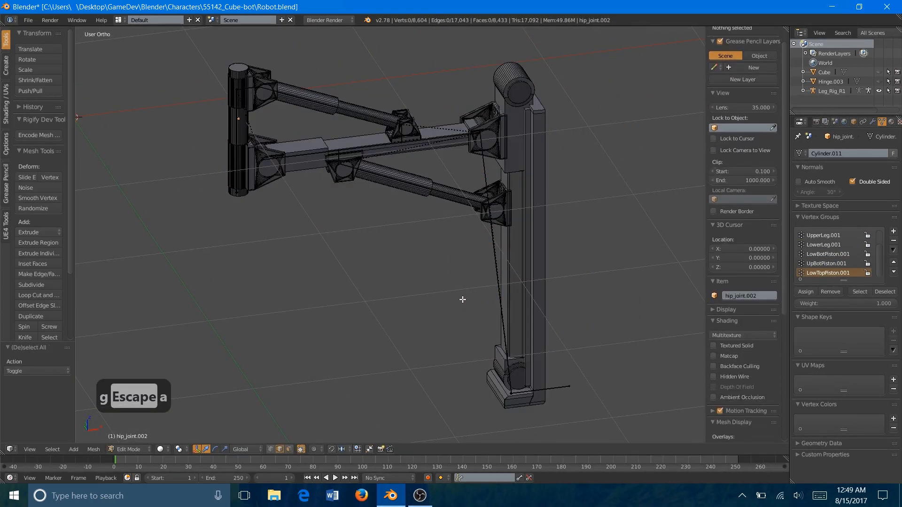
key("Tab")
Duplicate the leg mesh with its Leg_Rig_R1 armature and move the copy 0.3 along Y.
scroll(483, 283, "up", 4)
scroll(422, 270, "down", 2)
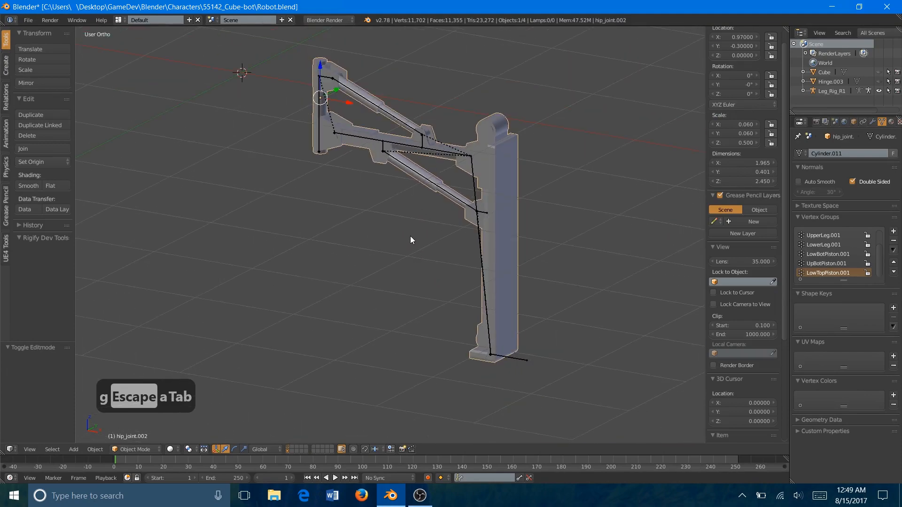
middle_click_drag(410, 236, 433, 279, "shift")
scroll(432, 280, "down", 1)
right_click(508, 358)
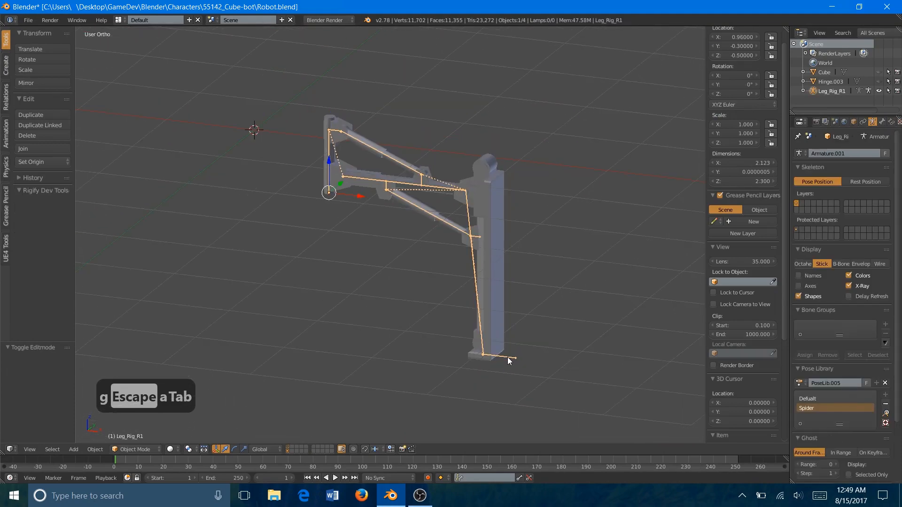
right_click(493, 309)
right_click(503, 357, "shift")
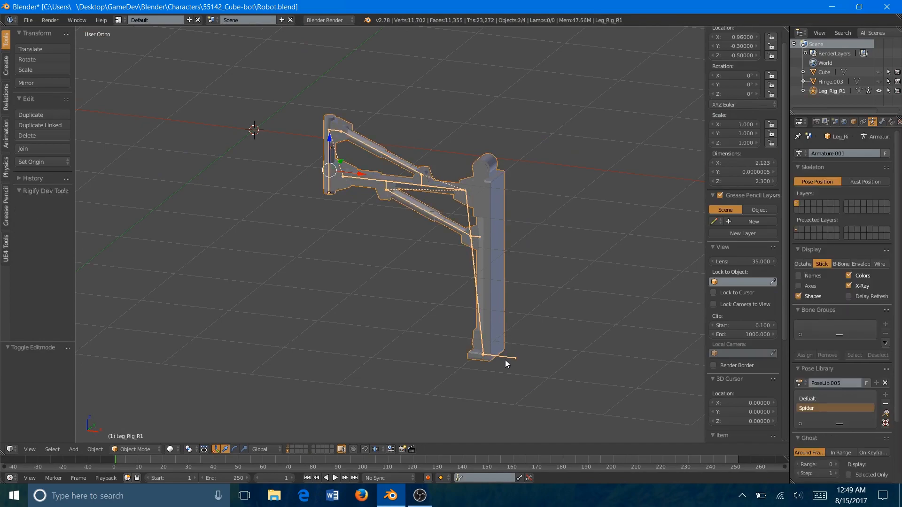
key("KP_7")
middle_click_drag(497, 255, 546, 360, "shift")
key("shift+d")
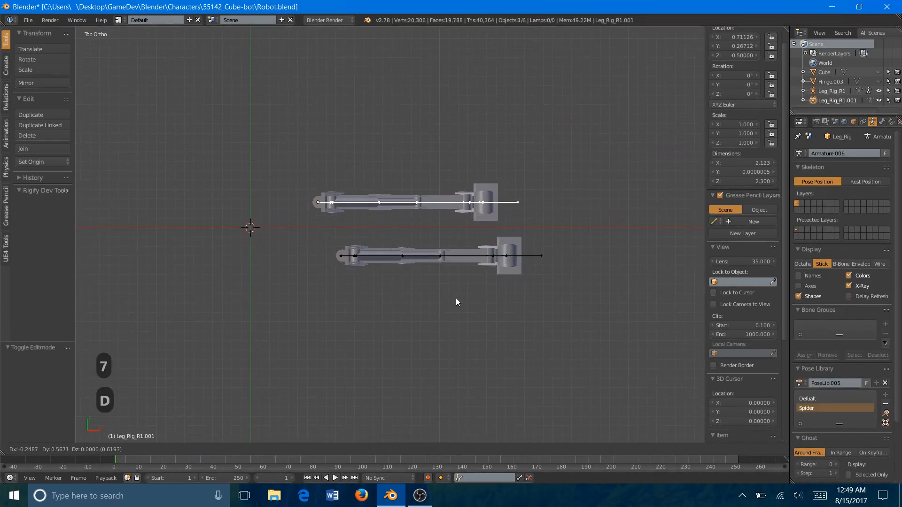
key("Escape")
type("gy.3")
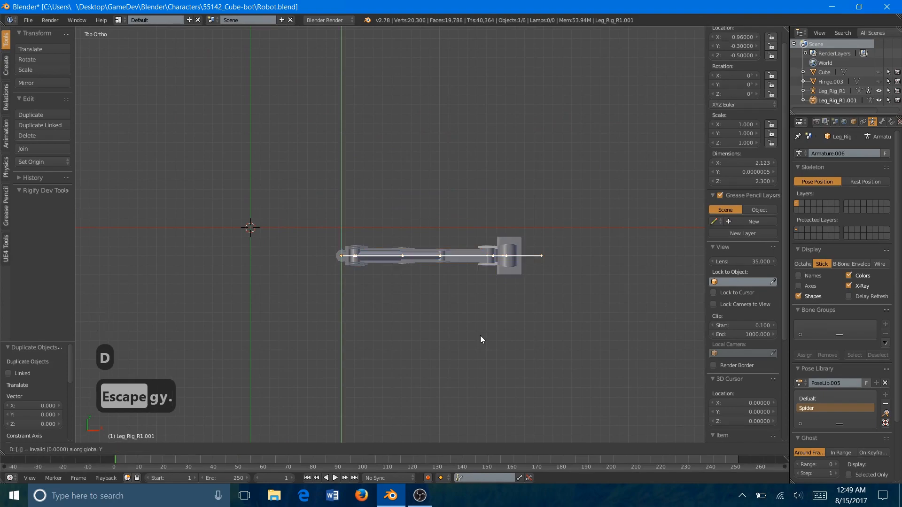
key("Return")
Duplicate the second leg and its armature, offsetting the new copy 0.3 along Y.
key("shift+d")
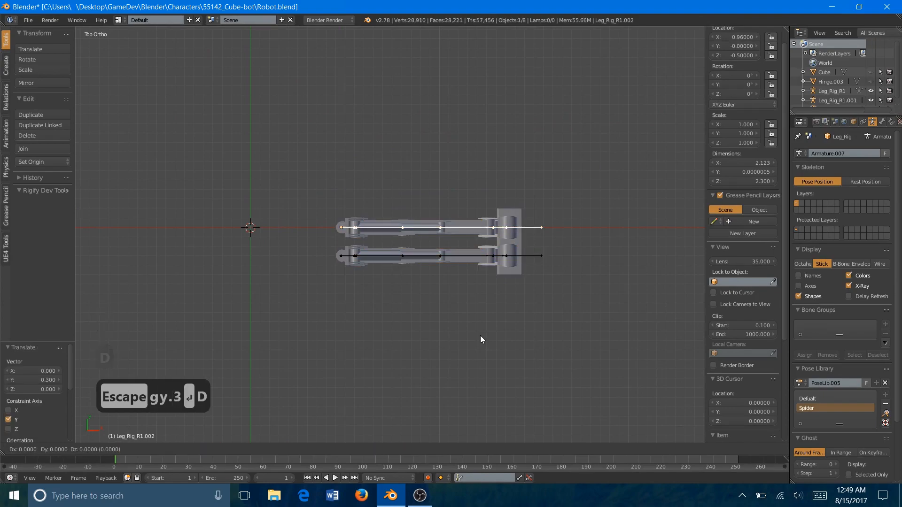
type("y.3")
key("Return")
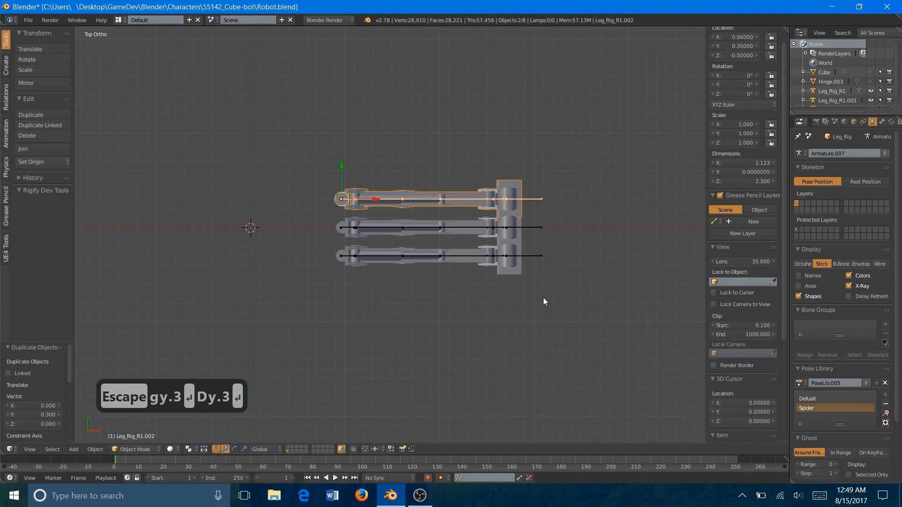
Select all three legs with their armatures and set the pivot point to the 3D cursor.
scroll(539, 302, "up", 1)
key("a")
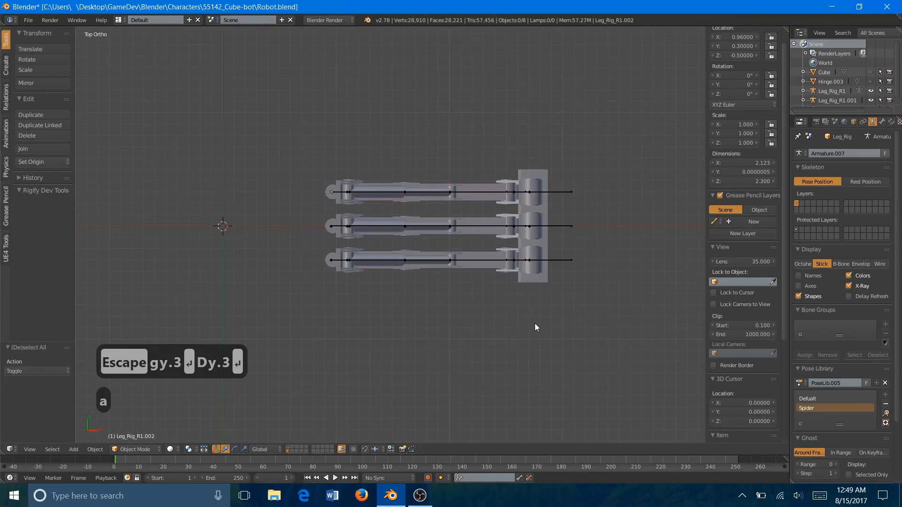
key("a")
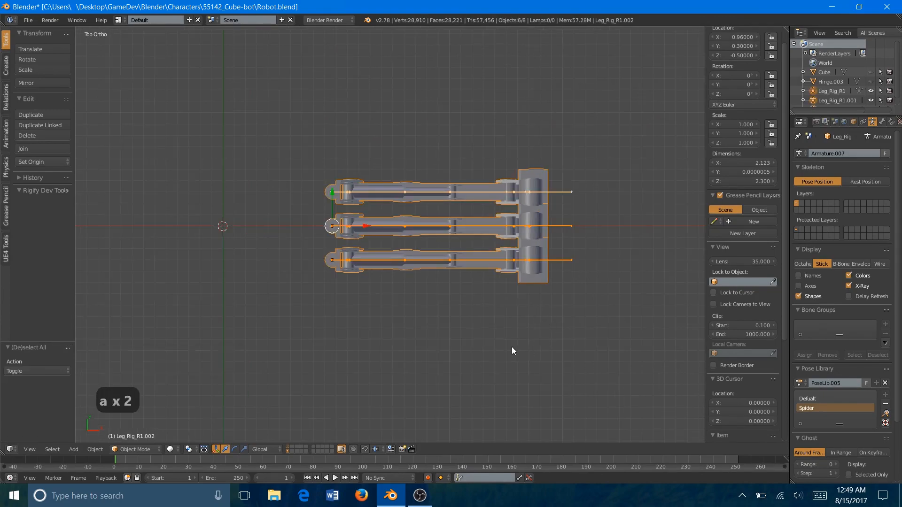
key("period")
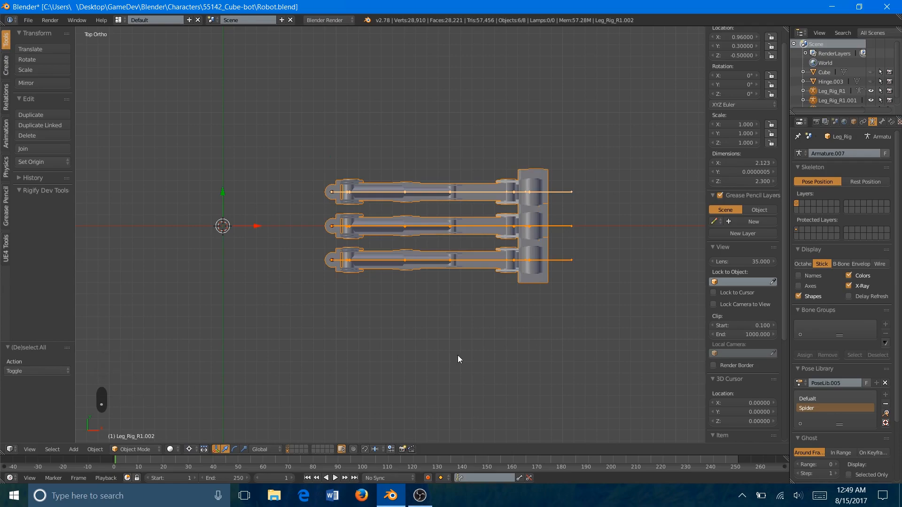
Duplicate the three legs in place and mirror the copies across the cursor by scaling X by -1.
key("shift+d")
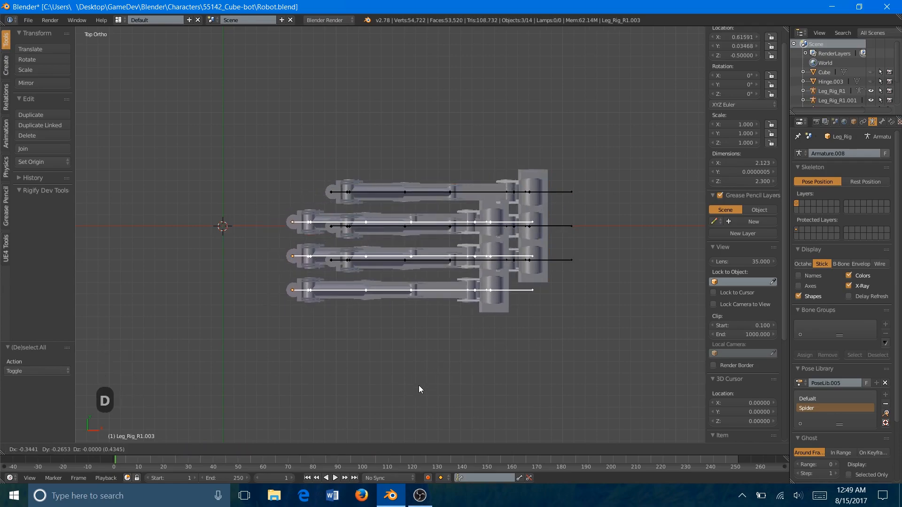
key("Escape")
key("s")
key("x")
key("minus")
key("1")
key("Return")
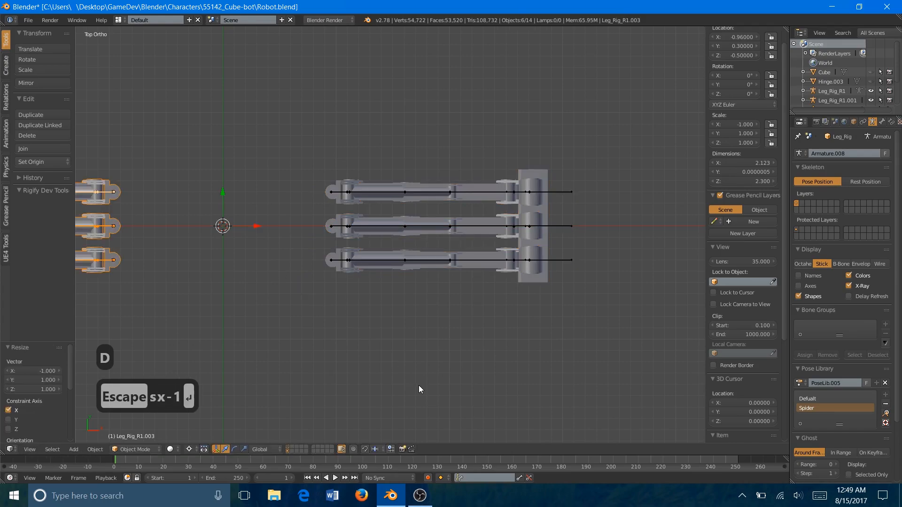
Apply rotation and scale to the outer armatures of the mirrored legs.
middle_click_drag(315, 336, 367, 307)
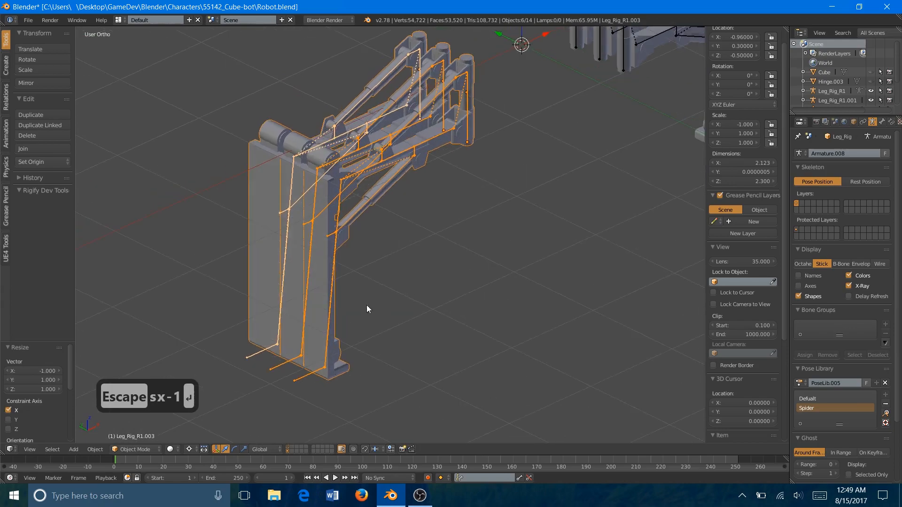
right_click(303, 380)
key("ctrl+a")
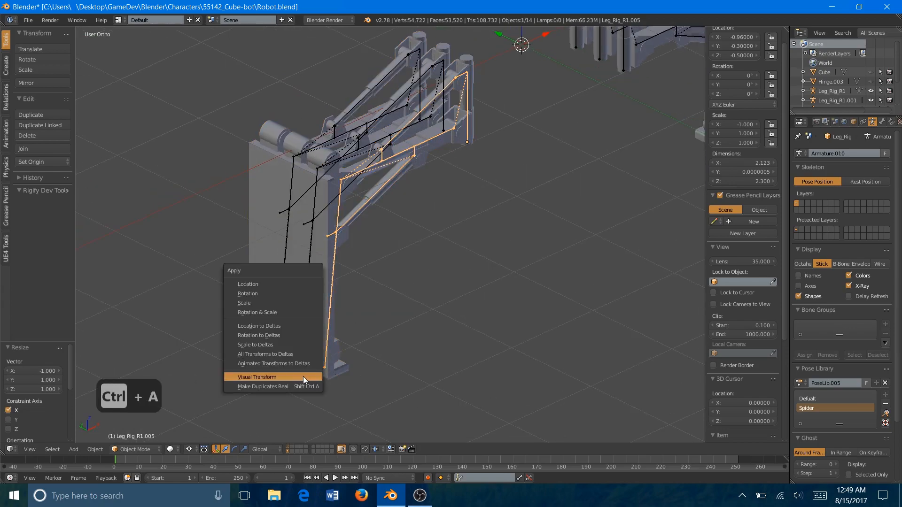
left_click(300, 376)
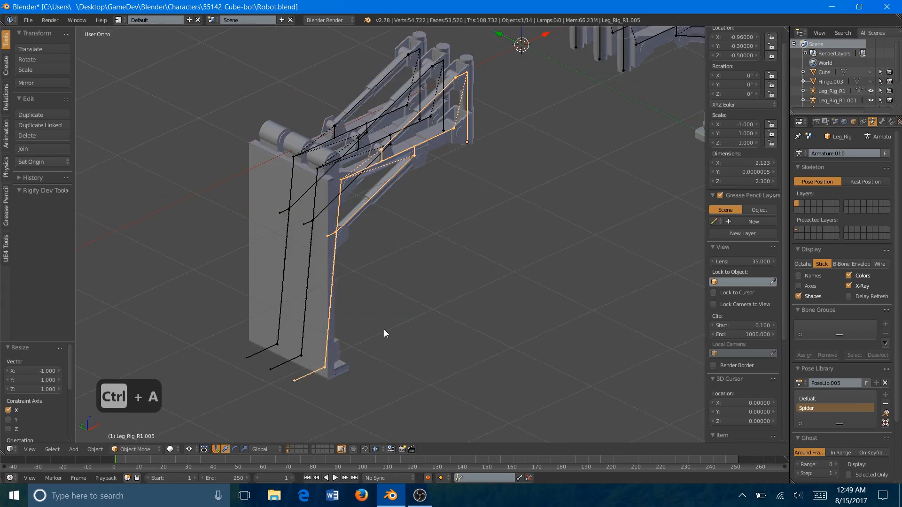
key("ctrl+a")
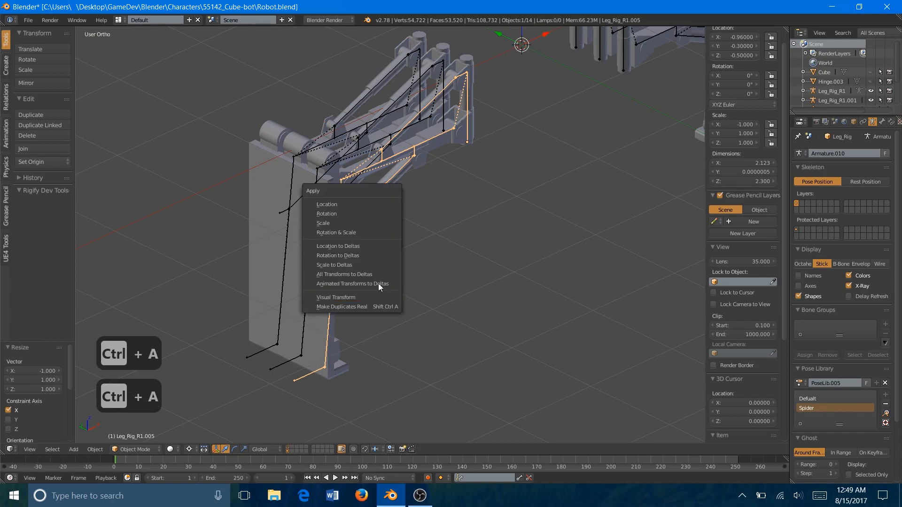
left_click(365, 231)
right_click(281, 364)
key("ctrl+a")
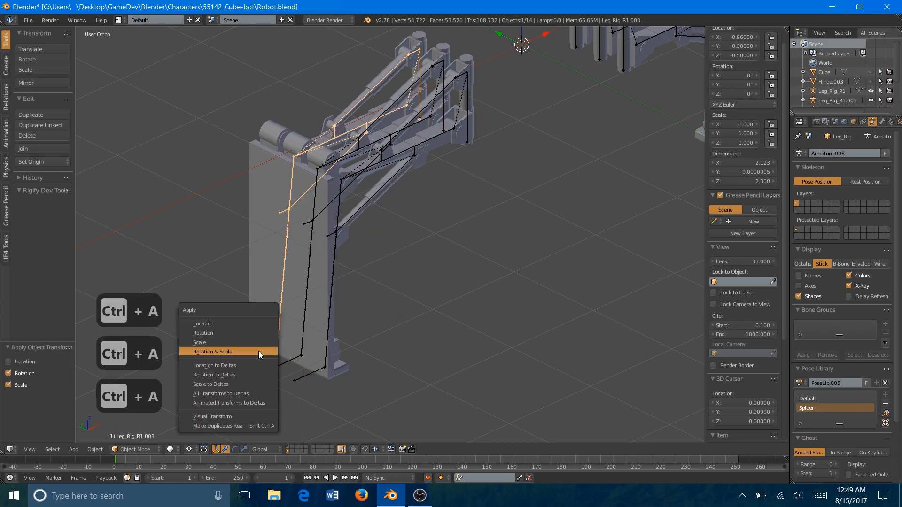
left_click(258, 351)
Apply rotation and scale to the armatures of the original-side legs.
middle_click_drag(303, 357, 256, 357)
right_click(574, 326)
key("ctrl+a")
left_click(574, 326)
right_click(577, 312)
key("ctrl+a")
left_click(577, 310)
right_click(572, 300)
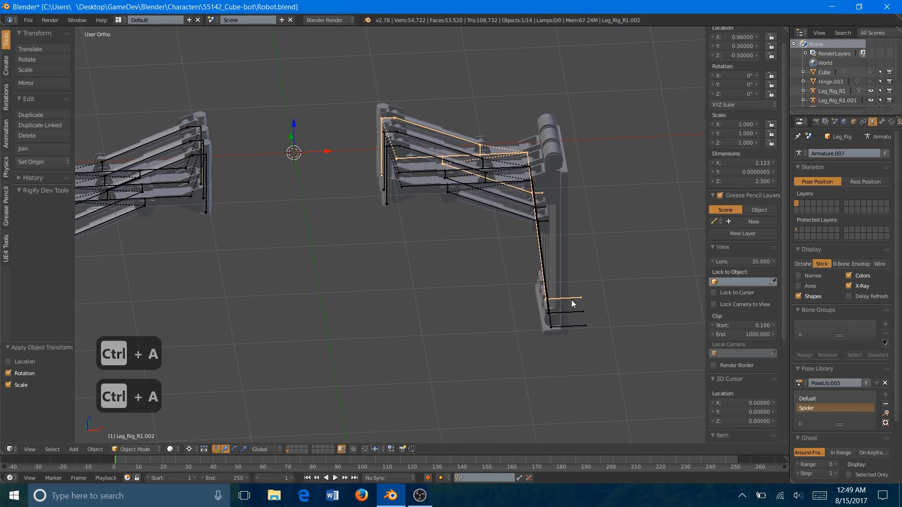
Apply rotation and scale to the three original-side leg meshes.
middle_click_drag(565, 284, 363, 312)
right_click(514, 353)
key("ctrl+a")
left_click(514, 352)
right_click(545, 332)
key("ctrl+a")
right_click(562, 323)
key("ctrl+a")
left_click(562, 322)
Apply rotation and scale to the three mirrored leg meshes.
right_click(319, 331)
key("ctrl+a")
left_click(319, 330)
right_click(299, 312)
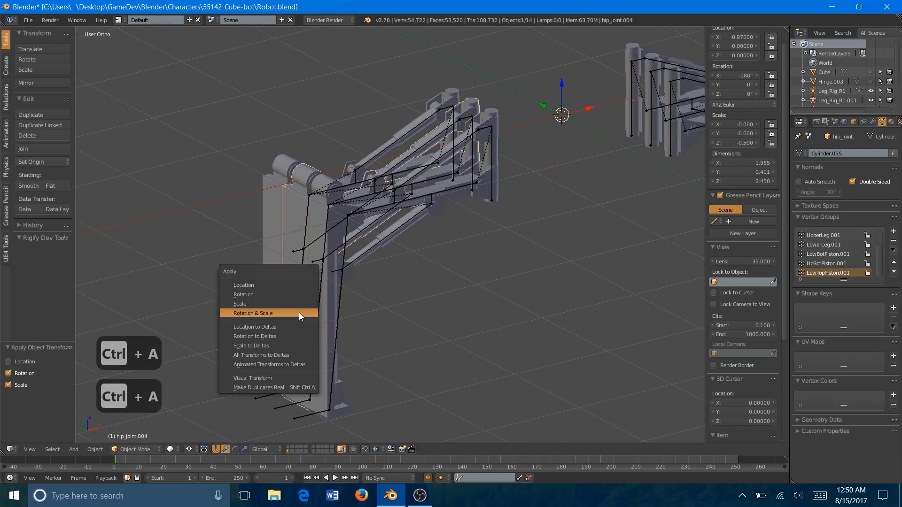
left_click(299, 312)
key("ctrl+a")
left_click(273, 300)
Clear the parent of each original-side leg mesh and its armature, keeping the transformation.
middle_click_drag(273, 301, 472, 284)
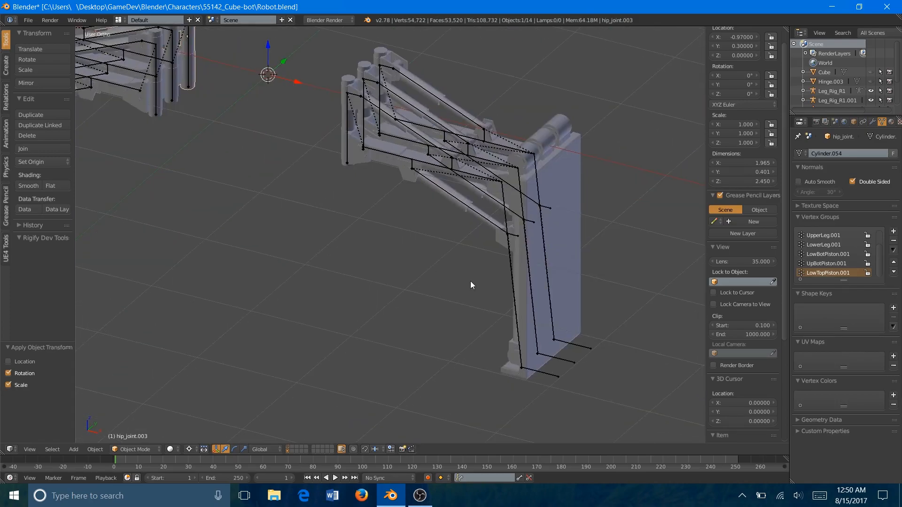
right_click(523, 356)
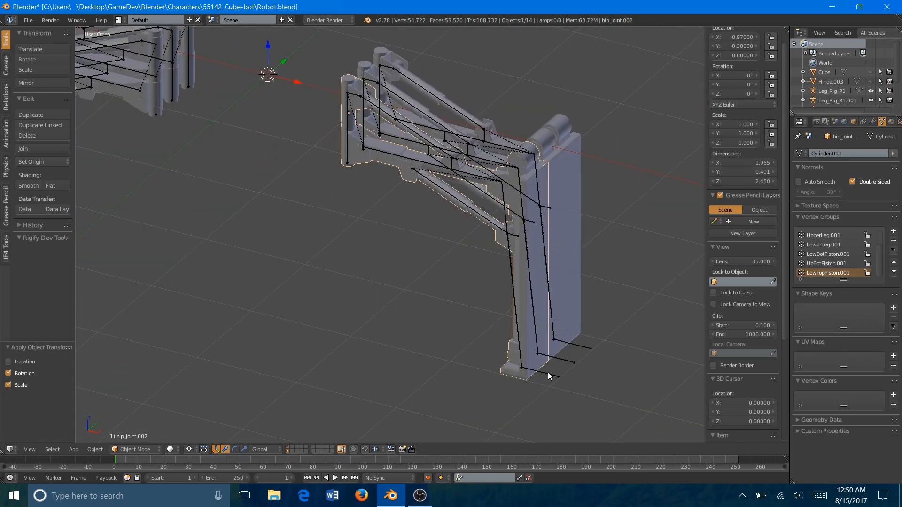
right_click(548, 373, "shift")
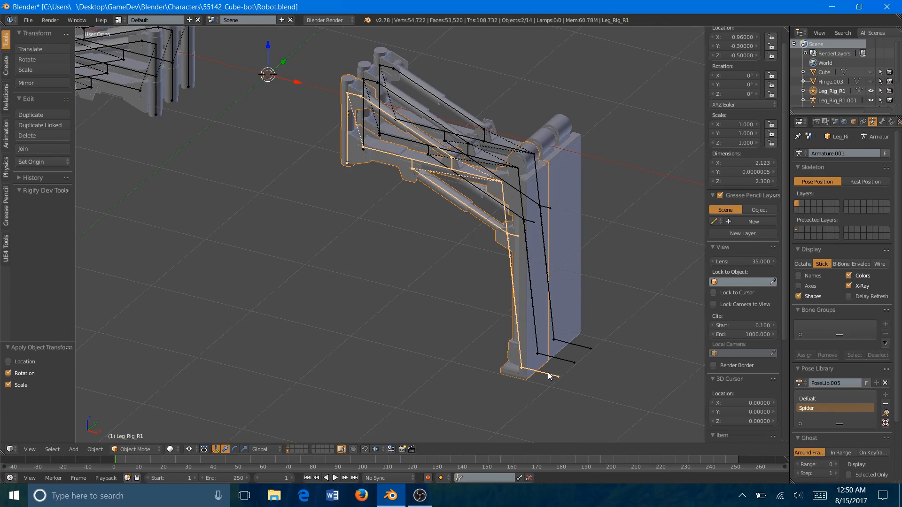
key("alt+p")
left_click(534, 382)
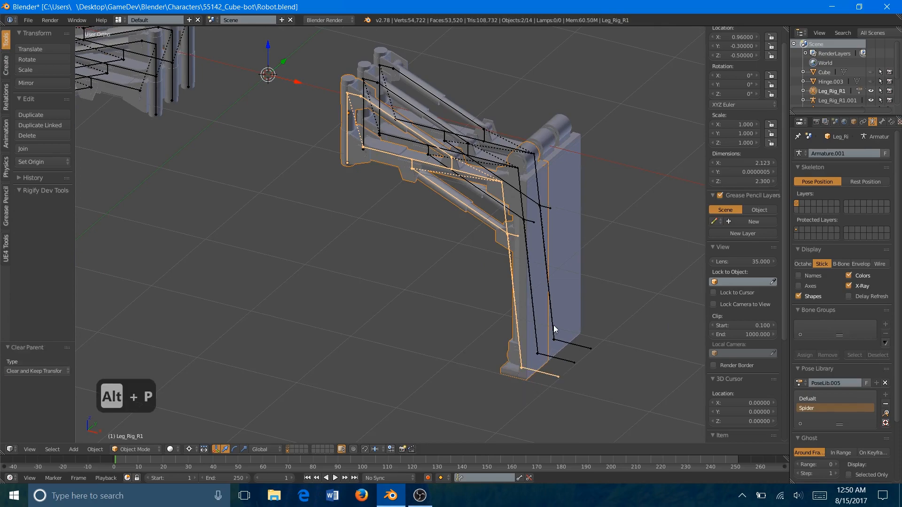
right_click(552, 334)
right_click(558, 360, "shift")
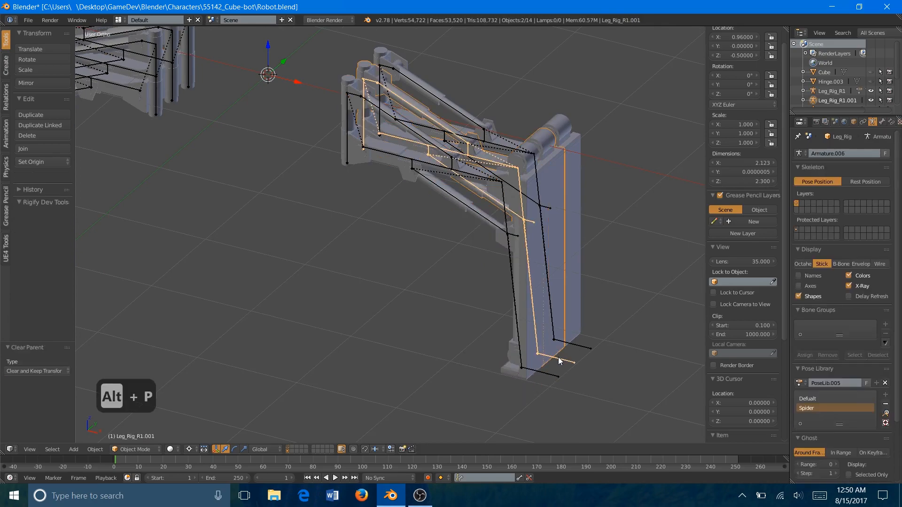
key("alt+p")
left_click(558, 356)
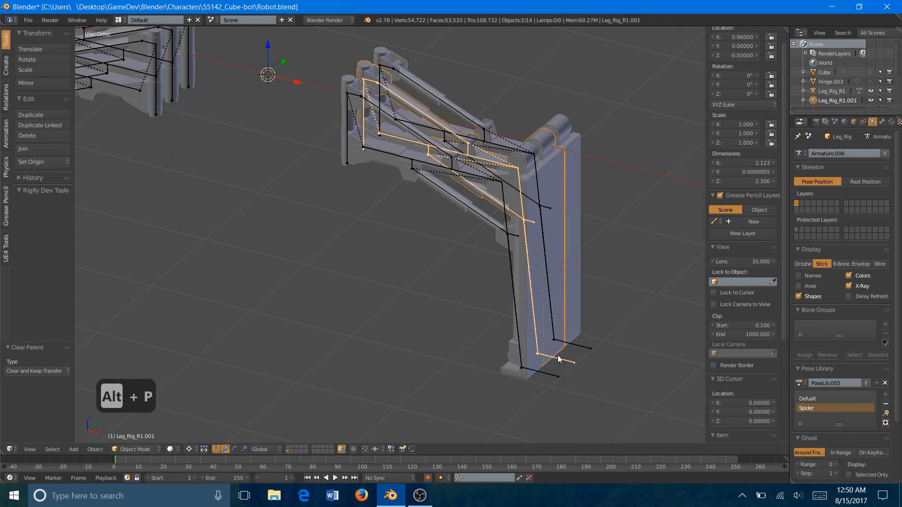
right_click(579, 343)
right_click(579, 343, "shift")
key("alt+p")
left_click(579, 343)
Clear the parent of each mirrored leg mesh and its armature, keeping the transformation.
middle_click_drag(579, 343, 233, 333)
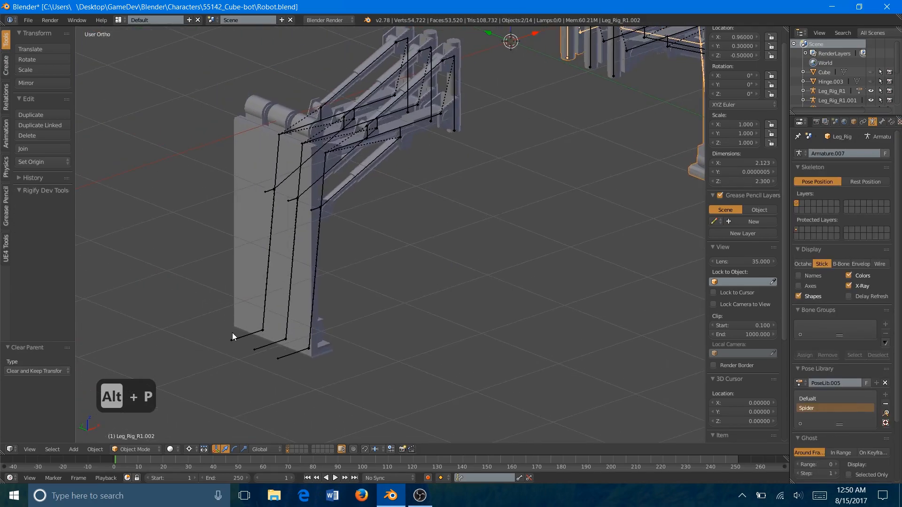
right_click(292, 354)
right_click(276, 336)
right_click(261, 348, "shift")
key("alt+p")
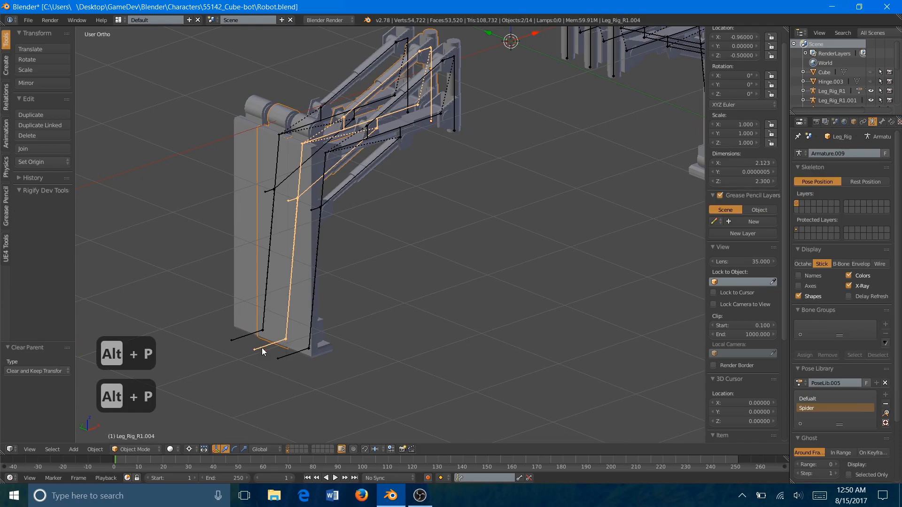
left_click(262, 348)
right_click(241, 316)
right_click(237, 338, "shift")
key("alt+p")
left_click(237, 336)
Check the names of the foot IK bones in the middle and front original-side leg armatures.
middle_click_drag(236, 336, 481, 323)
right_click(491, 315)
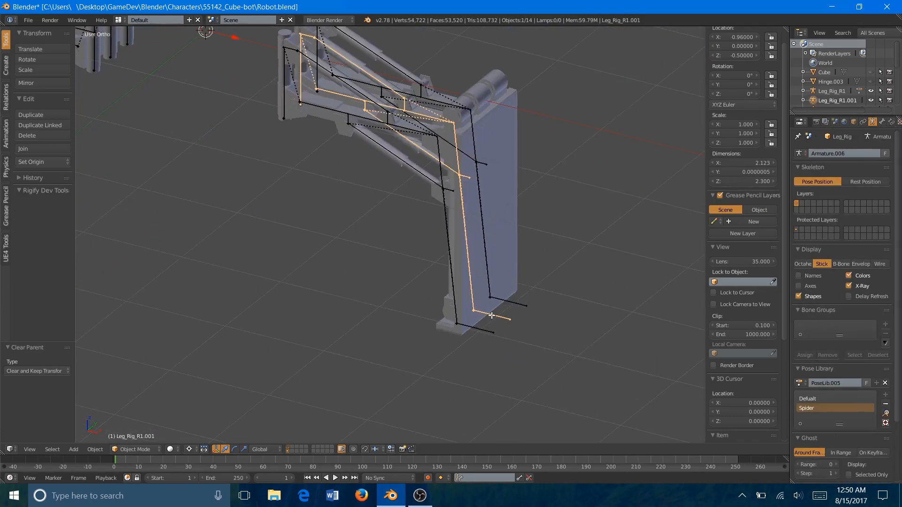
key("Tab")
right_click(492, 315)
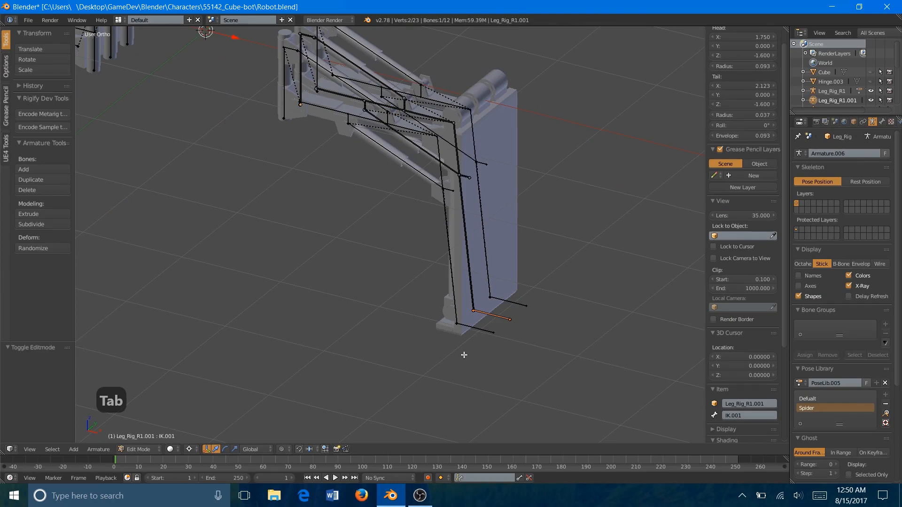
key("Tab")
right_click(478, 327)
key("Tab")
key("Tab")
key("Tab")
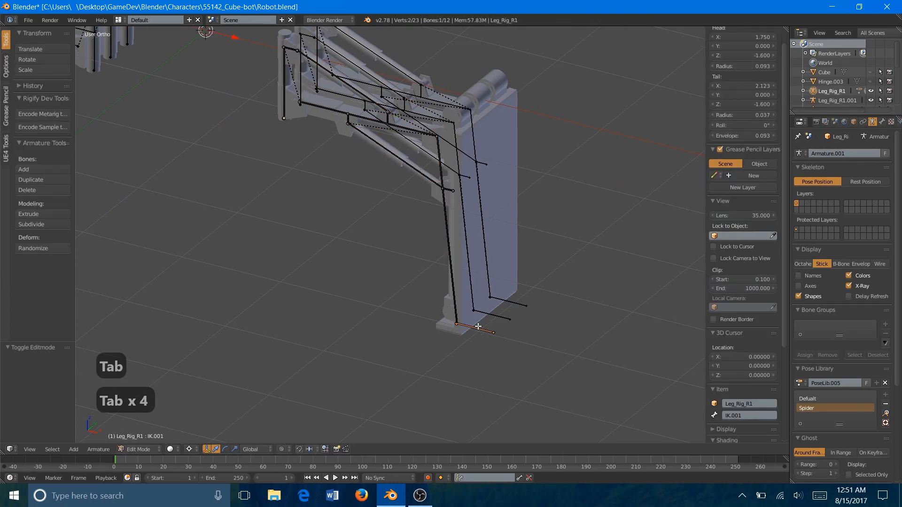
key("Tab")
Join the middle original-side leg armature into the front one, Leg_Rig_R1, and inspect its foot IK bones.
right_click(501, 319)
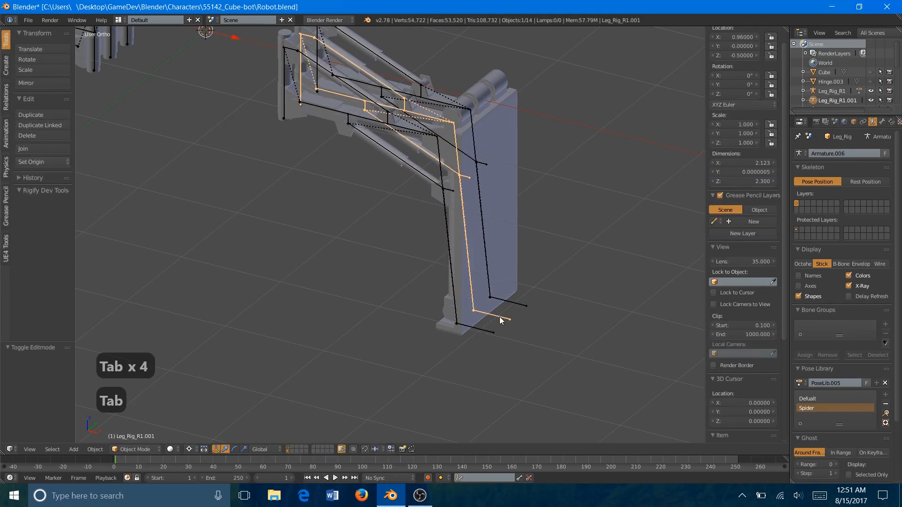
right_click(487, 331, "shift")
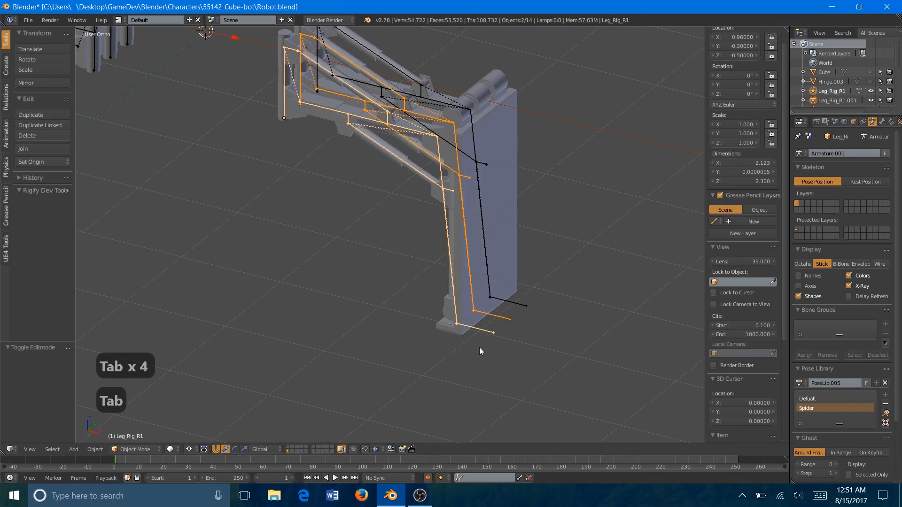
key("ctrl+j")
key("Tab")
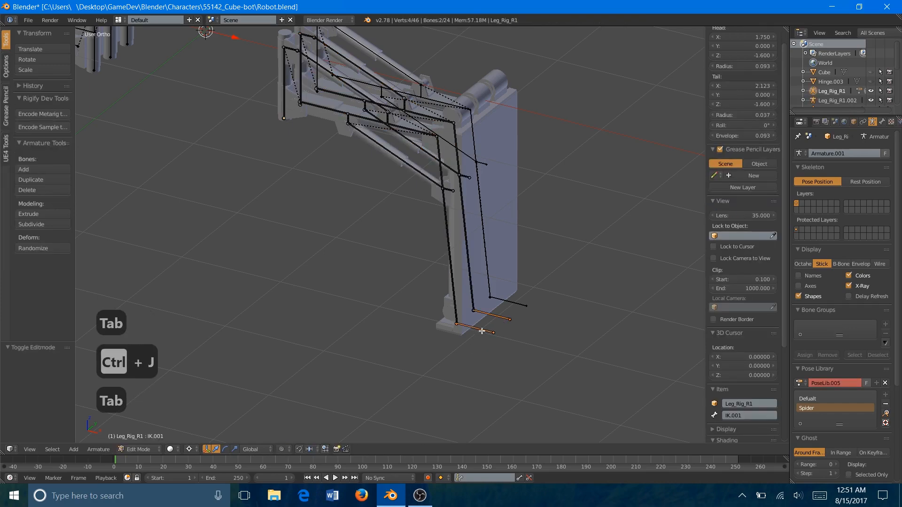
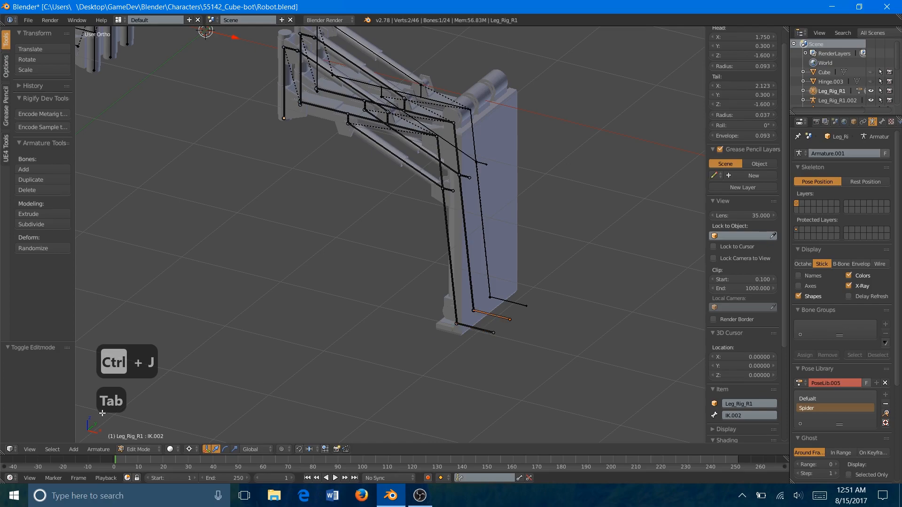
key("Tab")
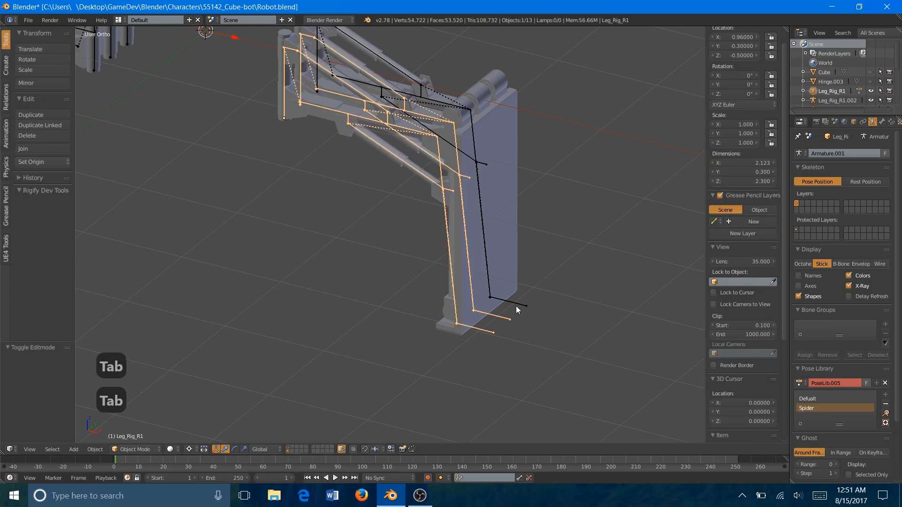
Join the rear original-side leg armature into Leg_Rig_R1.
right_click(516, 308)
right_click(500, 333, "shift")
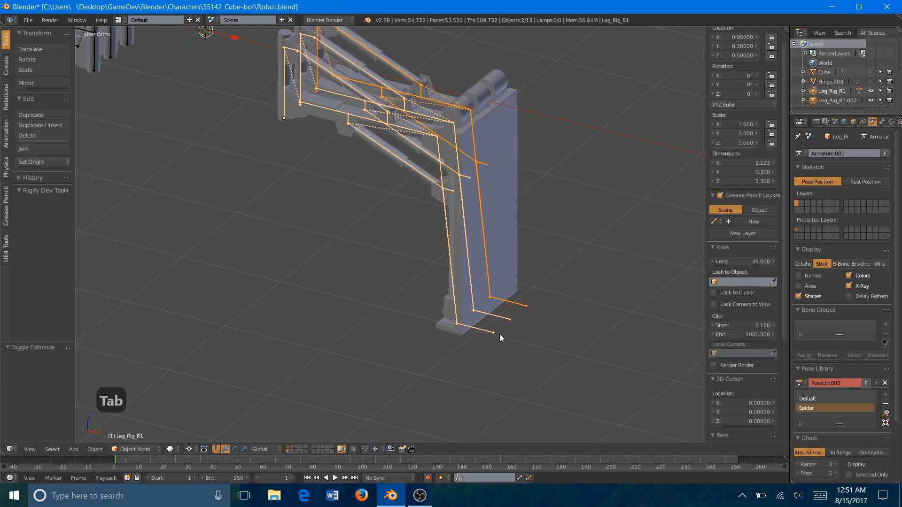
key("ctrl+j")
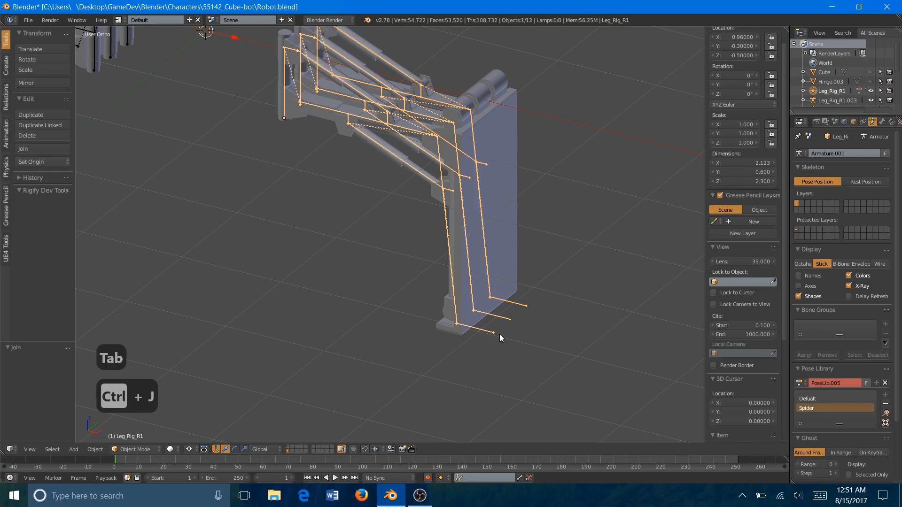
Join the front mirrored leg armature into Leg_Rig_R1 on the original side.
middle_click_drag(357, 269, 311, 292)
scroll(330, 283, "down", 4)
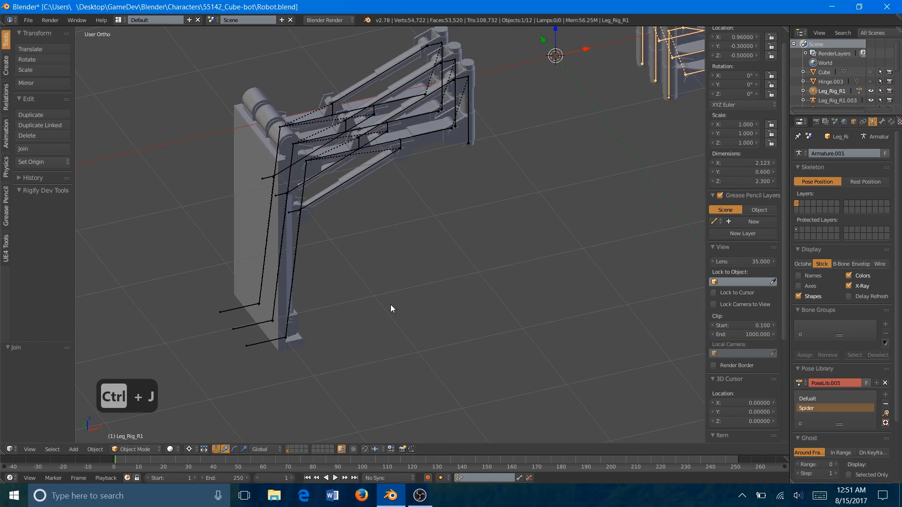
right_click(308, 297)
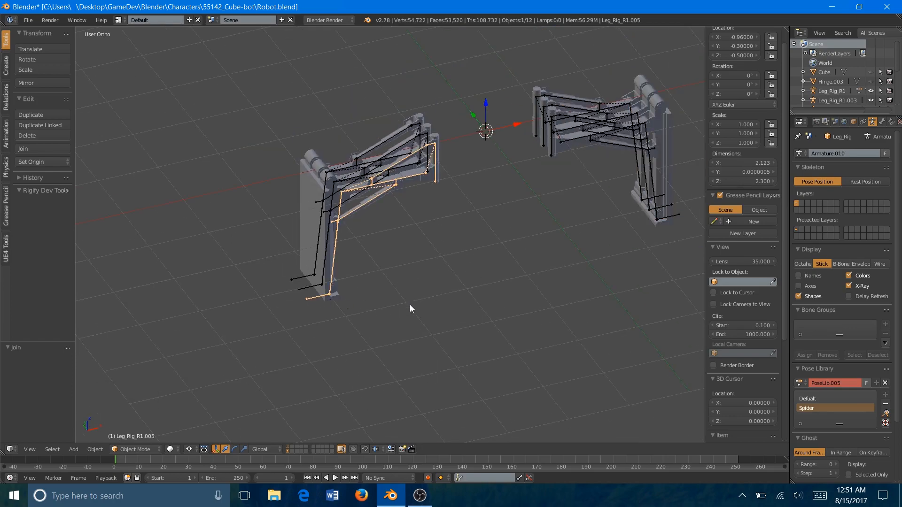
right_click(675, 216, "shift")
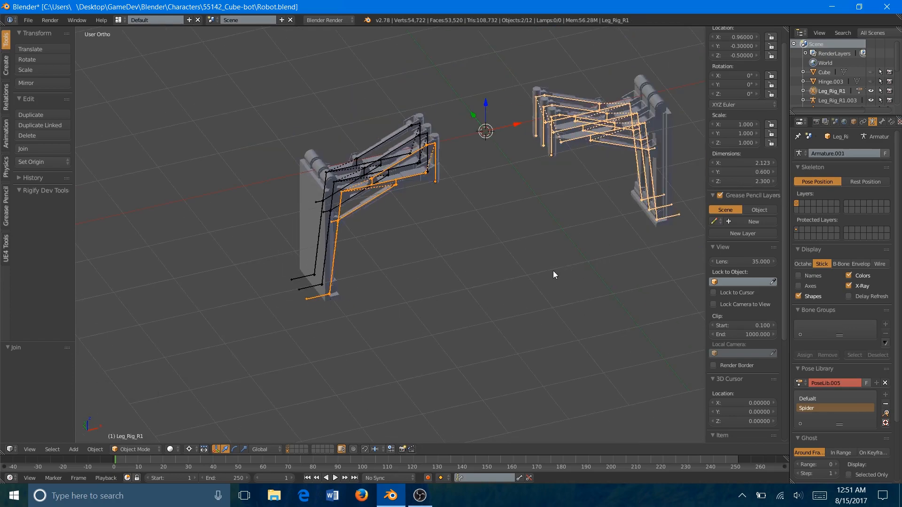
key("ctrl+j")
Join the middle mirrored leg armature into the combined Leg_Rig_R1 armature.
scroll(416, 304, "up", 6)
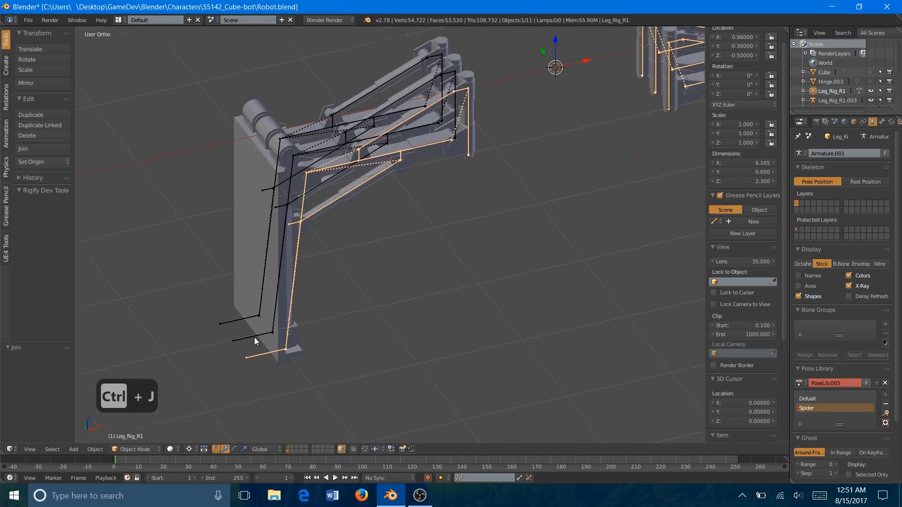
right_click(283, 313, "shift")
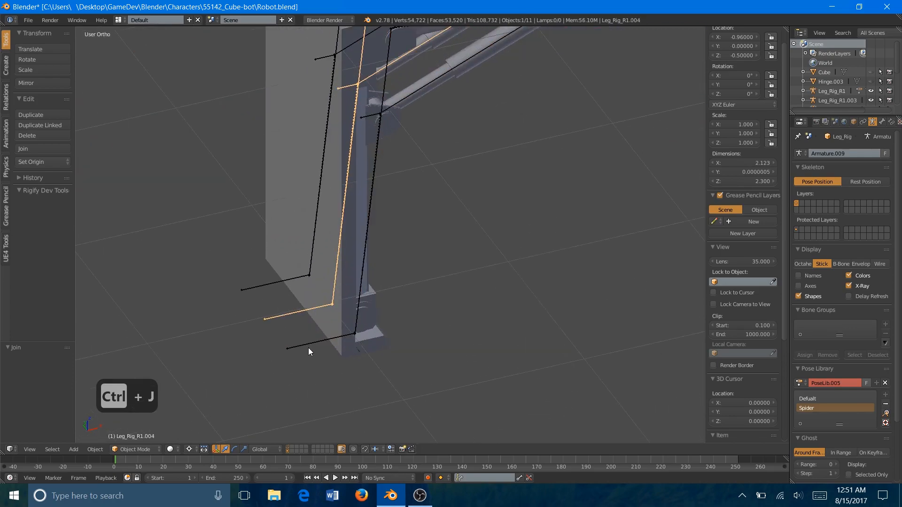
right_click(306, 346, "shift")
key("ctrl+j")
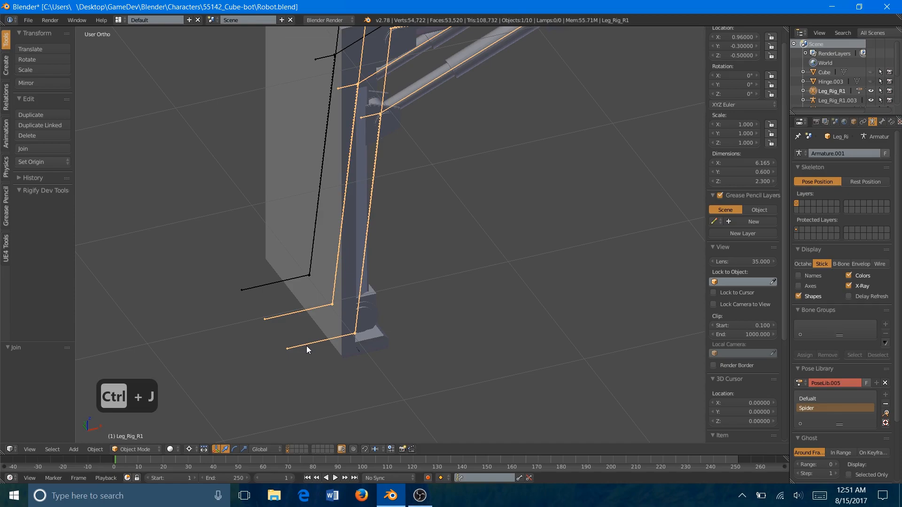
Join the rear mirrored leg armature into the combined Leg_Rig_R1 armature.
right_click(270, 286)
right_click(280, 313, "shift")
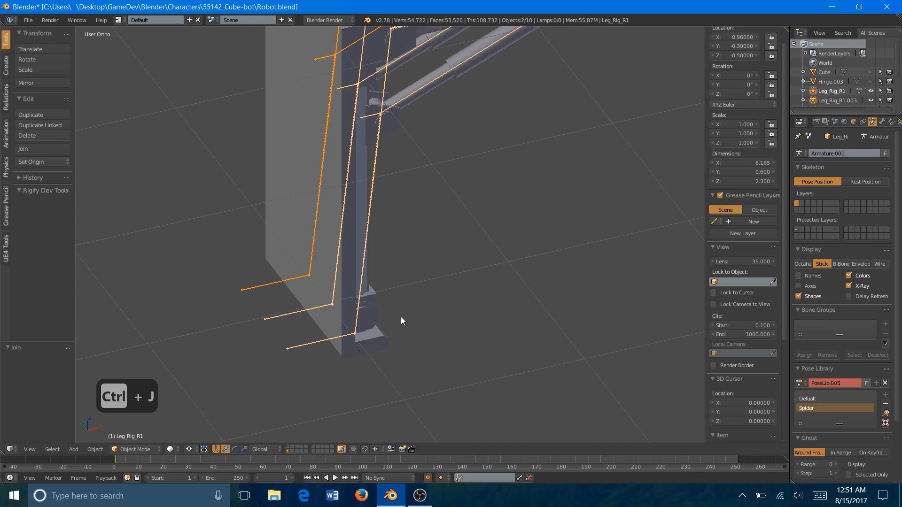
key("ctrl+j")
Rename the shaft vertex group of the middle original-side leg mesh, hip_joint.000, as Shaft.002.
scroll(401, 321, "down", 2)
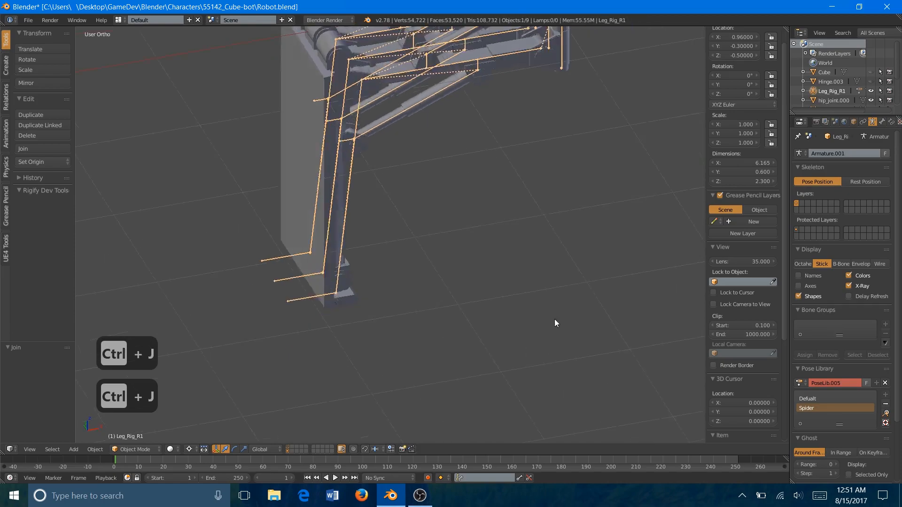
middle_click_drag(554, 323, 359, 244, "shift")
middle_click_drag(653, 259, 435, 238)
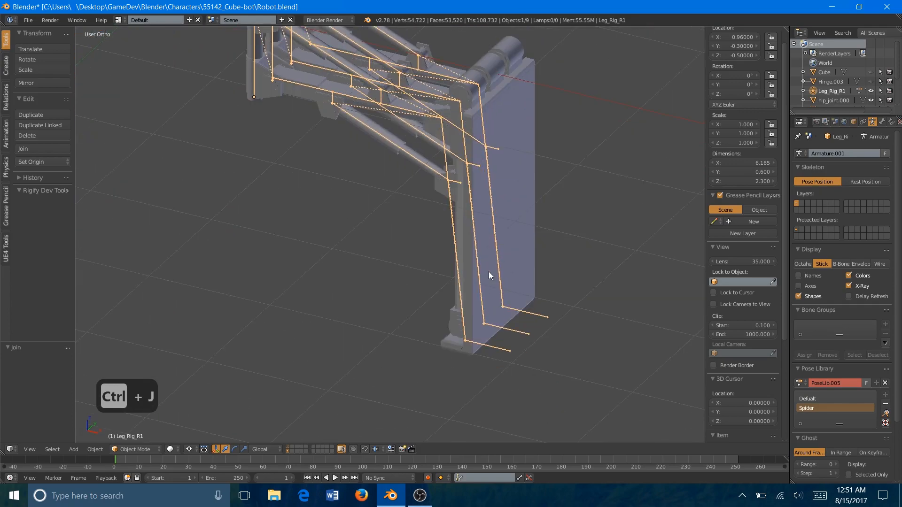
right_click(487, 272)
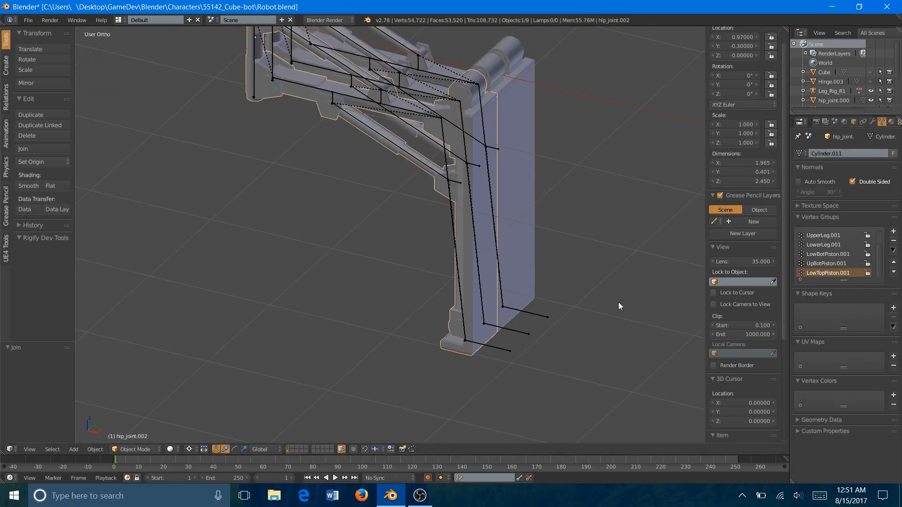
right_click(504, 270)
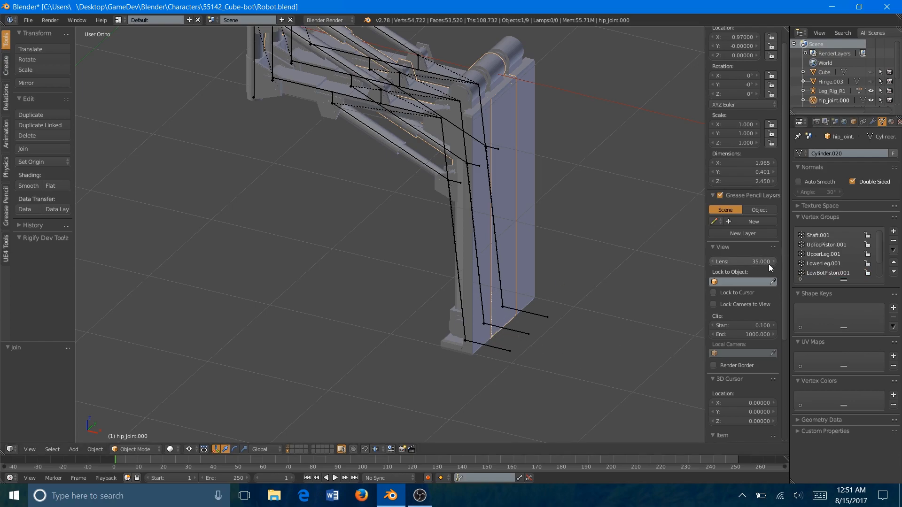
double_click(830, 235)
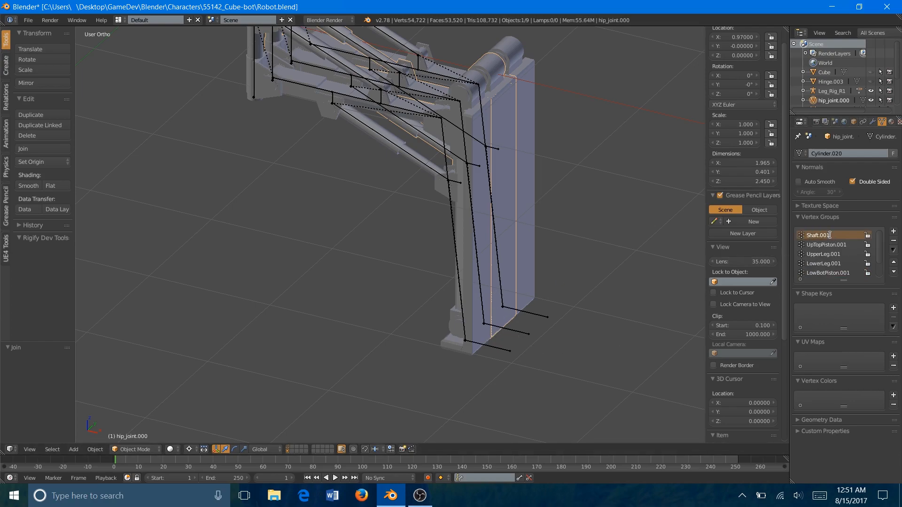
key("BackSpace")
type("2")
key("Return")
Rename the upper top piston vertex group of hip_joint.000 as UpTopPiston.002.
left_click(854, 246)
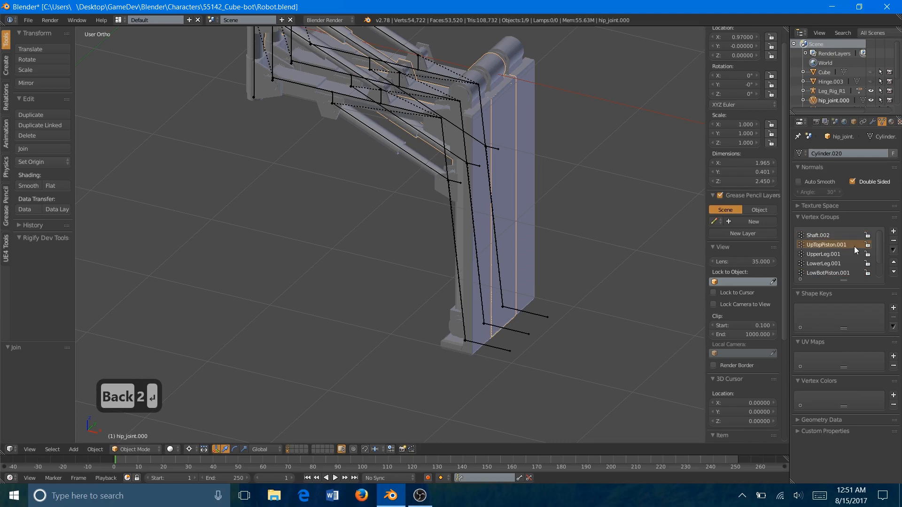
double_click(854, 246)
key("BackSpace")
type("2")
key("Return")
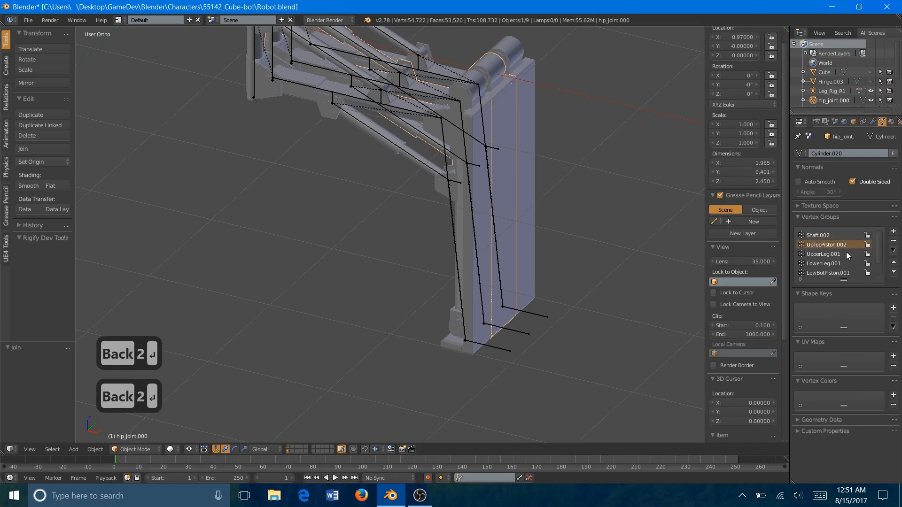
Rename the upper and lower leg vertex groups of hip_joint.000 as UpperLeg.002 and LowerLeg.002.
double_click(848, 254)
key("BackSpace")
type("2")
key("Return")
double_click(850, 265)
key("BackSpace")
type("2")
key("Return")
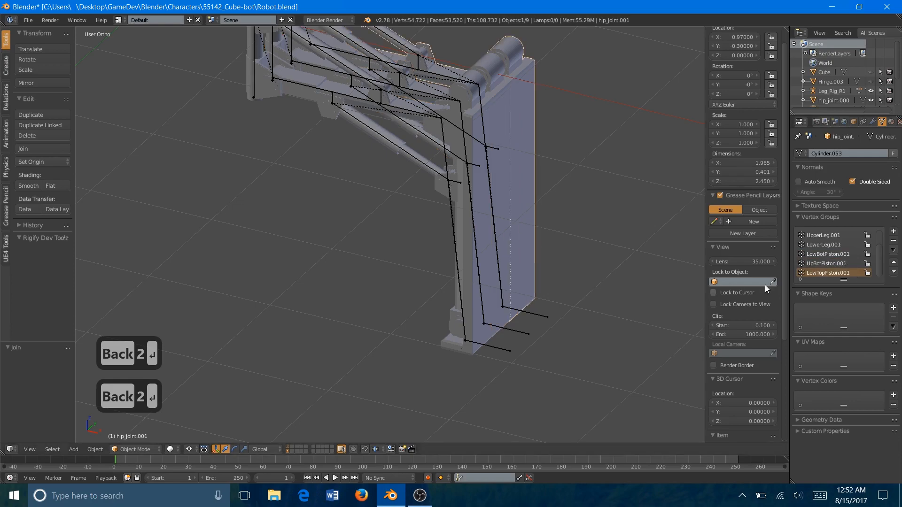
Change the suffix of the vertex groups to .003 on the rear original-side leg mesh, hip_joint.001.
double_click(841, 235)
key("BackSpace")
type("3")
key("Return")
double_click(846, 245)
key("BackSpace")
type("3")
key("Return")
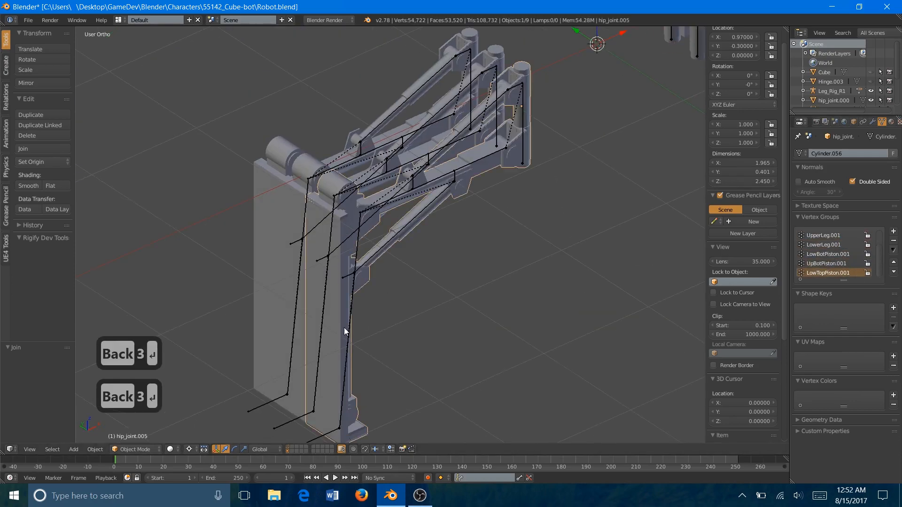
Rename the front mirrored leg mesh's first vertex groups as Shaft.004, UpTopPiston.004 and UpperLeg.004.
key("BackSpace")
type("4")
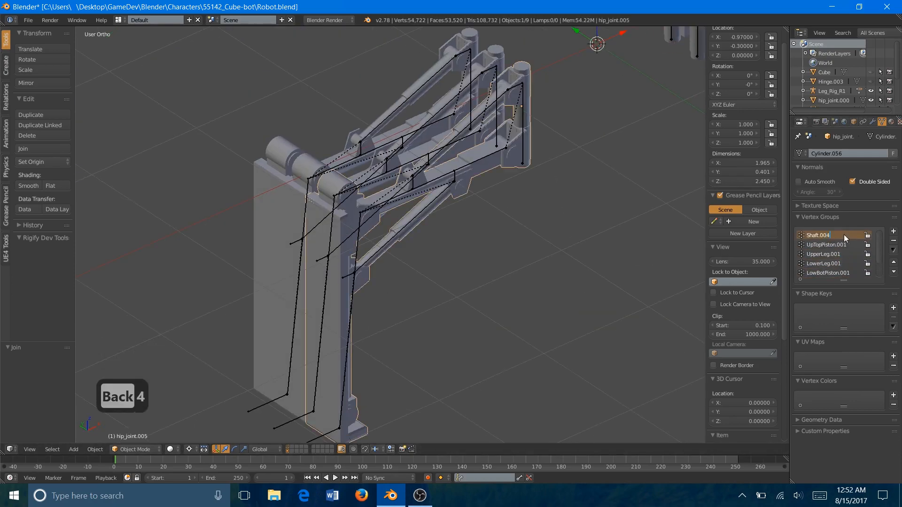
key("Return")
double_click(845, 245)
key("BackSpace")
type("4")
key("Return")
double_click(845, 254)
key("BackSpace")
type("4")
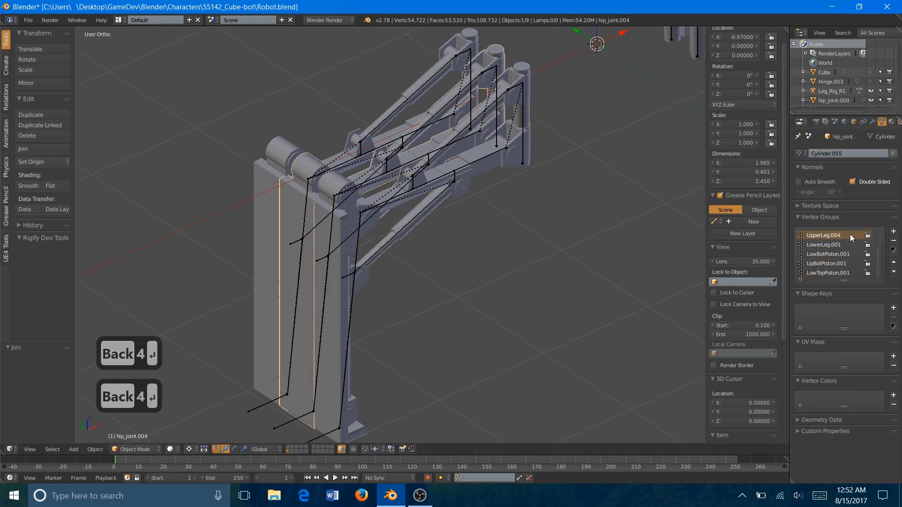
Rename the lower bottom piston vertex group of the middle mirrored leg mesh, hip_joint.004, as LowBotPiston.005.
double_click(844, 254)
key("BackSpace")
type("5")
key("Return")
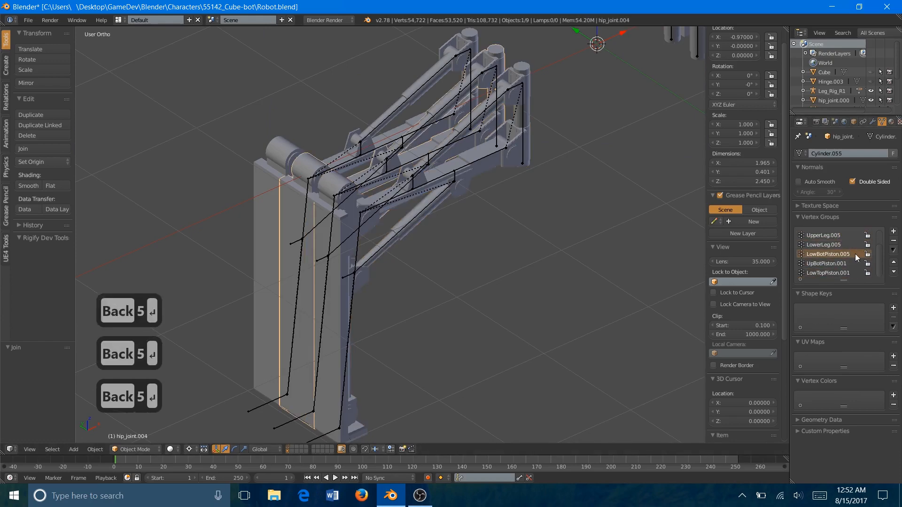
Undo the last change and rename the middle mirrored leg mesh's lower top piston vertex group as LowTopPiston.005.
key("ctrl+z")
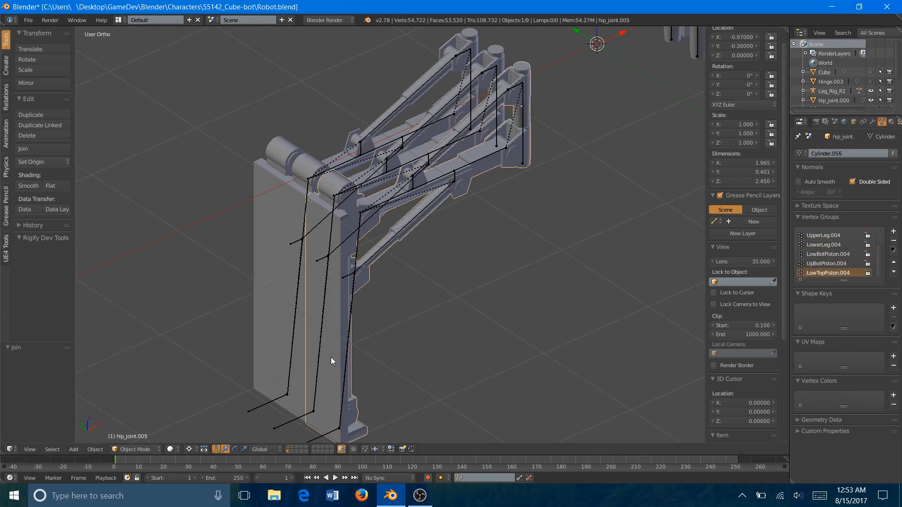
right_click(331, 357)
double_click(815, 273)
type("LowTo")
type("5")
key("Return")
right_click(332, 360)
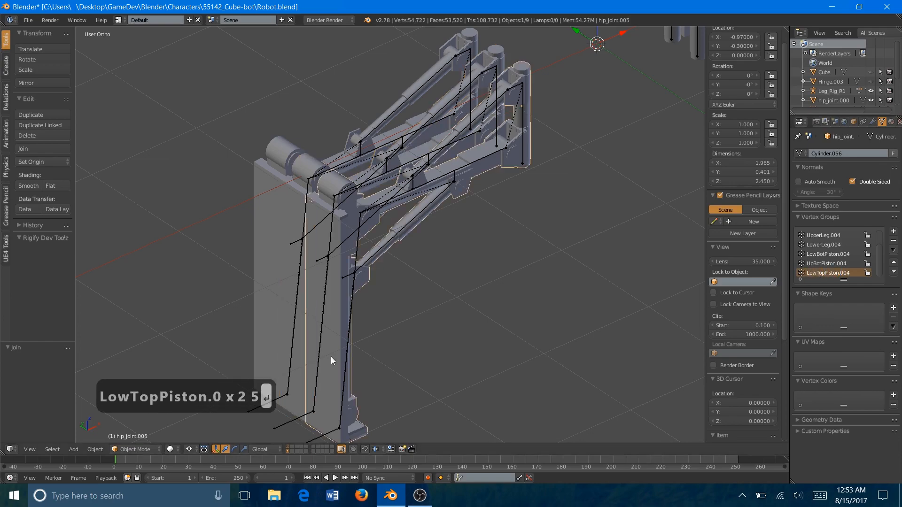
Rename the shaft vertex group of the middle mirrored leg mesh as Shaft.005.
right_click(299, 348)
scroll(834, 254, "up", 2)
double_click(833, 235)
key("BackSpace")
type("5")
Rename the first two vertex groups of the rear mirrored leg mesh, hip_joint.003, as Shaft.006 and UpTopPiston.006.
right_click(281, 293)
double_click(838, 236)
key("BackSpace")
type("6")
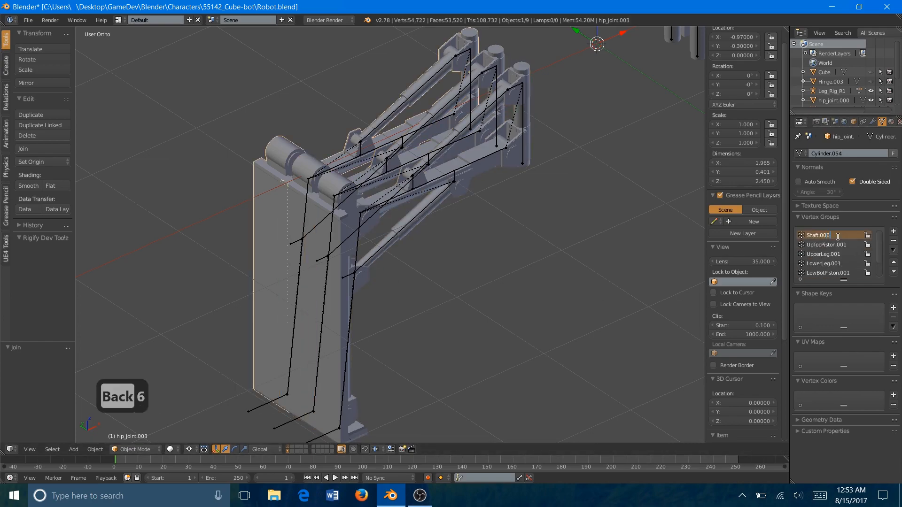
key("Return")
double_click(840, 245)
key("BackSpace")
type("6")
Rename the last two vertex groups of hip_joint.003 as UpBotPiston.006 and LowTopPiston.006.
scroll(854, 273, "down", 3)
double_click(853, 260)
key("BackSpace")
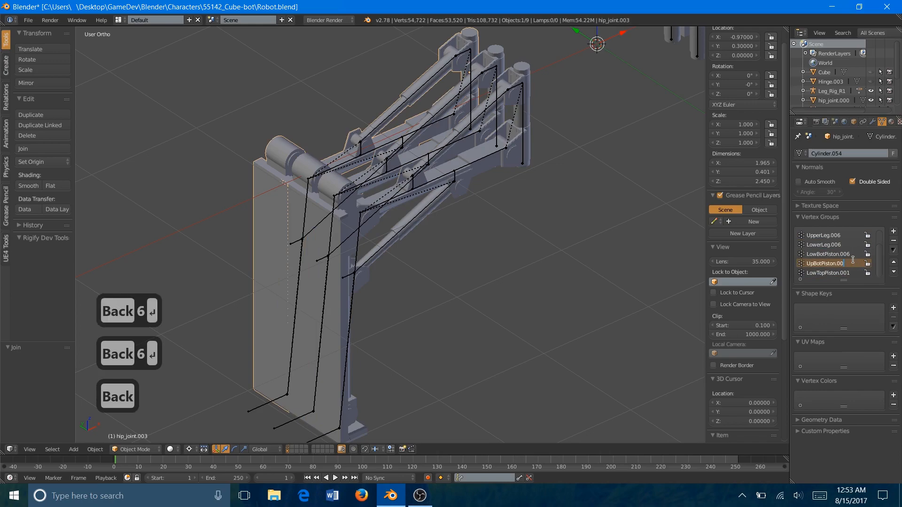
type("6")
key("Return")
double_click(841, 272)
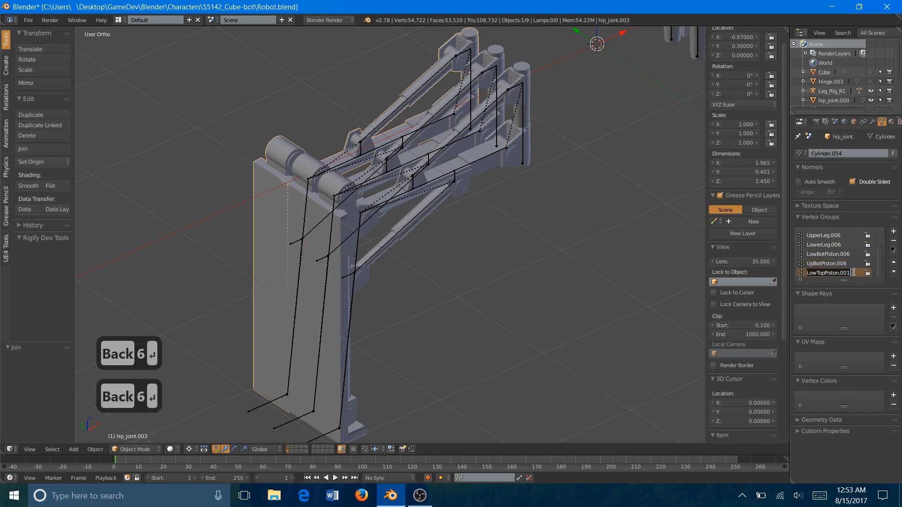
key("BackSpace")
type("6")
key("Return")
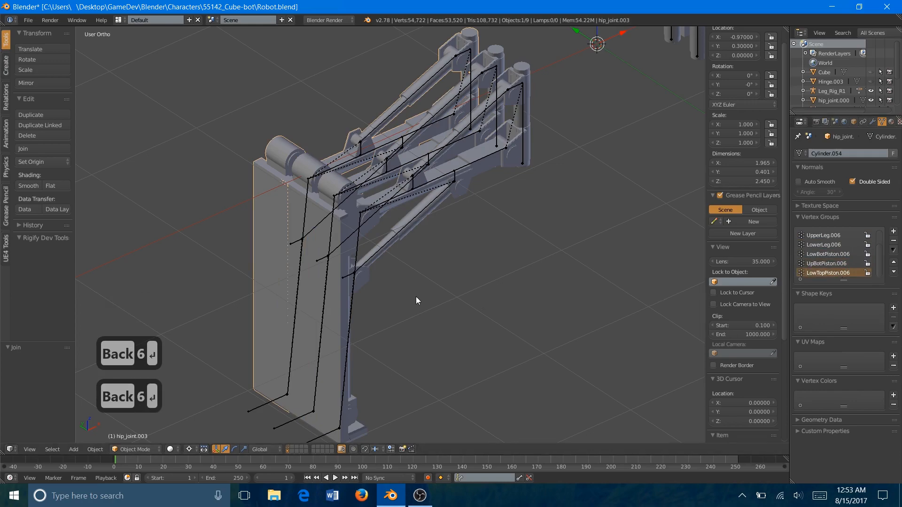
Select the six leg meshes on both sides and join them into one object, with hip_joint.002 as the active mesh.
middle_click_drag(449, 311, 444, 300)
middle_click_drag(449, 247, 341, 264)
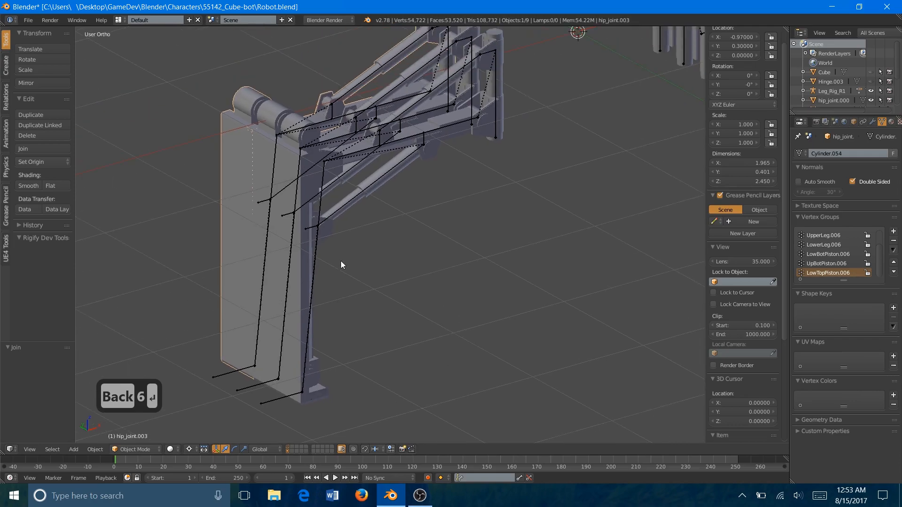
scroll(243, 253, "down", 2)
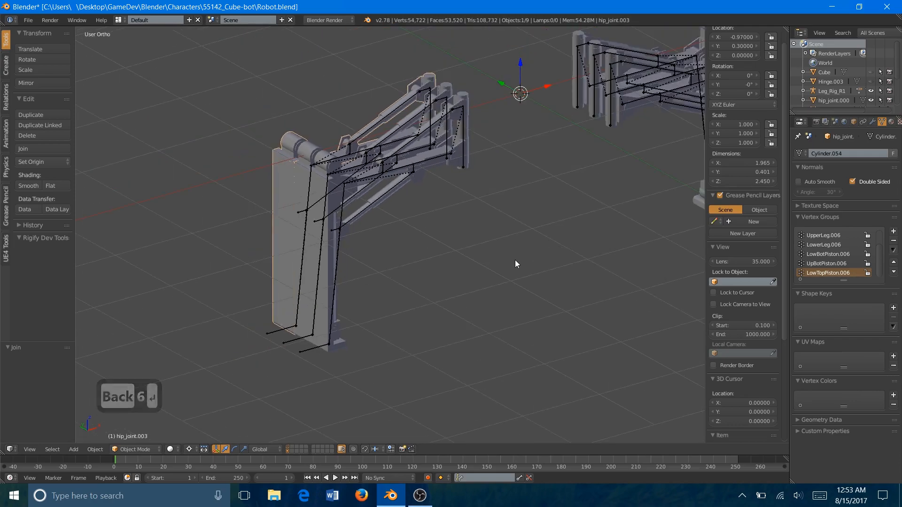
key("a")
key("a")
key("a")
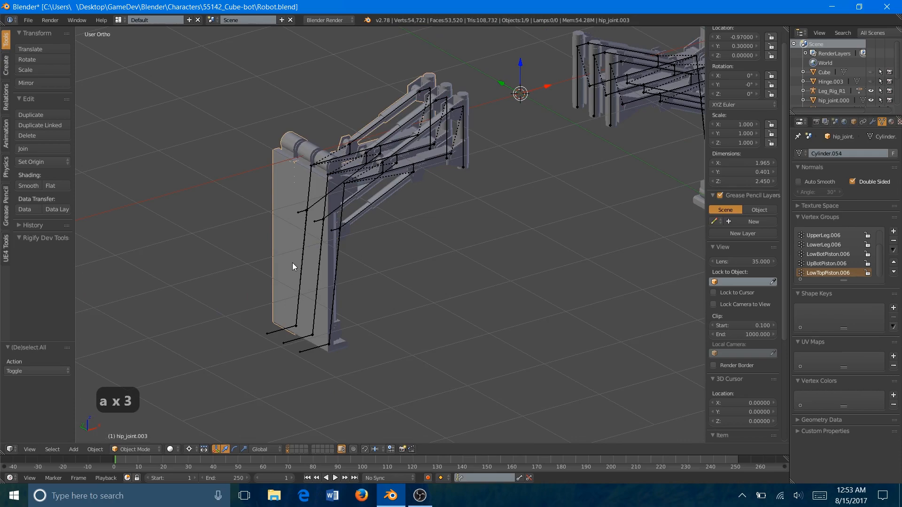
left_click(292, 263, "shift")
left_click(319, 276, "shift")
middle_click_drag(563, 252, 494, 256)
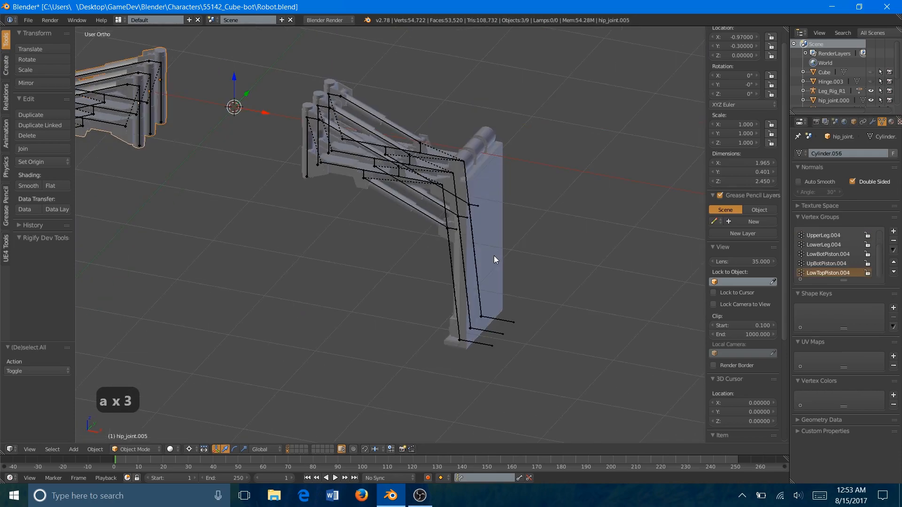
left_click(327, 86, "shift")
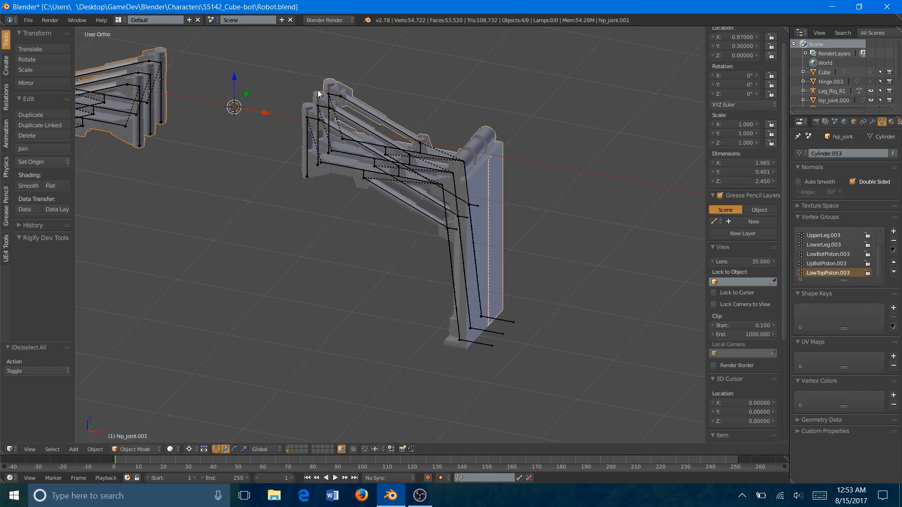
left_click(316, 96, "shift")
left_click(306, 111, "shift")
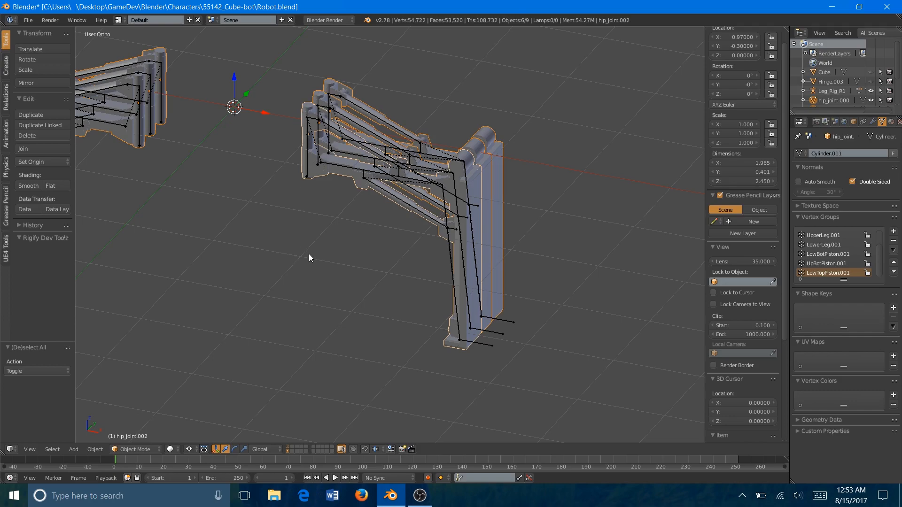
key("ctrl+j")
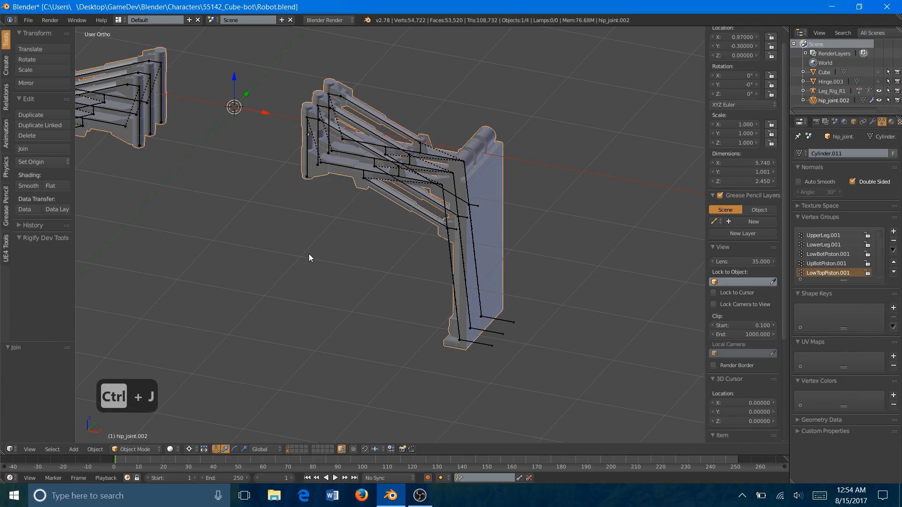
Parent the joined leg mesh to the Leg_Rig_R1 armature using Armature Deform.
middle_click_drag(304, 254, 405, 268)
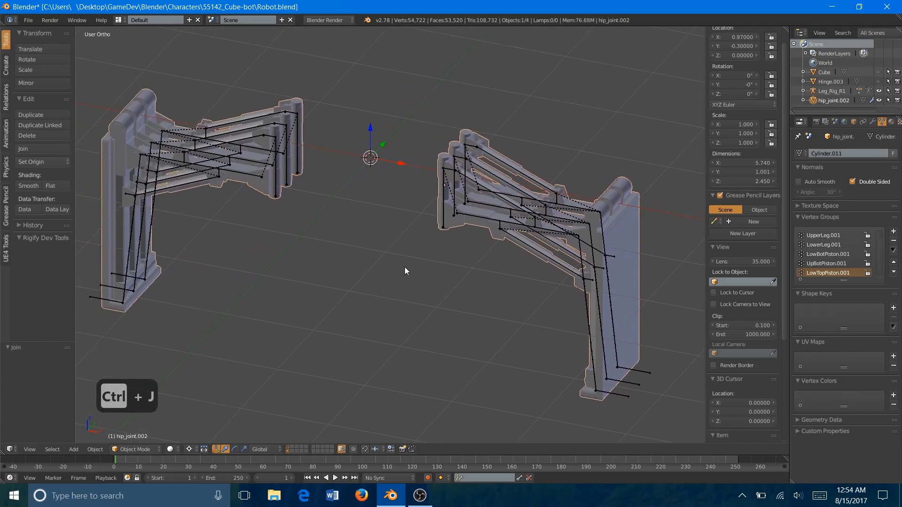
scroll(816, 241, "down", 5)
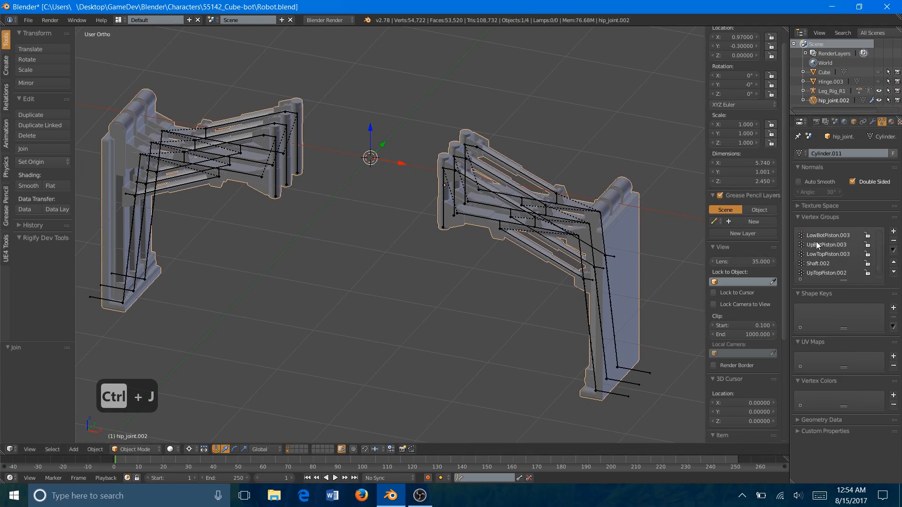
scroll(816, 242, "up", 5)
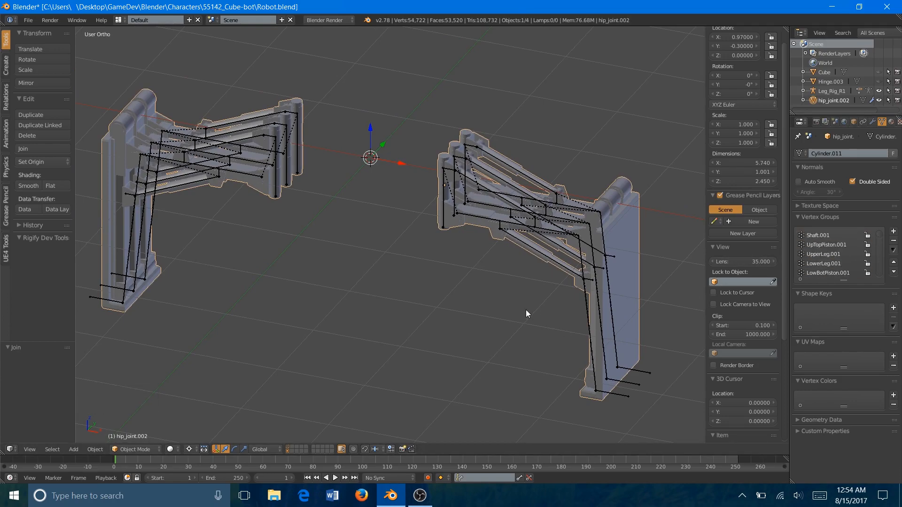
middle_click_drag(618, 354, 563, 314, "shift")
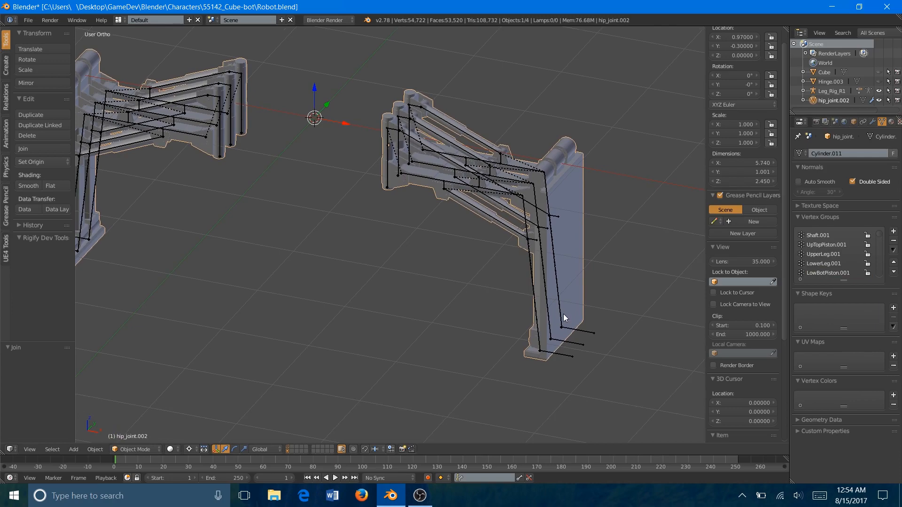
right_click(563, 356, "shift")
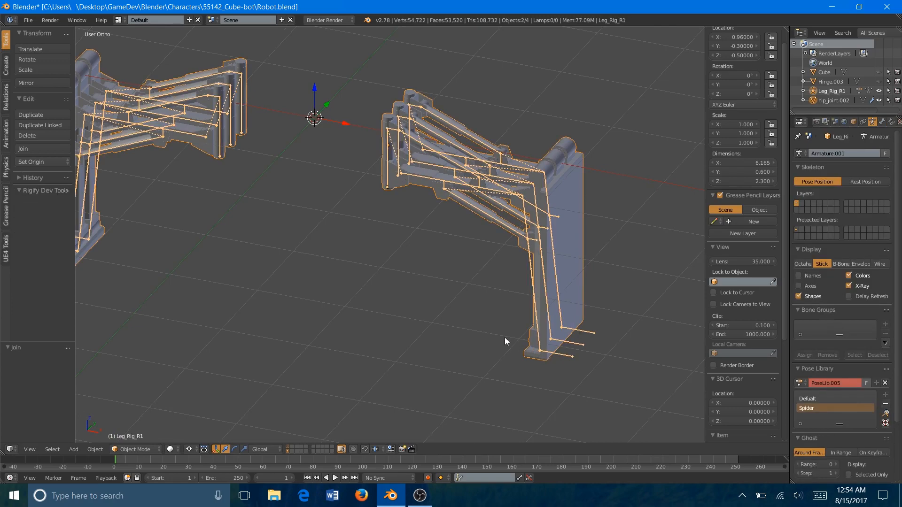
key("ctrl+p")
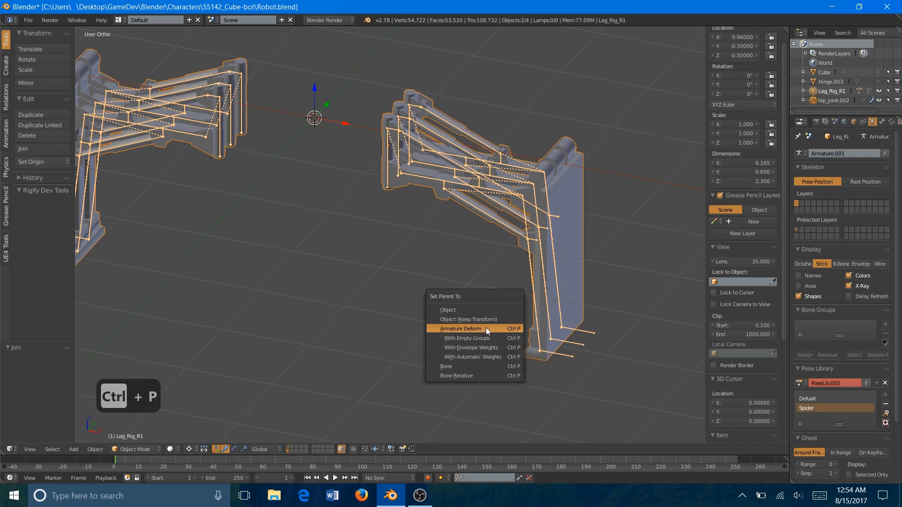
left_click(486, 328)
Test the leg deformation in Pose Mode by moving foot bones IK.001 and IK.002, cancelling each move.
middle_click_drag(470, 261, 538, 278, "shift")
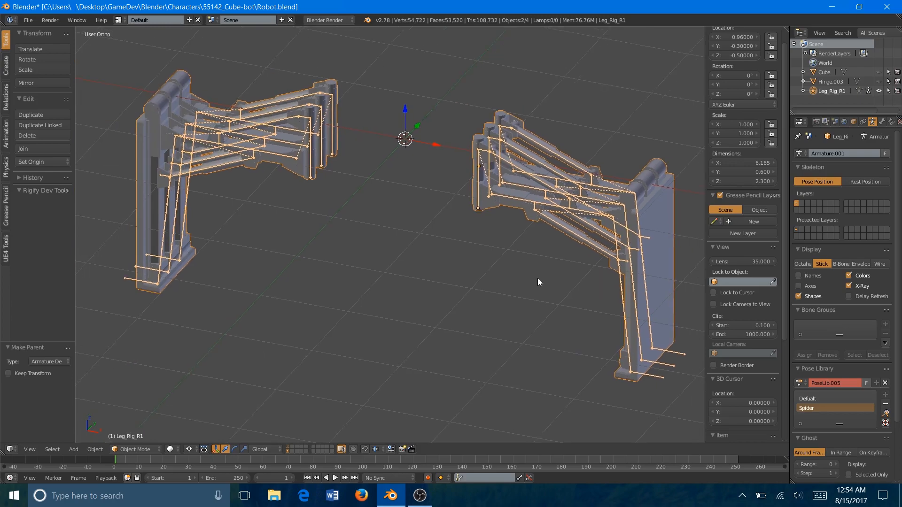
right_click(654, 377)
key("ctrl+Tab")
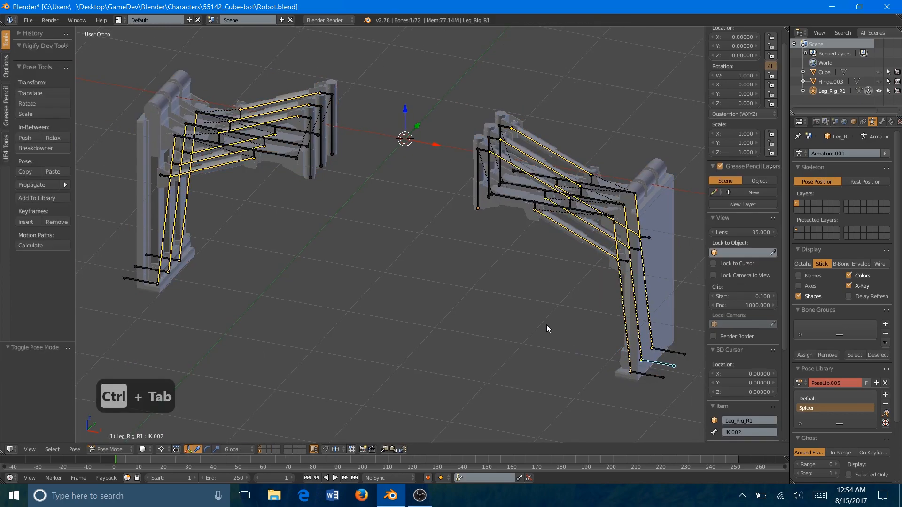
right_click(649, 378)
key("g")
key("Escape")
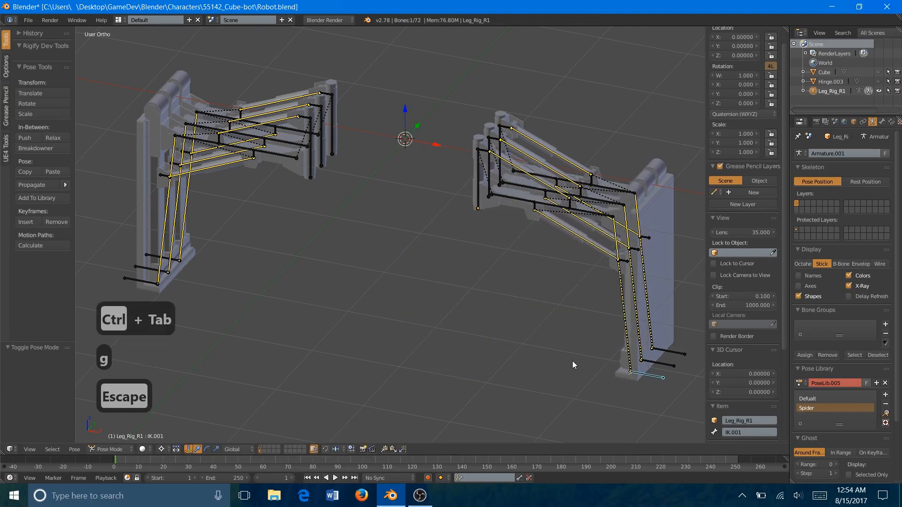
right_click(661, 365)
key("g")
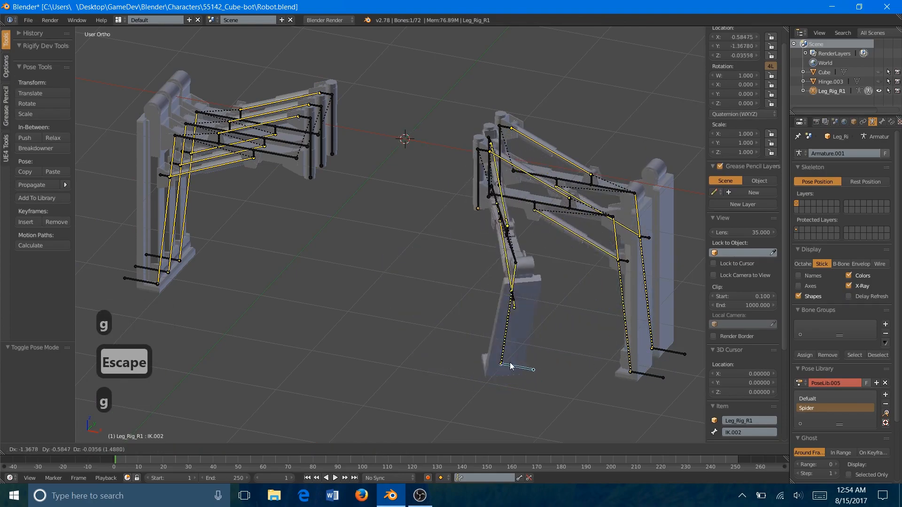
key("Escape")
Test the mirrored legs by moving foot bones IK.004 and IK.006, cancelling each move.
middle_click_drag(370, 292, 454, 343)
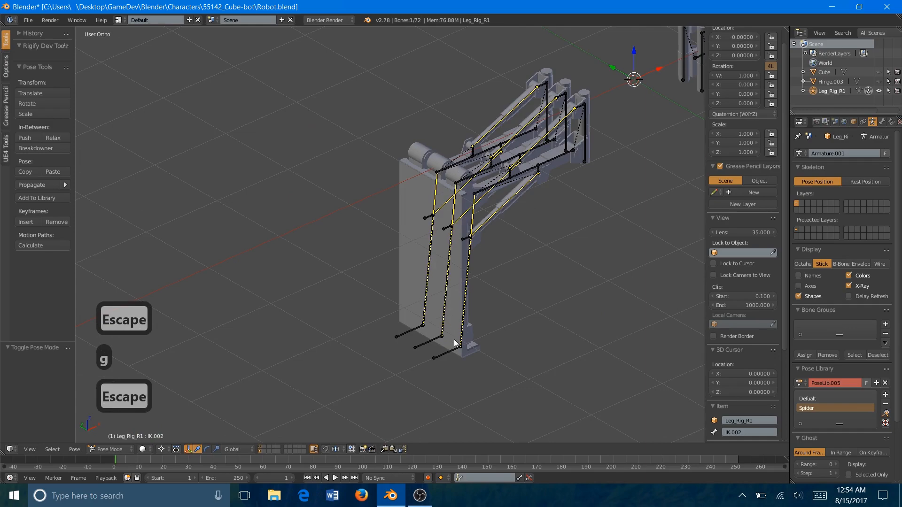
right_click(448, 359)
key("g")
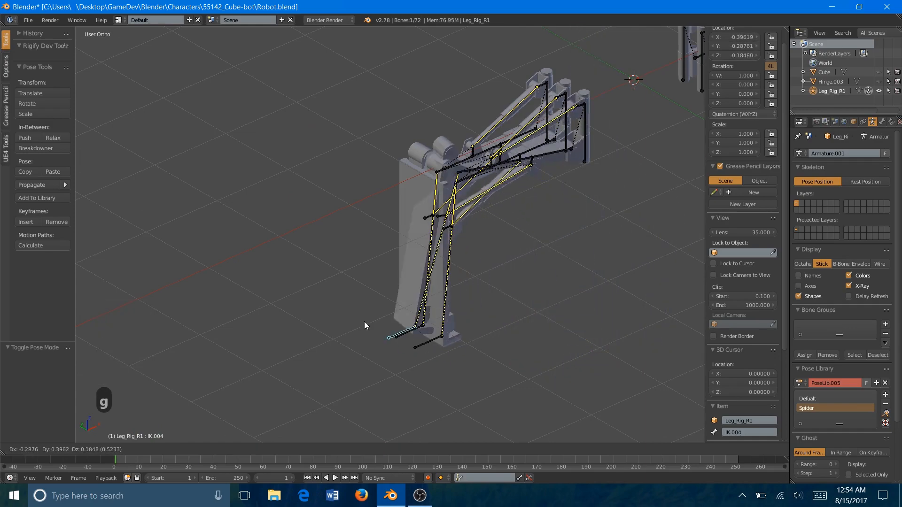
key("Escape")
right_click(407, 334)
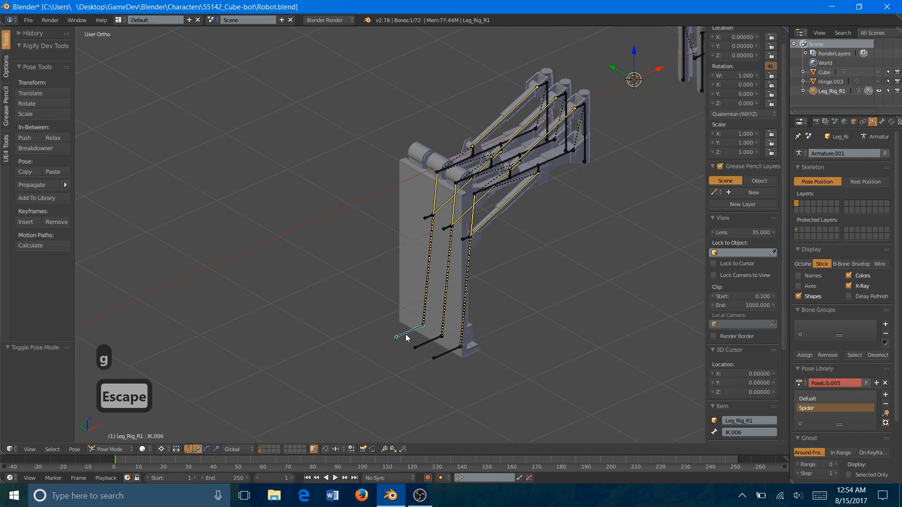
key("g")
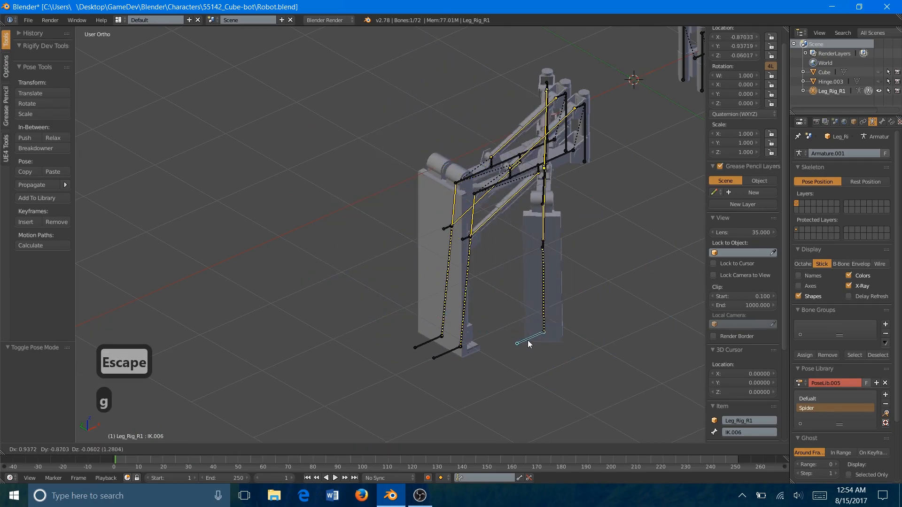
key("Escape")
Return the armature to Object Mode, deselect everything and unhide the body cube and hinge.
scroll(546, 304, "down", 2)
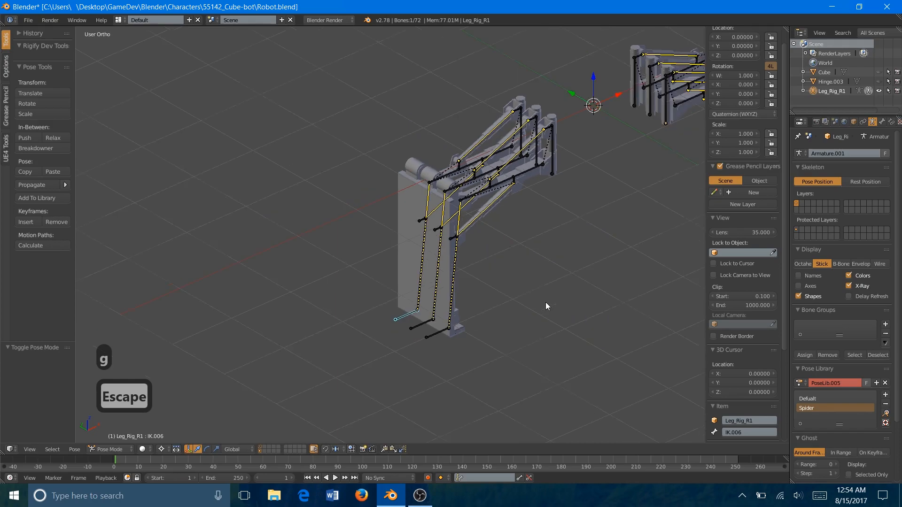
key("a")
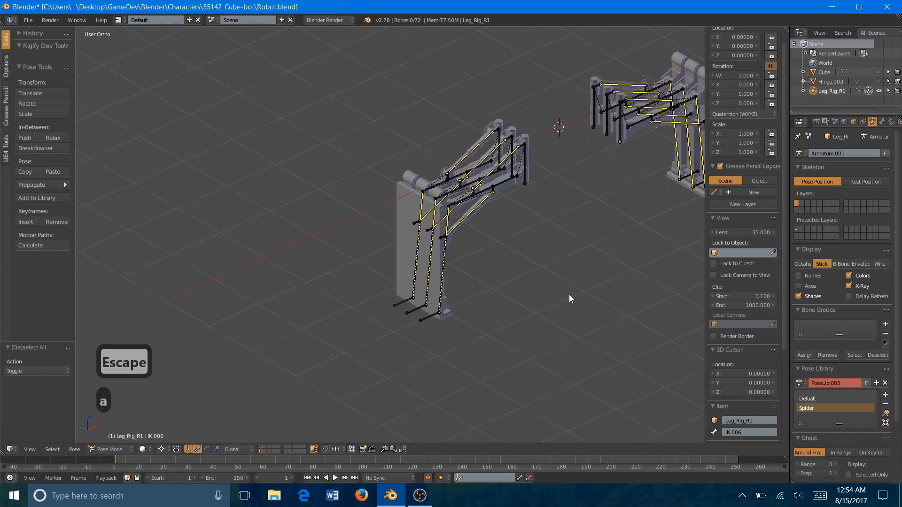
key("ctrl+Tab")
key("a")
key("a")
key("a")
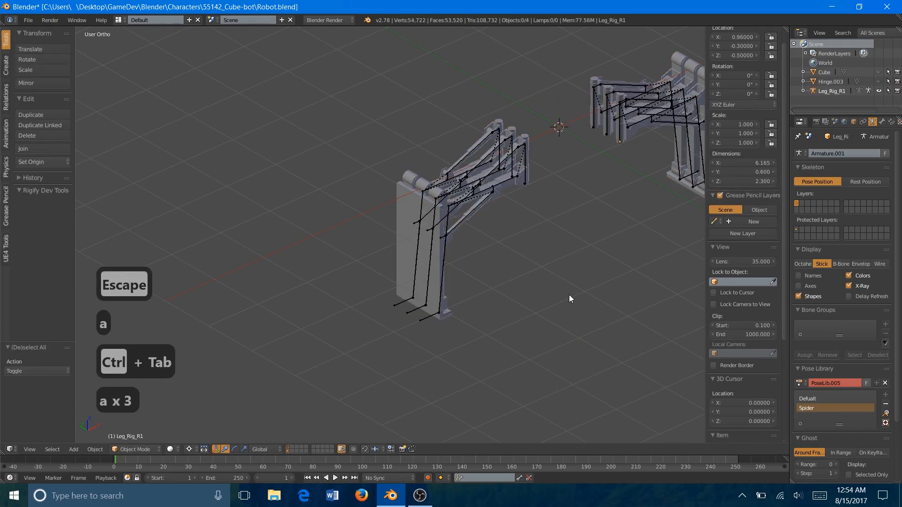
middle_click_drag(579, 288, 493, 297)
scroll(521, 273, "up", 2)
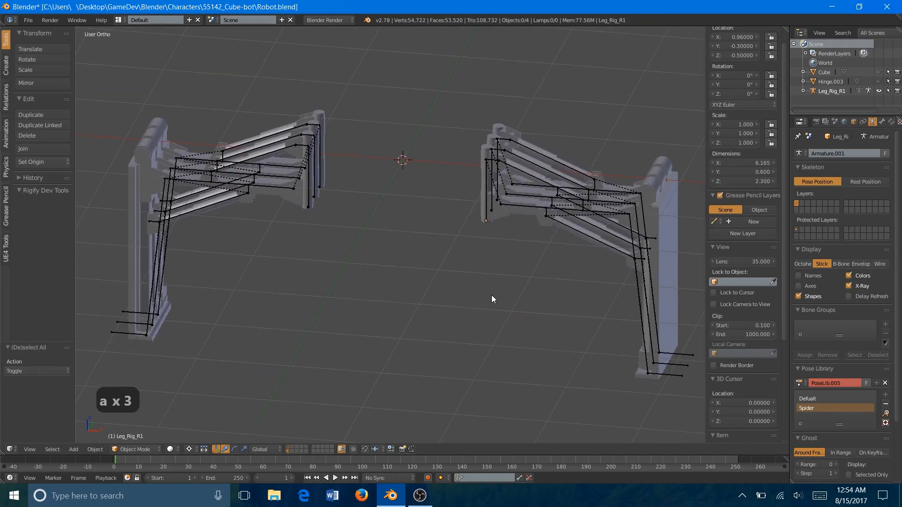
key("alt+h")
scroll(492, 295, "up", 4)
Move Hinge.003 up along Z to about 0.965, lining it up with the recess in the cube's side.
right_click(450, 317)
key("1")
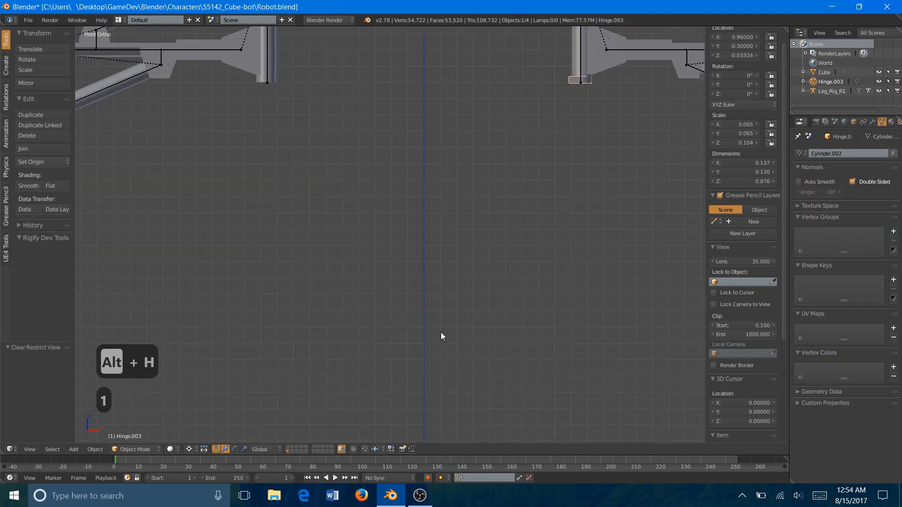
scroll(440, 332, "down", 3)
key("z")
key("g")
key("z")
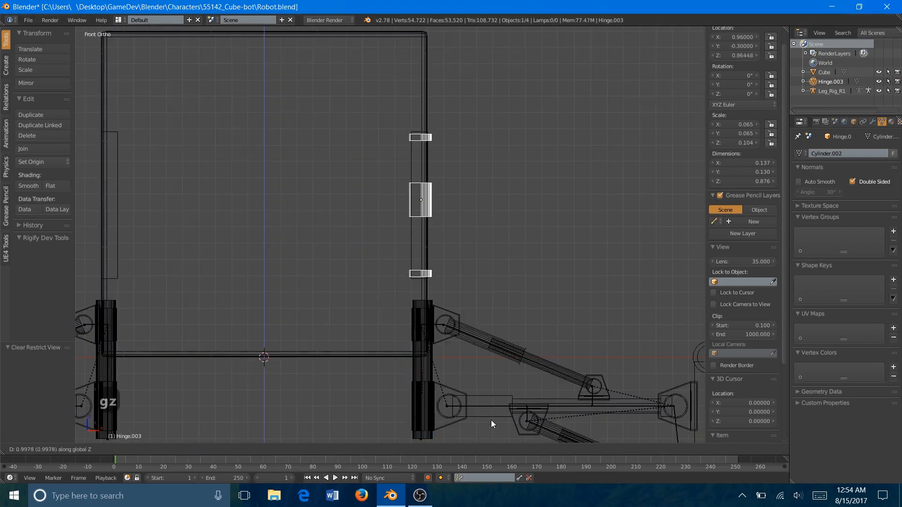
left_click(492, 415)
scroll(522, 282, "up", 5)
middle_click_drag(553, 204, 425, 207, "shift")
key("g")
key("z")
left_click(519, 271)
key("a")
scroll(534, 299, "down", 5)
key("z")
Duplicate the hinge twice along Y at 0.3 intervals to make a row of three.
right_click(420, 205)
key("shift+d")
key("y")
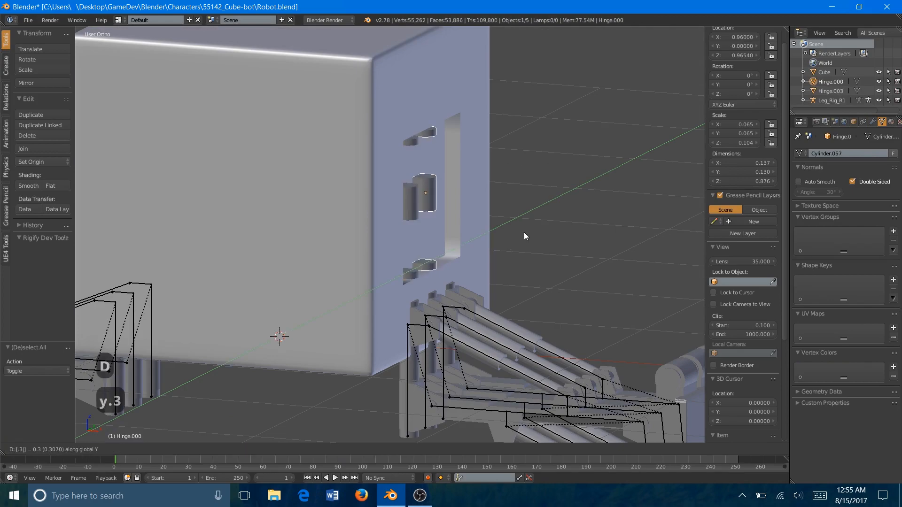
key("period")
key("3")
key("Return")
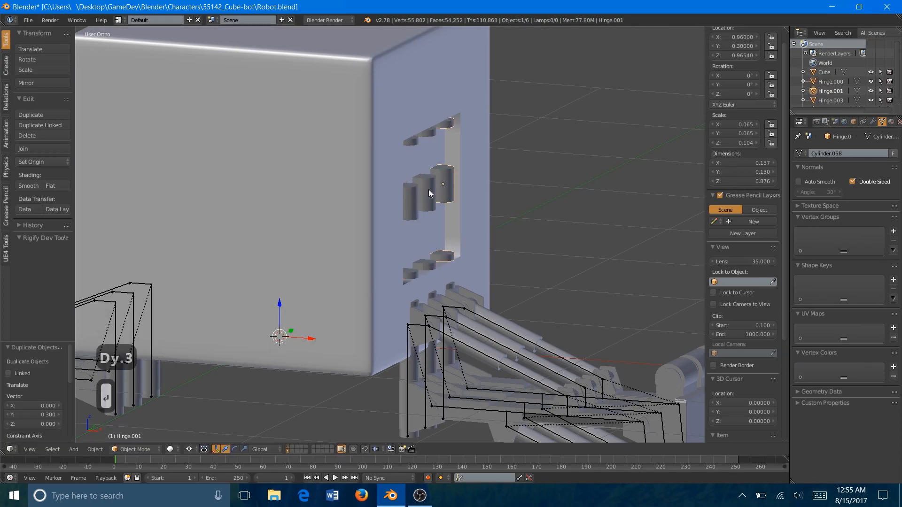
Duplicate the three hinges in place and mirror the copies to the opposite side by scaling -1 along X.
right_click(429, 190, "shift")
right_click(411, 205, "shift")
scroll(418, 237, "down", 2)
middle_click_drag(418, 237, 421, 241)
key("shift+d")
key("Escape")
key("s")
key("x")
key("minus")
key("1")
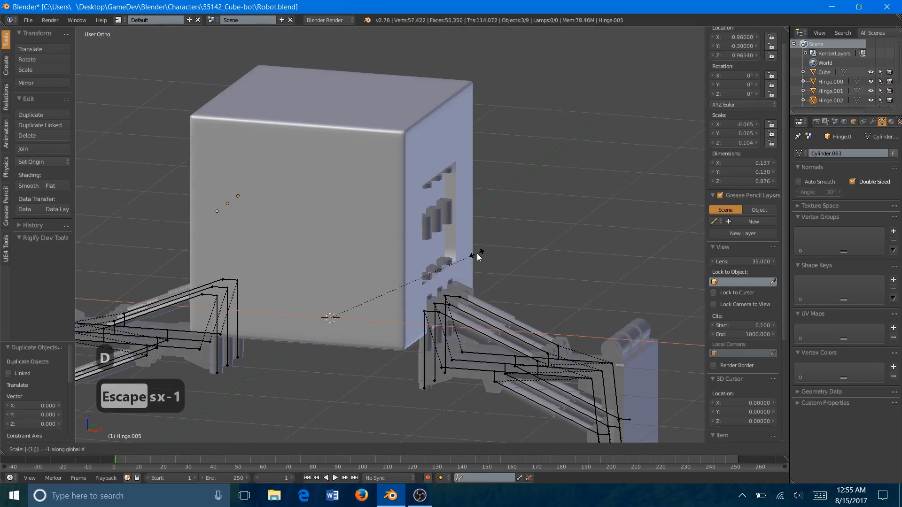
key("Return")
Join all six hinges together and merge them into the Cube body object.
middle_click_drag(478, 253, 364, 233)
right_click(406, 217, "shift")
right_click(390, 228, "shift")
right_click(377, 238, "shift")
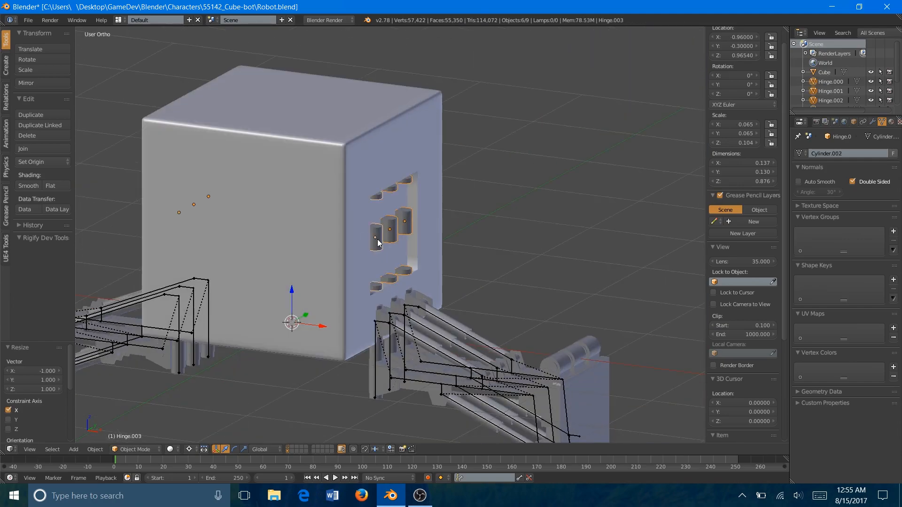
key("ctrl+j")
right_click(354, 231, "shift")
key("ctrl+j")
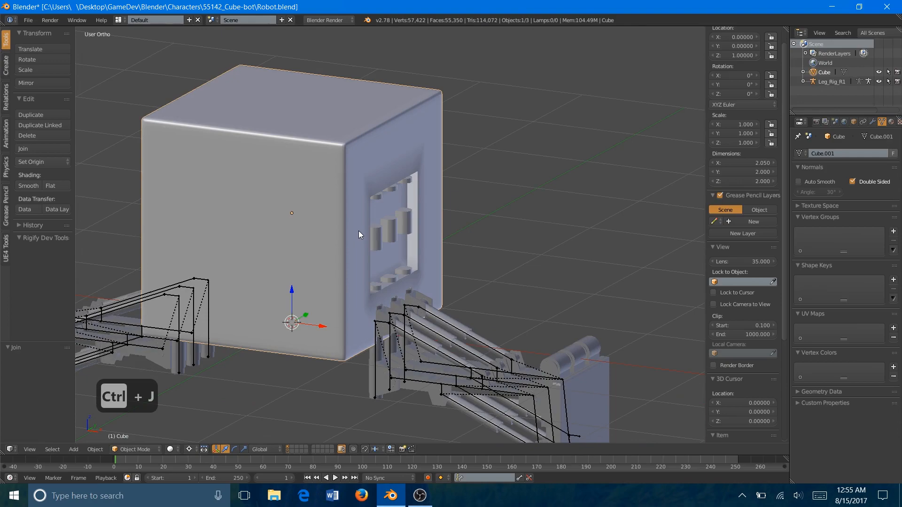
Select all of the body's geometry in Edit Mode and add a vertex group named Body.
key("Tab")
key("a")
key("a")
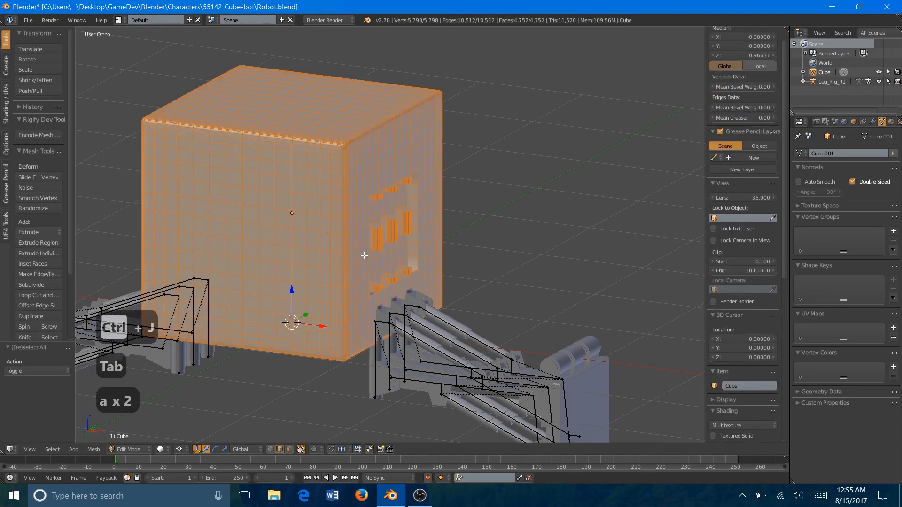
left_click(893, 233)
double_click(818, 236)
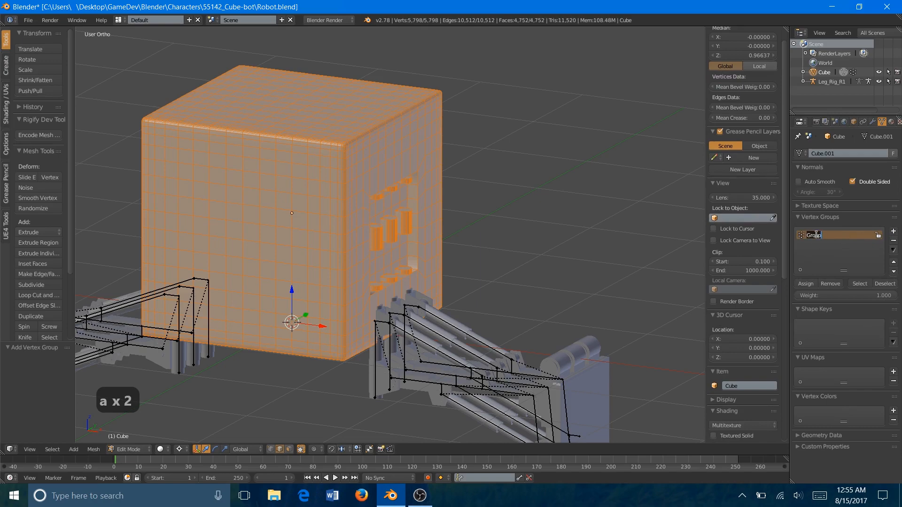
type("Body")
key("Return")
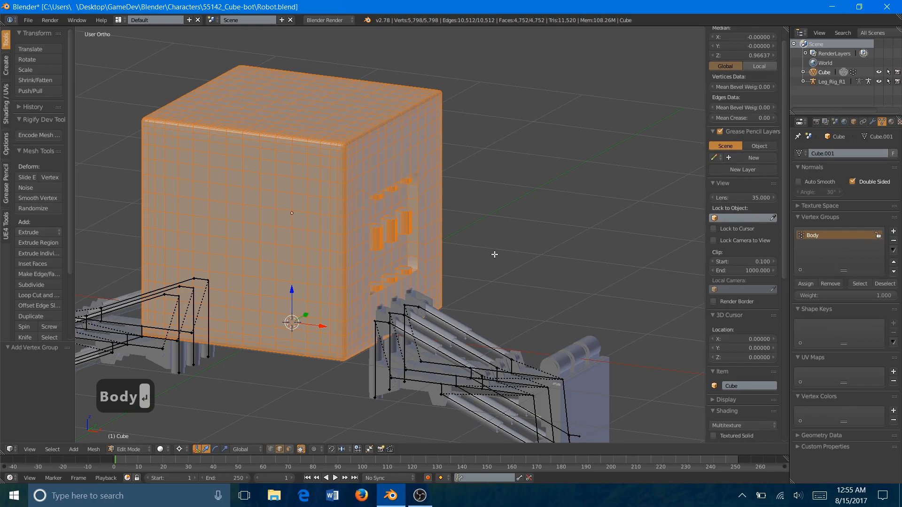
Leave the body mesh's Edit Mode and join the body into the combined leg mesh object.
key("a")
key("a")
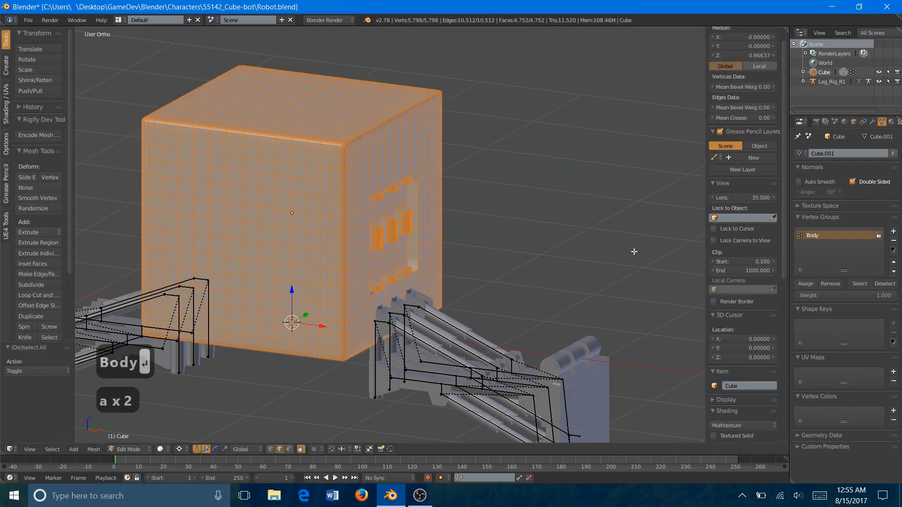
key("a")
scroll(488, 249, "down", 2)
key("Tab")
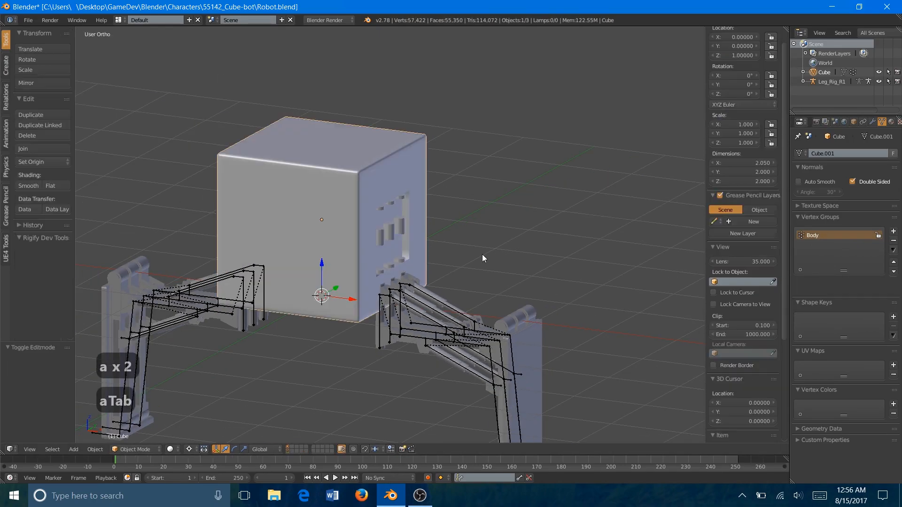
right_click(521, 320, "shift")
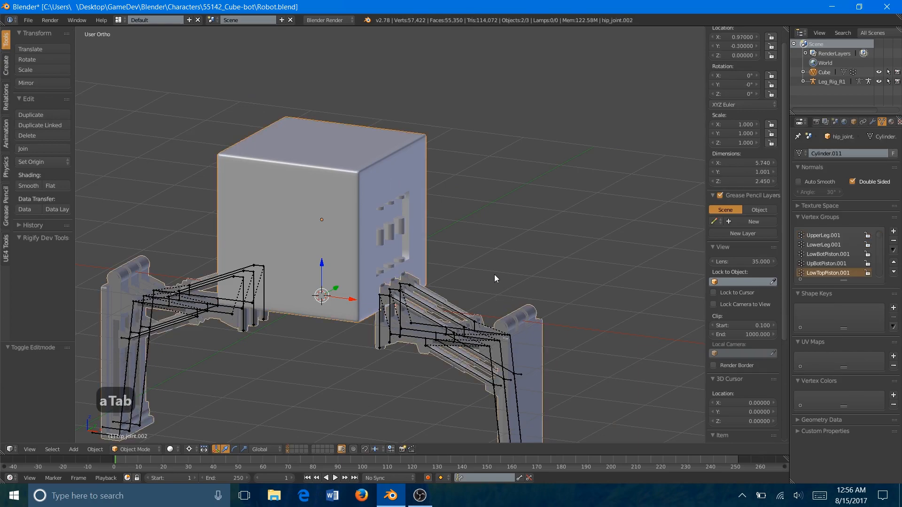
key("ctrl+j")
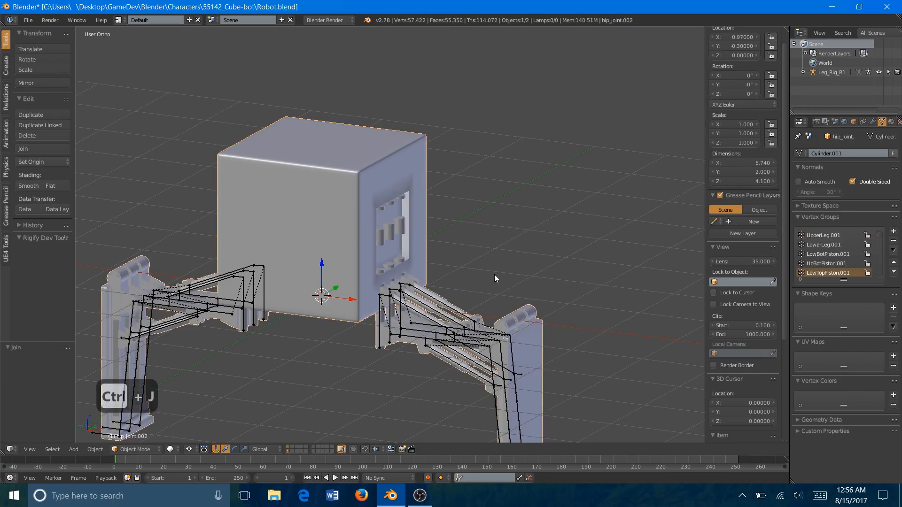
In Edit Mode, select all linked geometry of the cube body and its hinge pieces on both sides.
scroll(356, 228, "up", 1)
scroll(356, 229, "up", 1)
key("Tab")
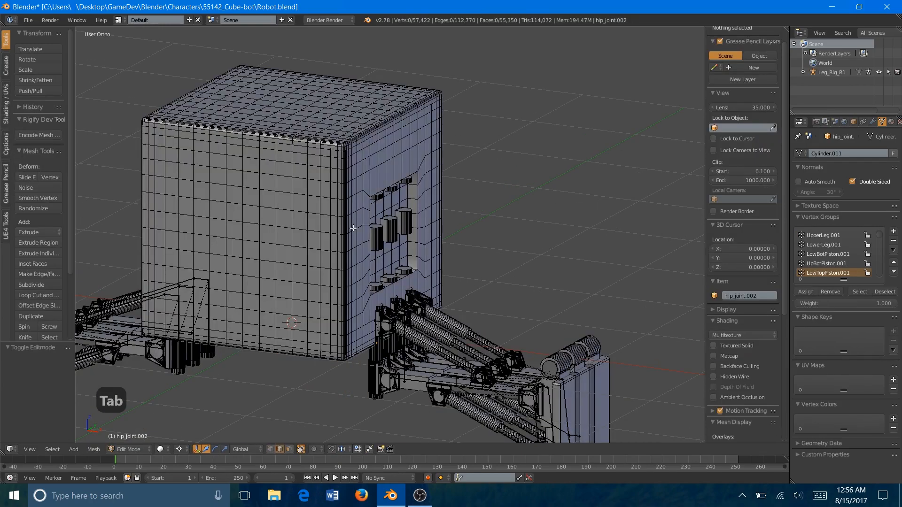
key("a")
key("a")
key("l")
key("l")
key("l")
key("l")
key("l")
key("l")
key("l")
key("l")
key("l")
key("l")
key("l")
key("l")
key("l")
key("l")
key("l")
key("l")
key("l")
key("l")
key("l")
key("l")
key("l")
key("l")
key("l")
key("l")
key("l")
key("l")
key("l")
key("l")
key("l")
key("l")
key("l")
key("l")
key("l")
key("l")
key("l")
key("l")
key("l")
key("l")
key("l")
key("l")
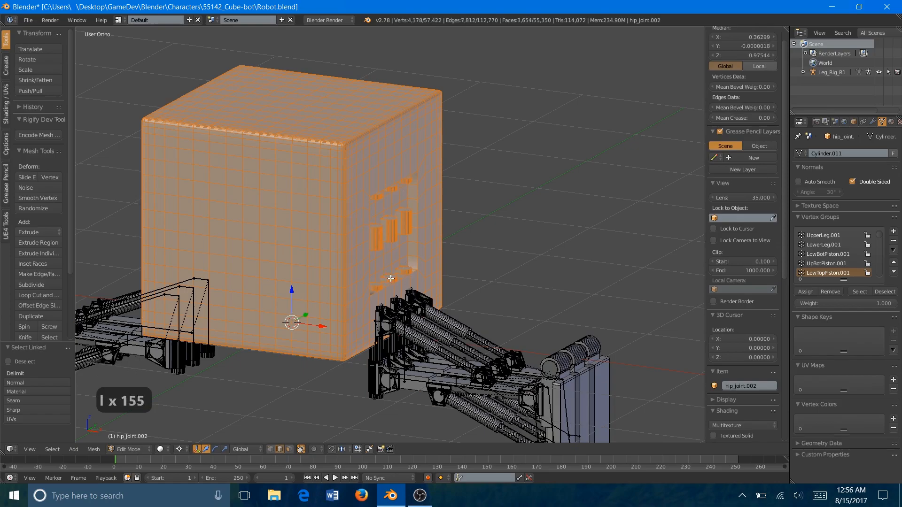
middle_click_drag(391, 231, 476, 177)
key("l")
key("l")
key("l")
key("l")
key("l")
key("l")
key("l")
key("l")
key("l")
key("l")
key("l")
key("l")
key("l")
key("l")
key("l")
key("l")
key("l")
key("l")
key("l")
key("l")
key("l")
key("l")
key("l")
key("l")
key("l")
key("l")
key("l")
key("l")
key("l")
key("l")
key("l")
key("l")
key("l")
key("l")
key("l")
key("l")
key("l")
key("l")
key("l")
key("l")
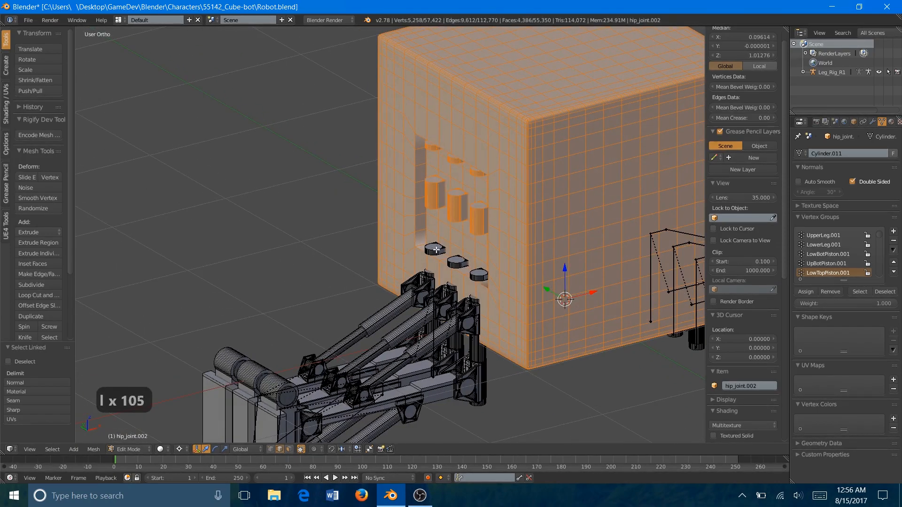
scroll(471, 271, "up", 5)
key("l")
key("l")
Lower the selected body geometry by about 1.008 along Z to line its hinges up with the legs, and return to Object Mode.
key("KP_1")
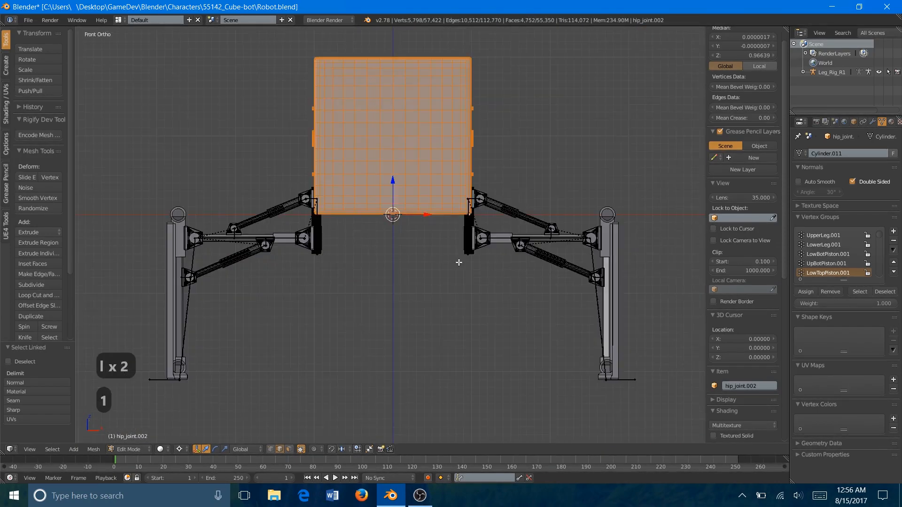
scroll(453, 238, "up", 4)
key("g")
key("z")
left_click(420, 440)
scroll(516, 226, "down", 3)
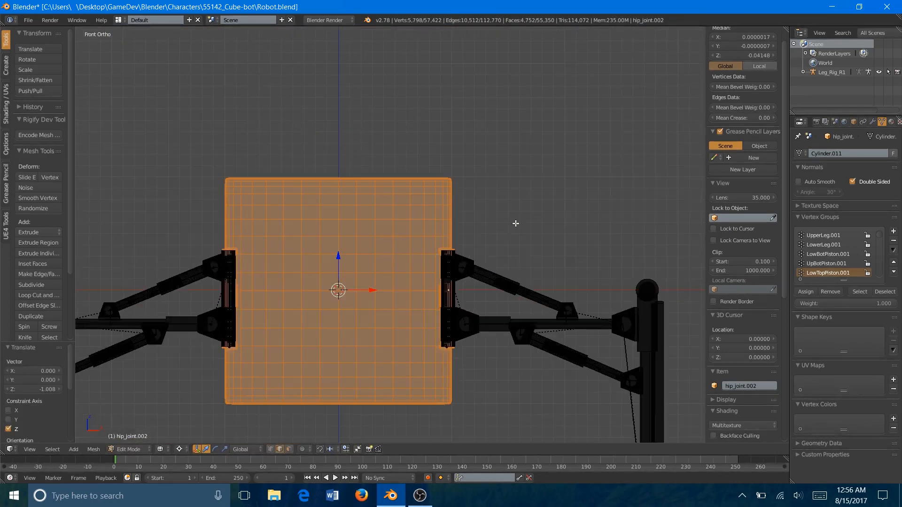
middle_click_drag(516, 226, 492, 244)
key("a")
key("Tab")
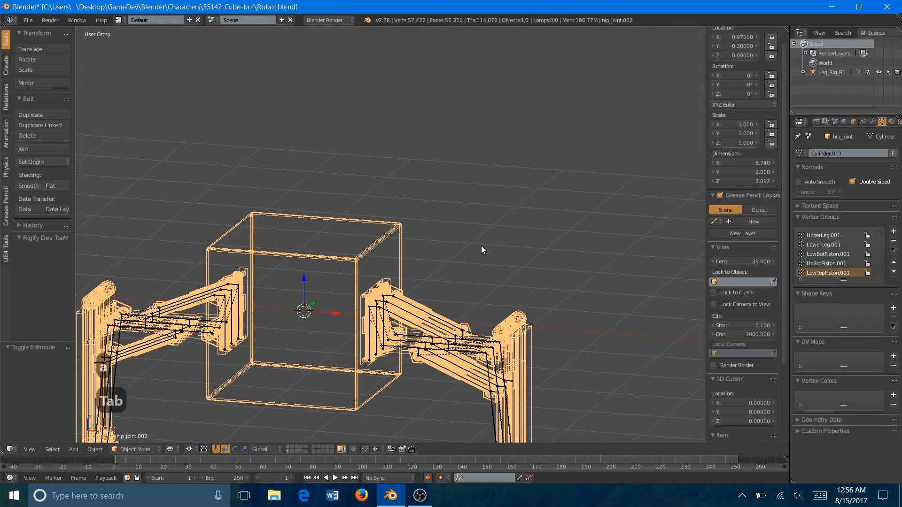
key("z")
key("KP_Decimal")
scroll(493, 249, "up", 2)
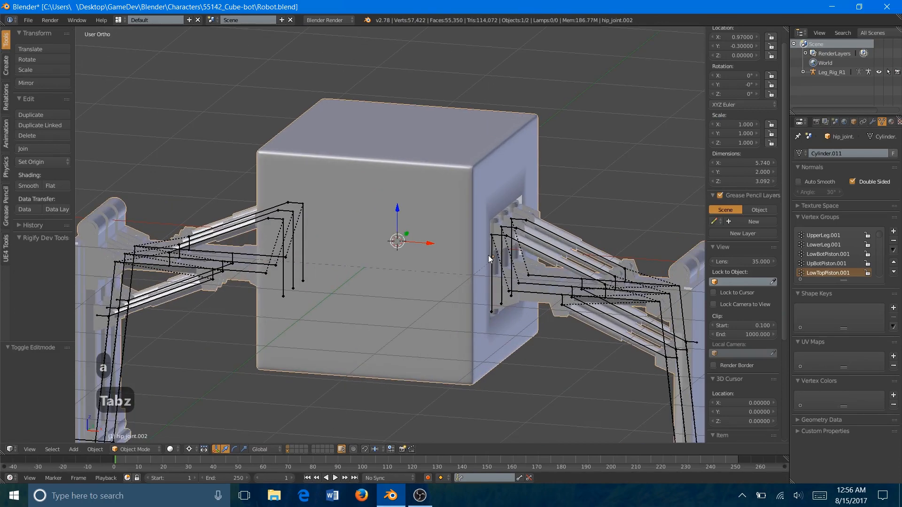
scroll(489, 260, "down", 1)
middle_click_drag(473, 290, 478, 238, "shift")
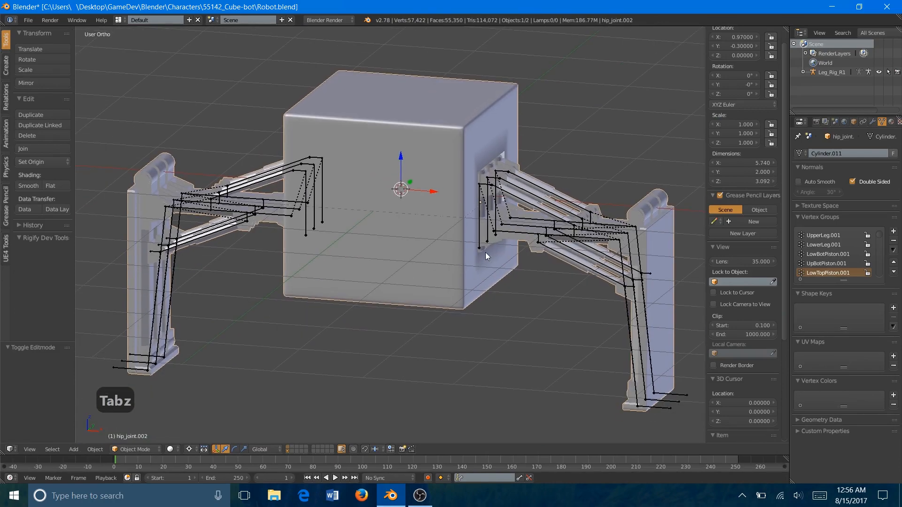
Add a new bone at the 3D cursor inside the Leg_Rig_R1 armature.
right_click(661, 407)
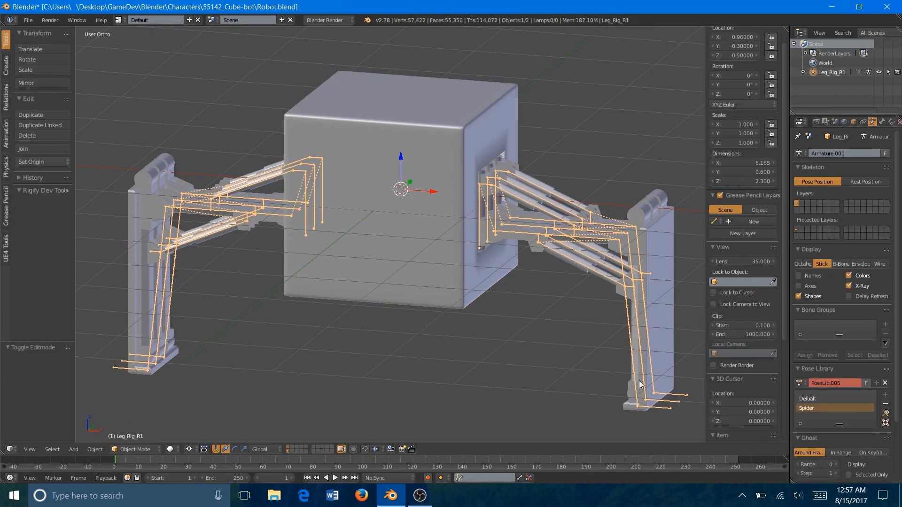
key("Tab")
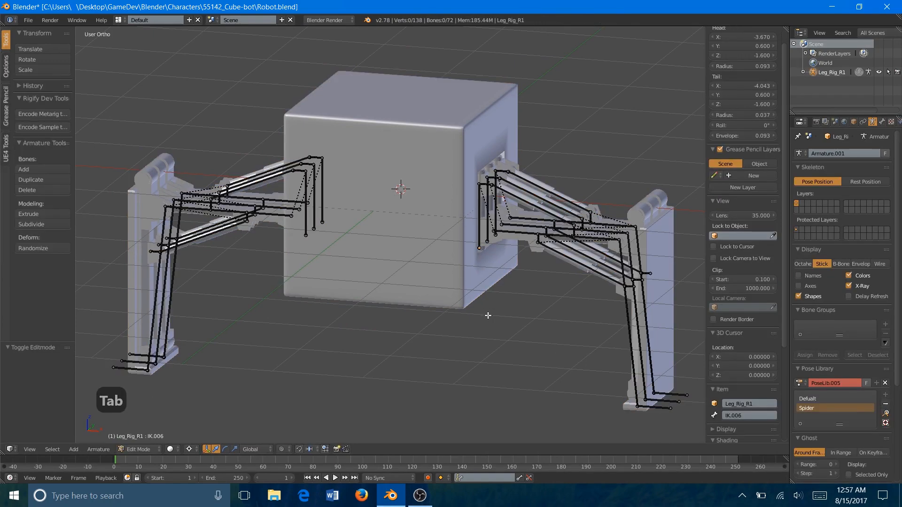
key("shift+a")
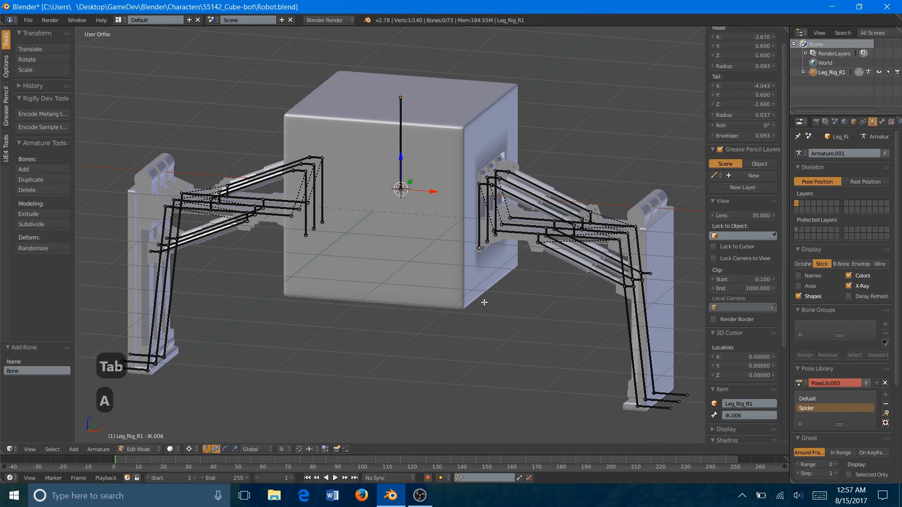
Try to name the newly added bone Body in the bone properties.
left_click(882, 122)
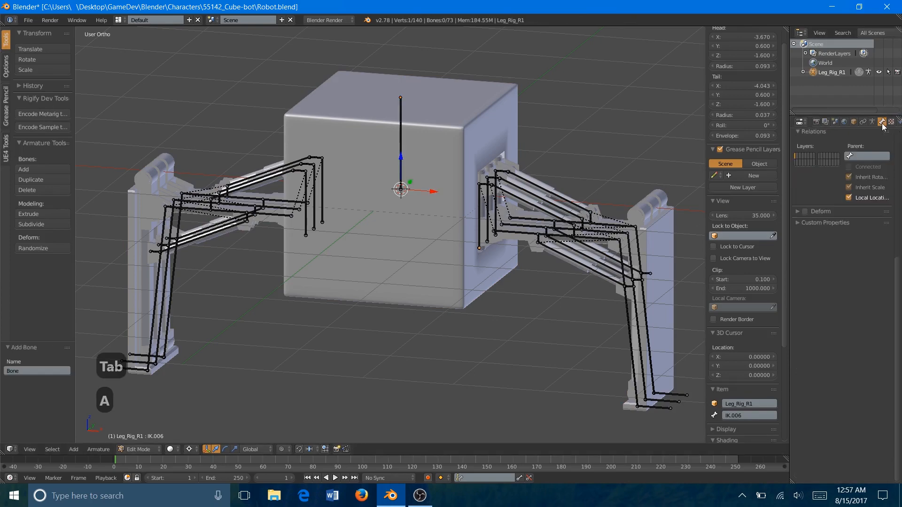
left_click(833, 154)
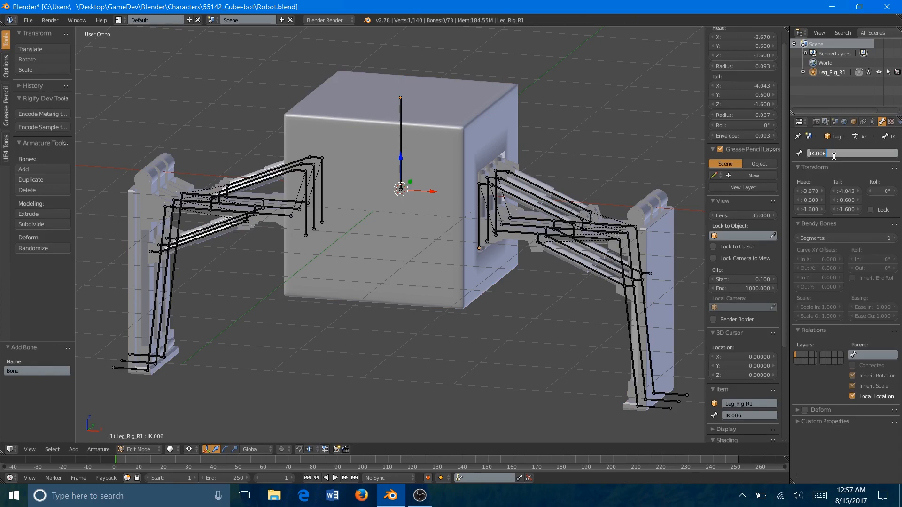
type("Body")
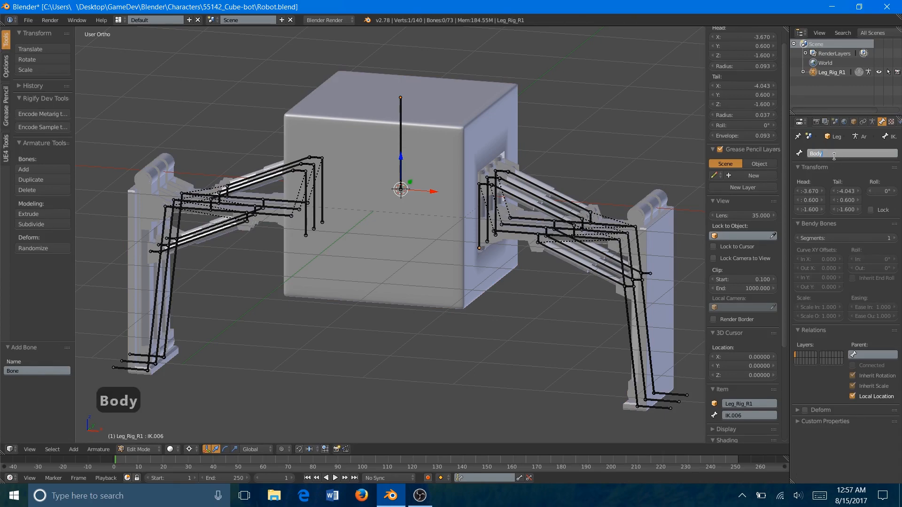
key("Return")
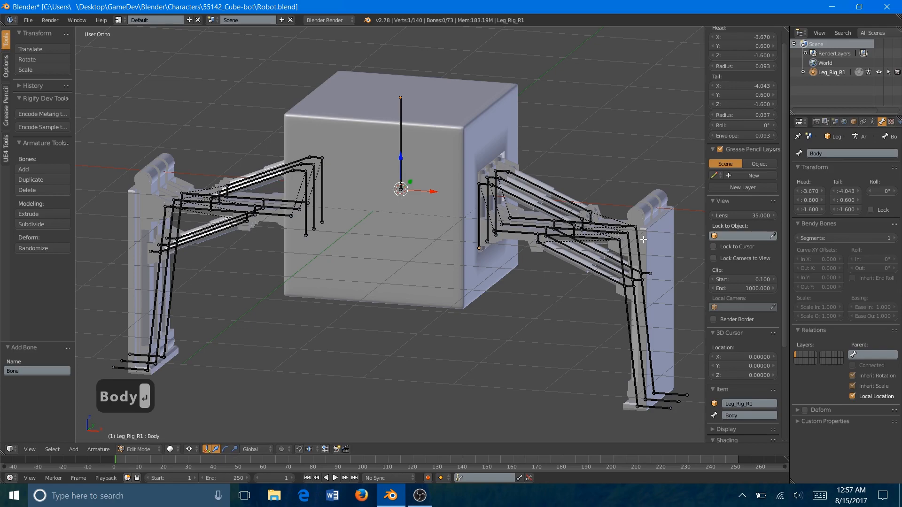
Duplicate the central vertical bone about 1.98 down along Z and shift the copy slightly further down, below the cube.
right_click(401, 145)
key("shift+d")
key("z")
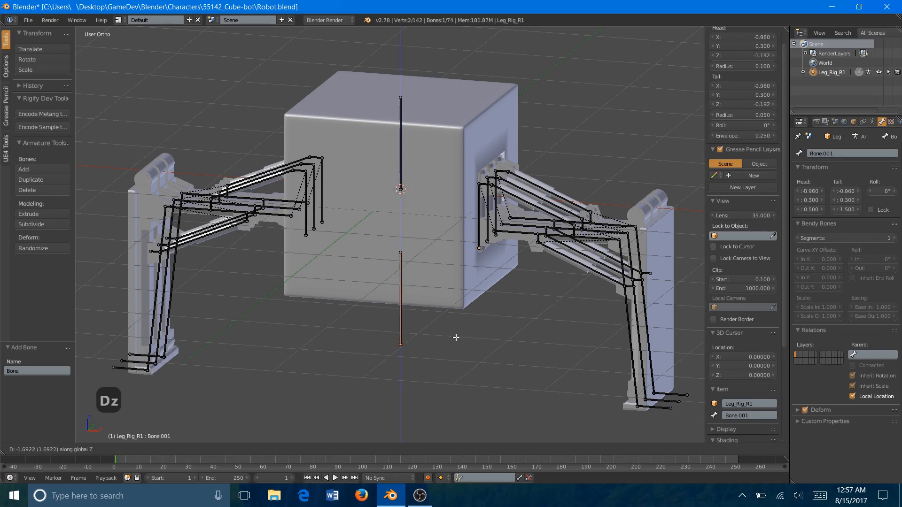
left_click(455, 347)
key("KP_1")
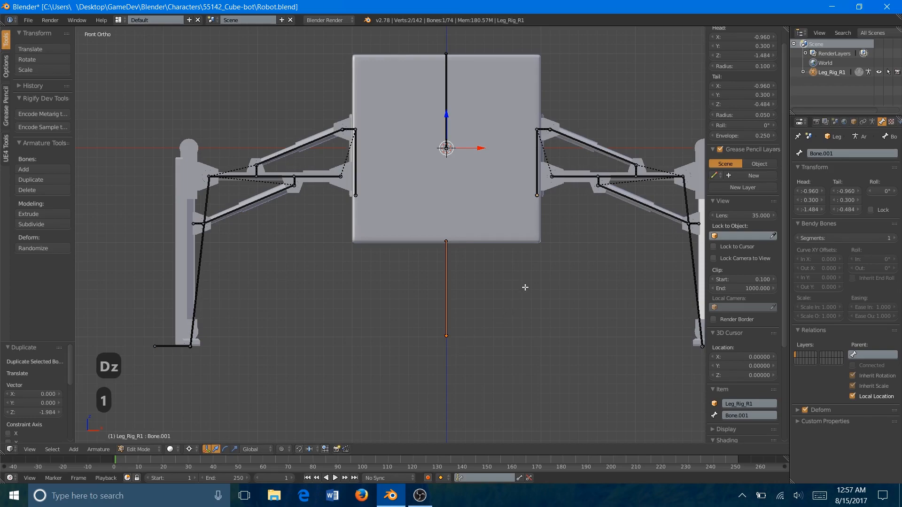
key("g")
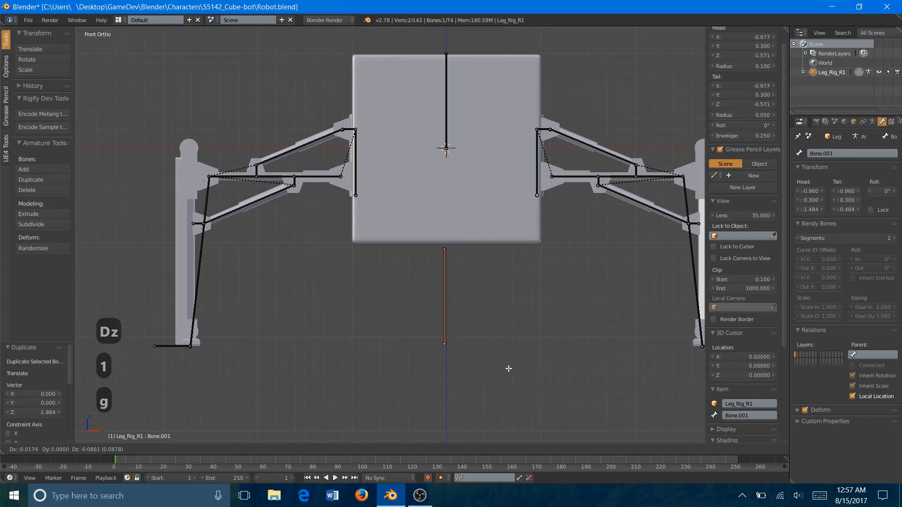
left_click(509, 393)
Lay the duplicated bone flat at foot level by moving its tail about -0.99 along Y and -1.0 along Z.
middle_click_drag(510, 337, 474, 328)
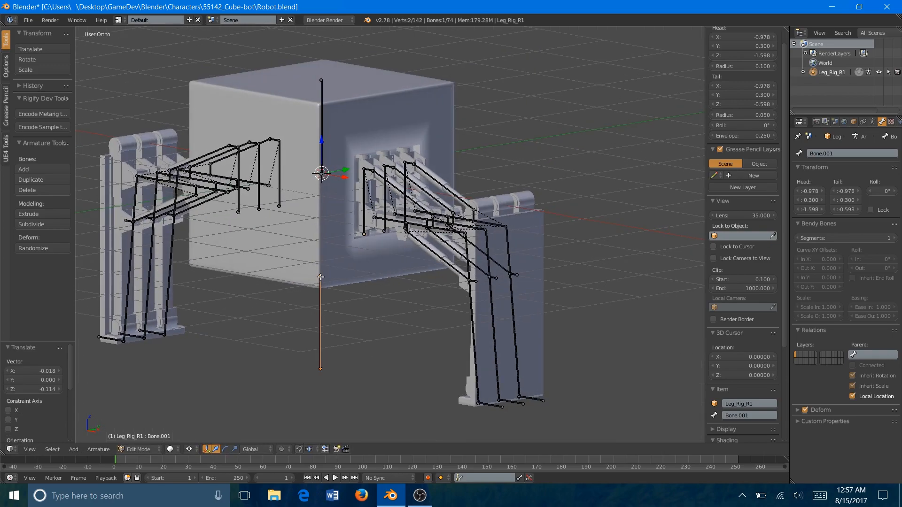
key("g")
key("y")
left_click(280, 278)
key("KP_3")
middle_click_drag(280, 279, 394, 231, "shift")
key("g")
key("y")
left_click(339, 227)
key("g")
key("z")
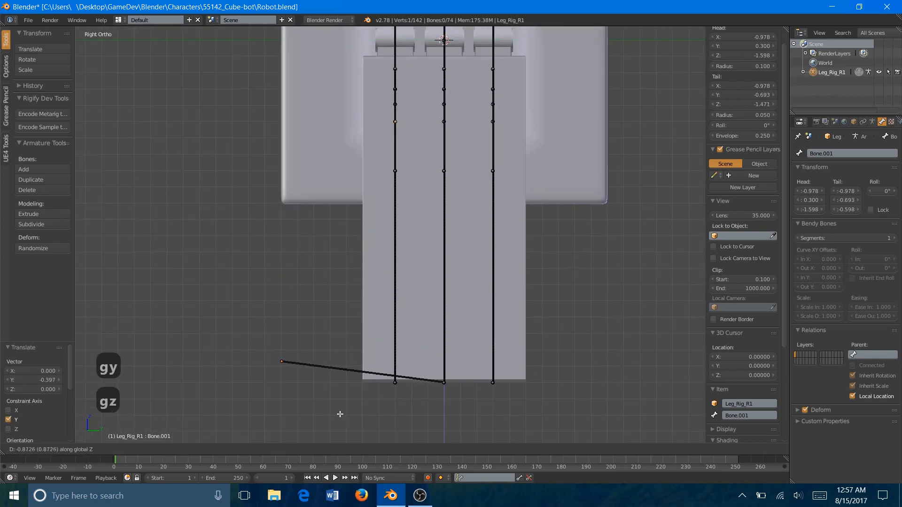
left_click(305, 218)
middle_click_drag(305, 219, 339, 228)
scroll(339, 228, "down", 4)
Select the whole flat bone below the body and rename it as root.
right_click(408, 315)
left_click(847, 151)
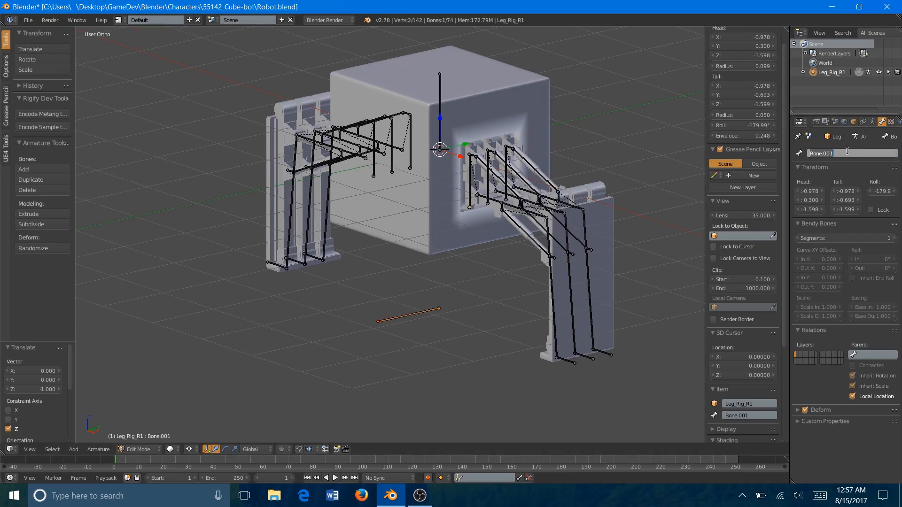
type("root")
key("Return")
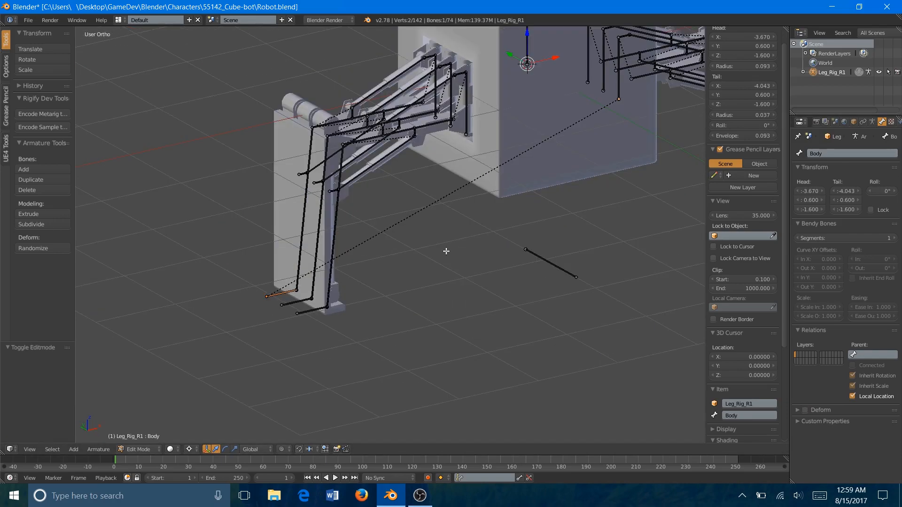
Rename the misnamed IK bone at the foot of the leg on the -X, +Y corner as IK.006.
left_click(844, 153)
type("IK")
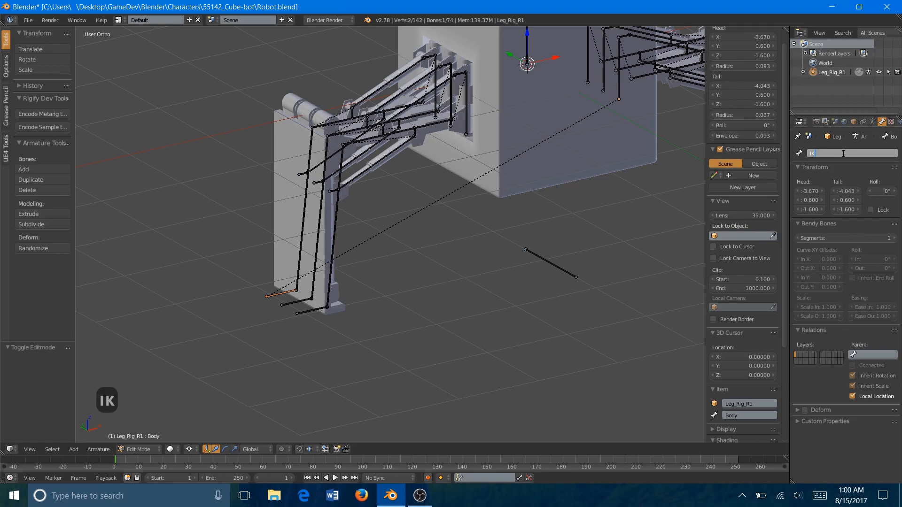
left_click(844, 154)
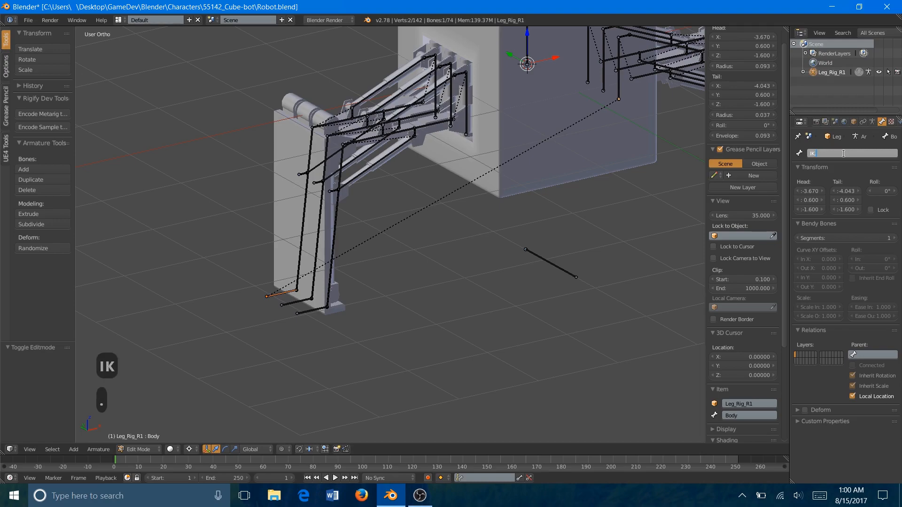
type(".006")
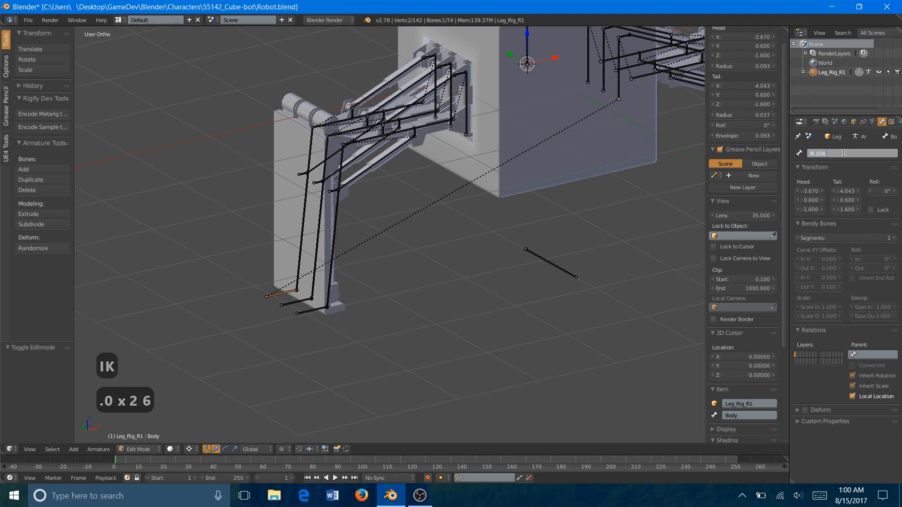
key("Return")
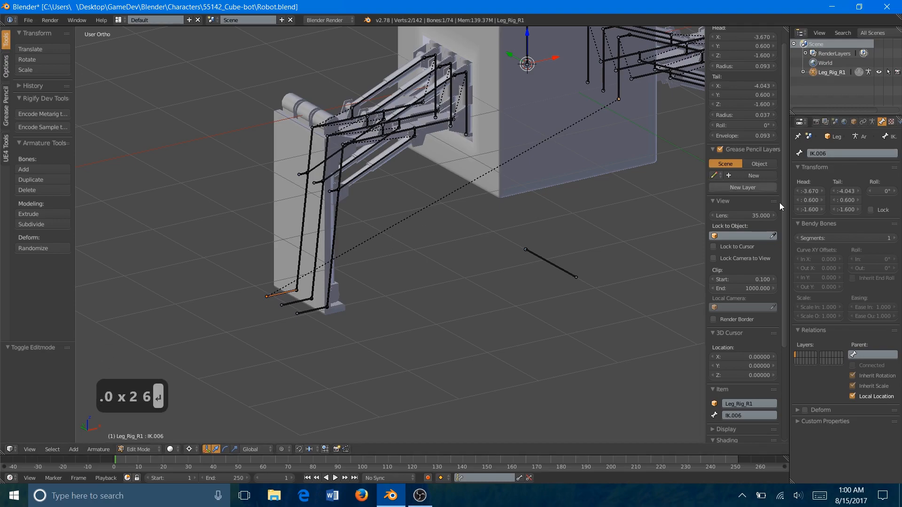
Select the vertical bone at the centre of the cube and rename it as Body.
middle_click_drag(531, 209, 488, 251)
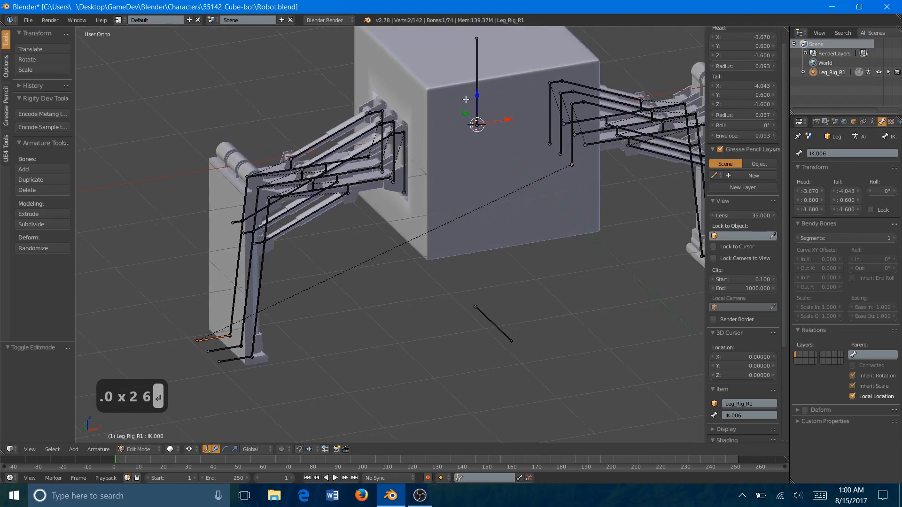
right_click(478, 82)
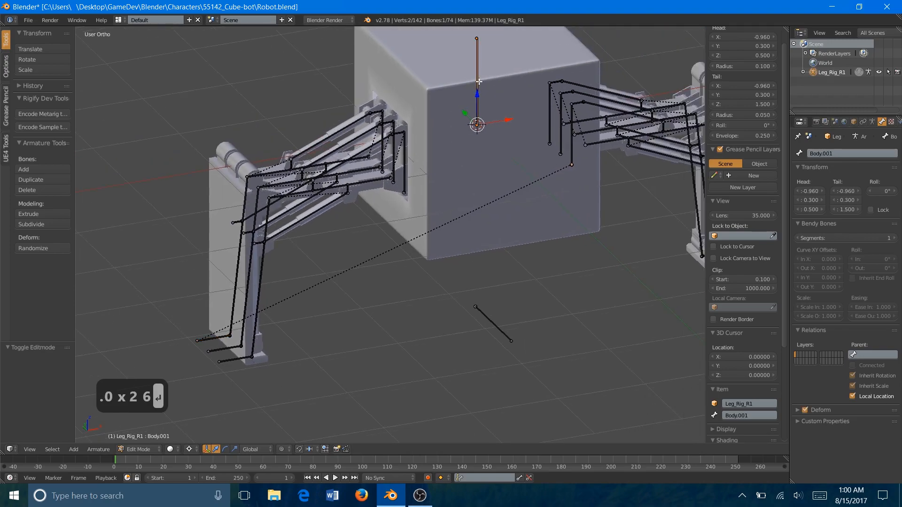
left_click(844, 152)
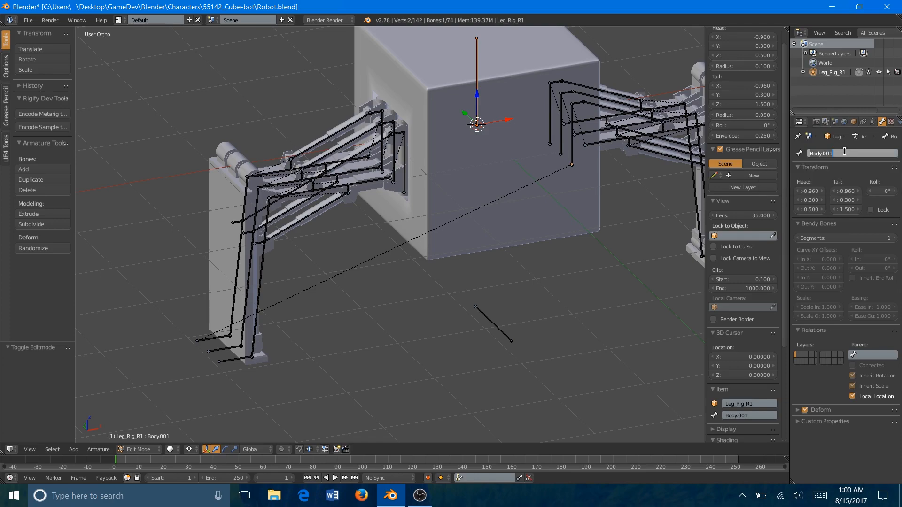
type("Body")
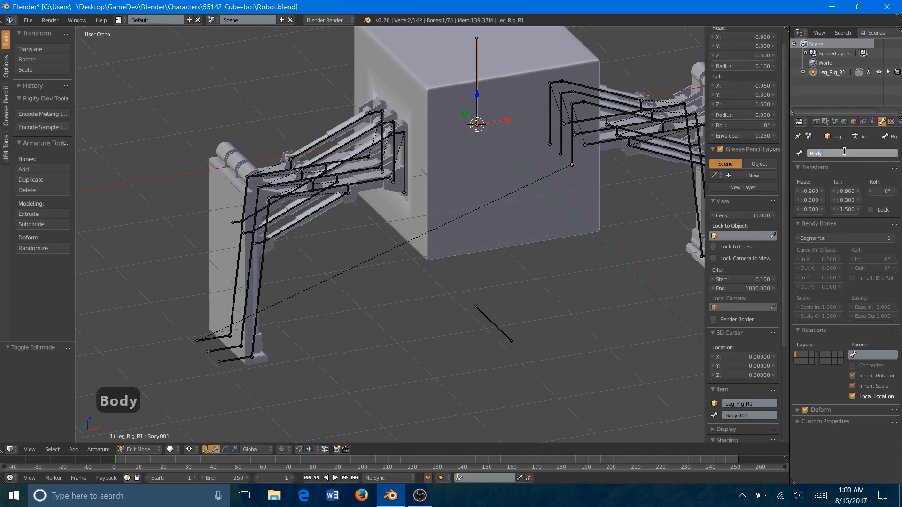
key("Return")
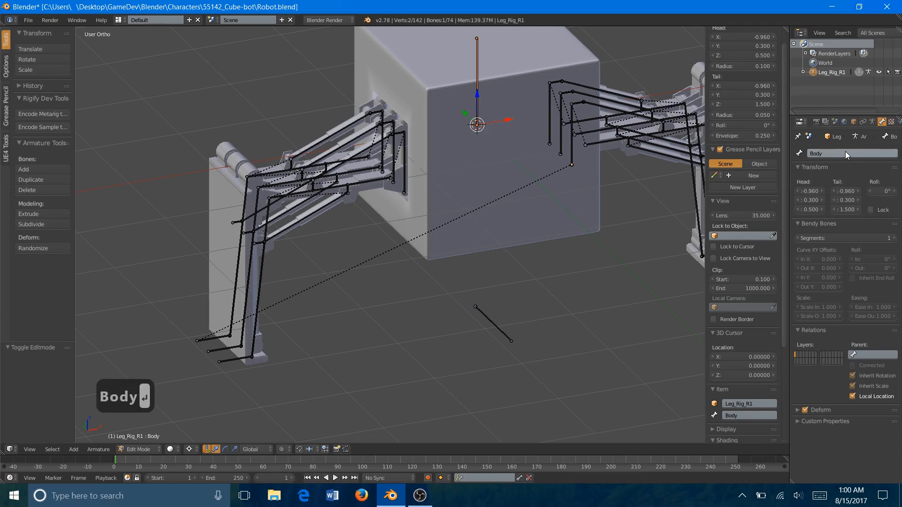
Set Body as the parent of each Shaft bone at the hip ends of the legs on both sides of the cube.
right_click(573, 154)
left_click(863, 355)
left_click(833, 369)
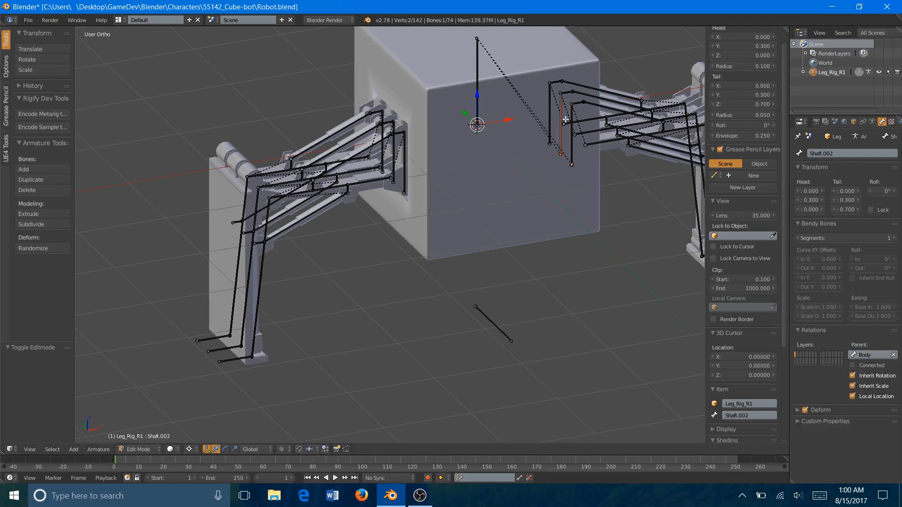
left_click(869, 355)
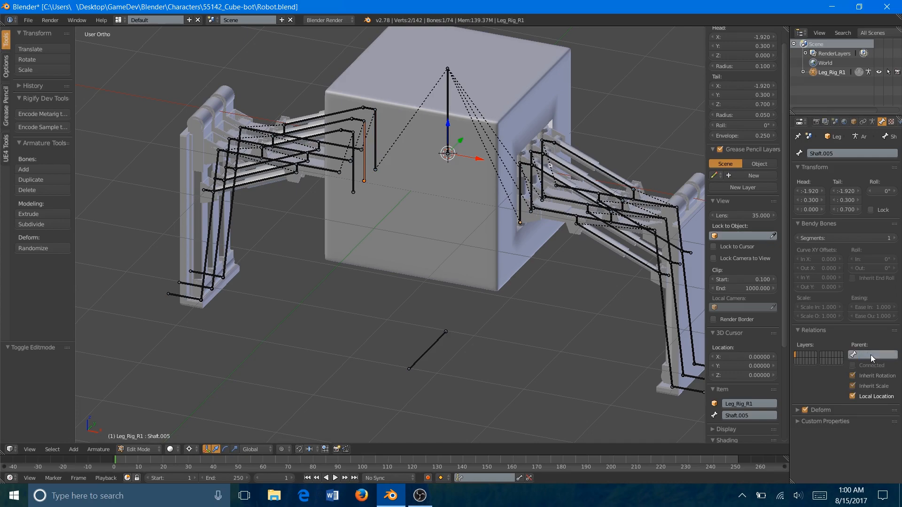
right_click(353, 169)
Set root as the parent of the vertical Body bone at the centre of the cube.
right_click(457, 132)
left_click(871, 356)
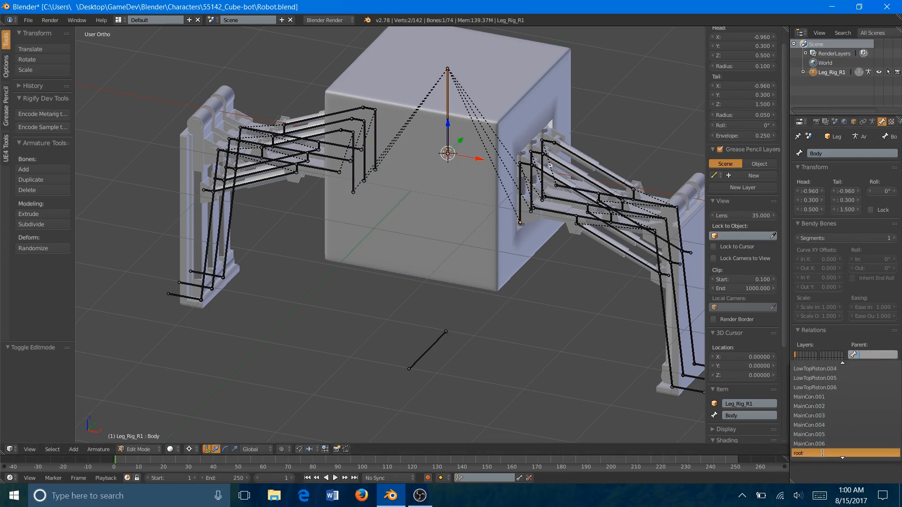
left_click(808, 454)
middle_click_drag(511, 308, 494, 281)
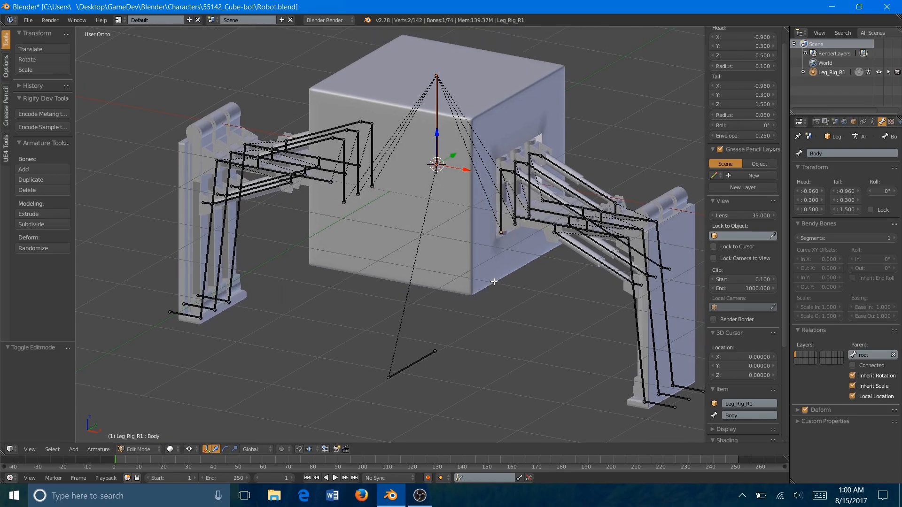
Test the rig in Pose Mode by moving the Body bone, cancel the move and deselect all bones.
key("Tab")
key("g")
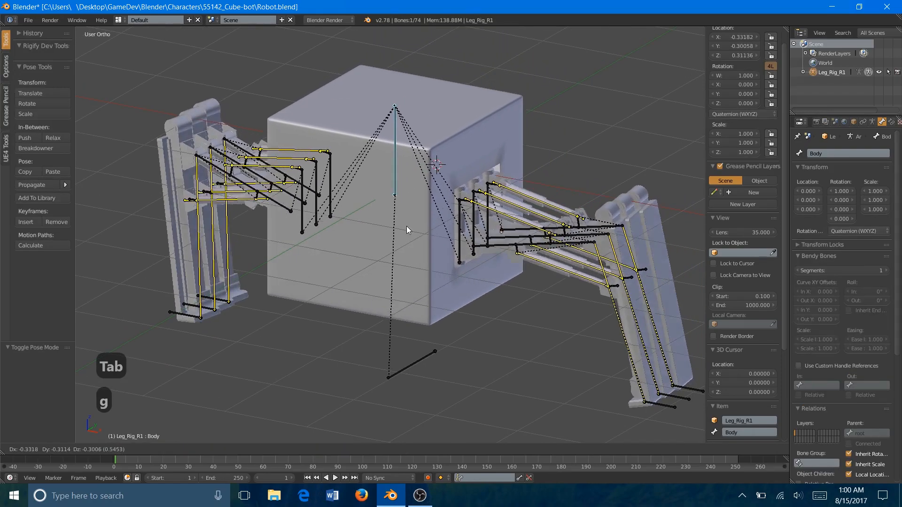
key("Escape")
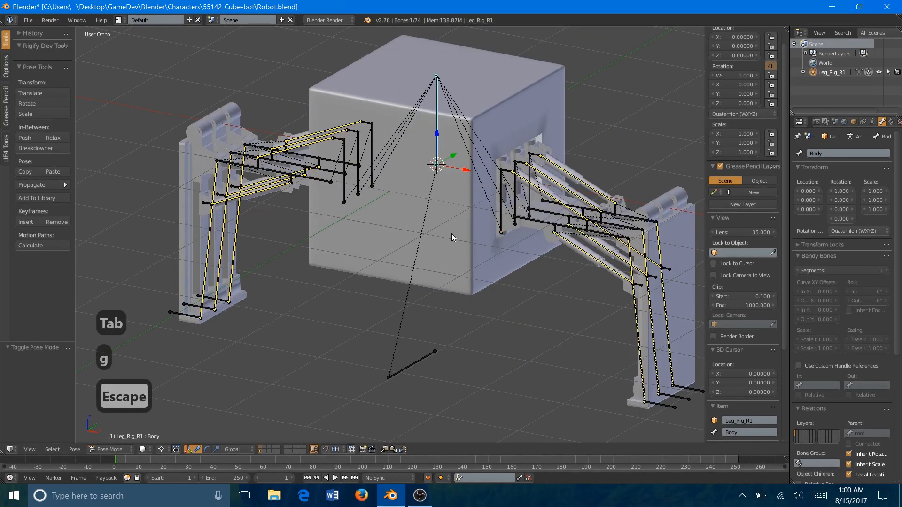
middle_click_drag(452, 233, 455, 294)
key("a")
key("a")
key("a")
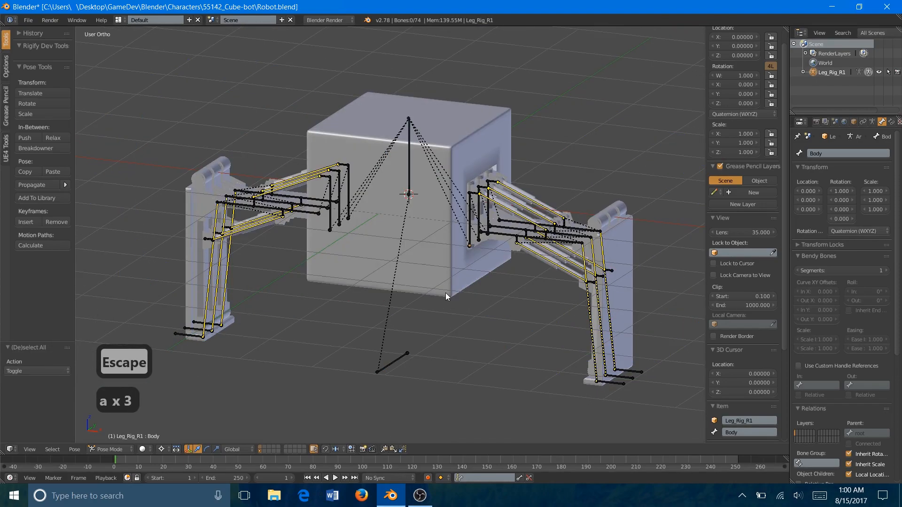
In Object Mode, move the whole armature up 2.1 along Z so the feet rest at ground level, and deselect it.
key("ctrl+Tab")
right_click(441, 264)
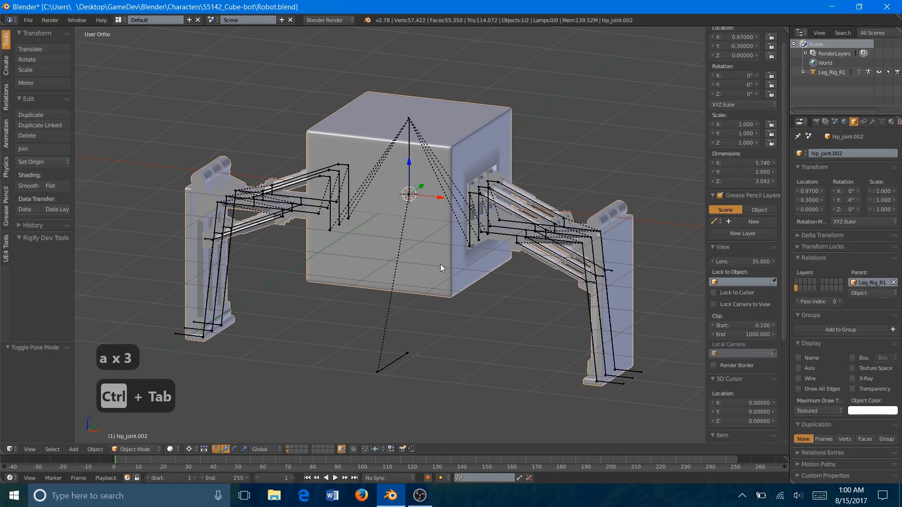
scroll(441, 264, "down", 5)
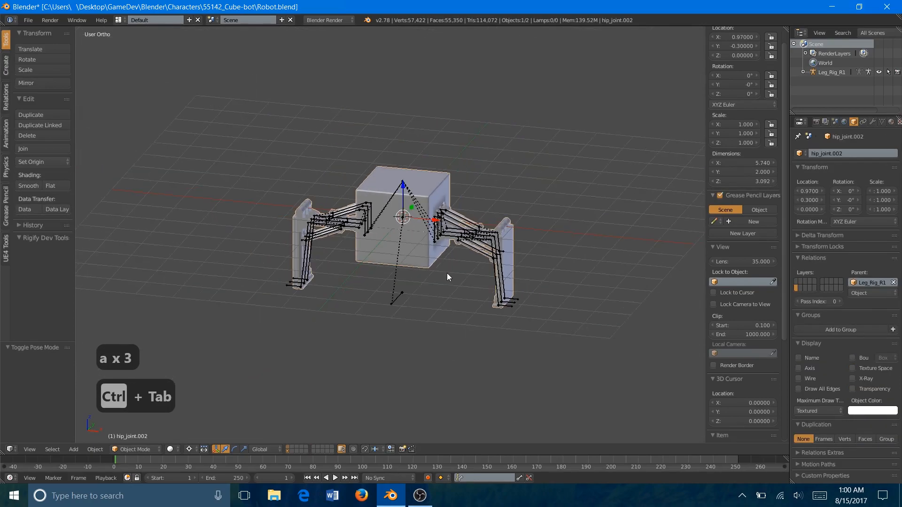
key("KP_1")
scroll(447, 272, "up", 4)
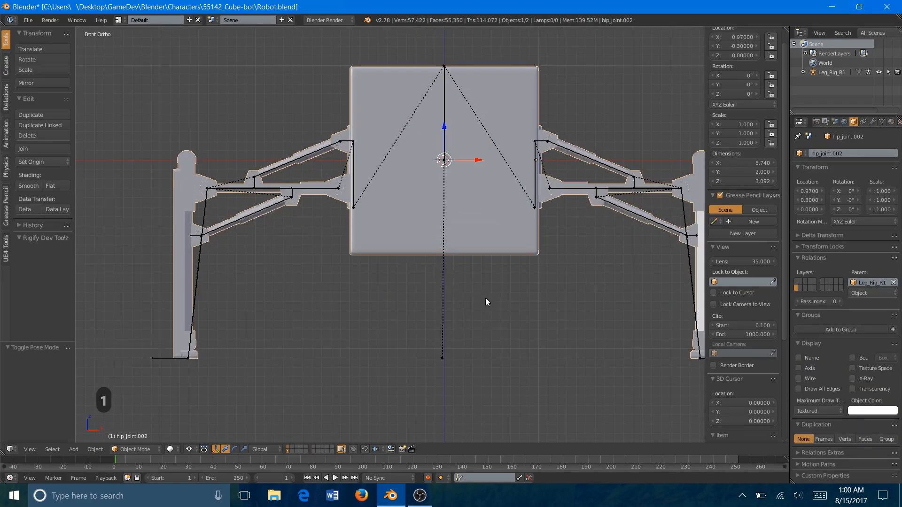
key("a")
right_click(443, 348)
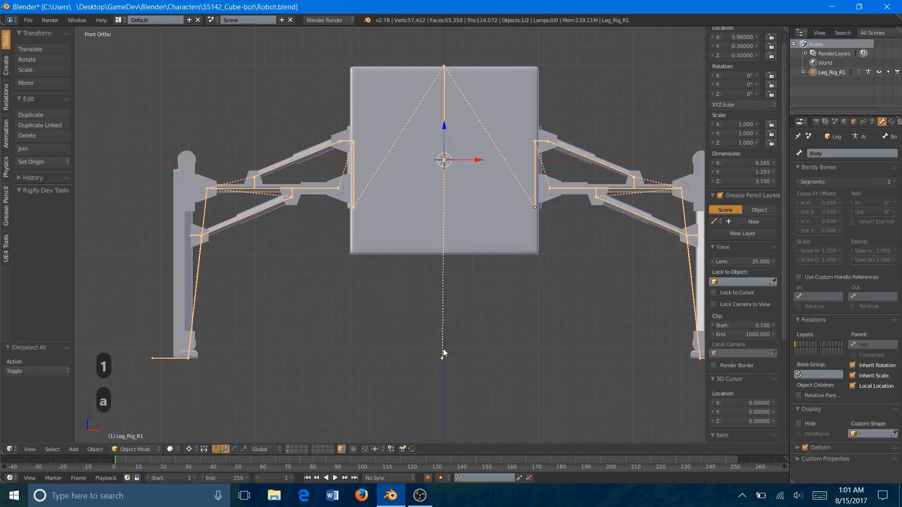
key("g")
key("z")
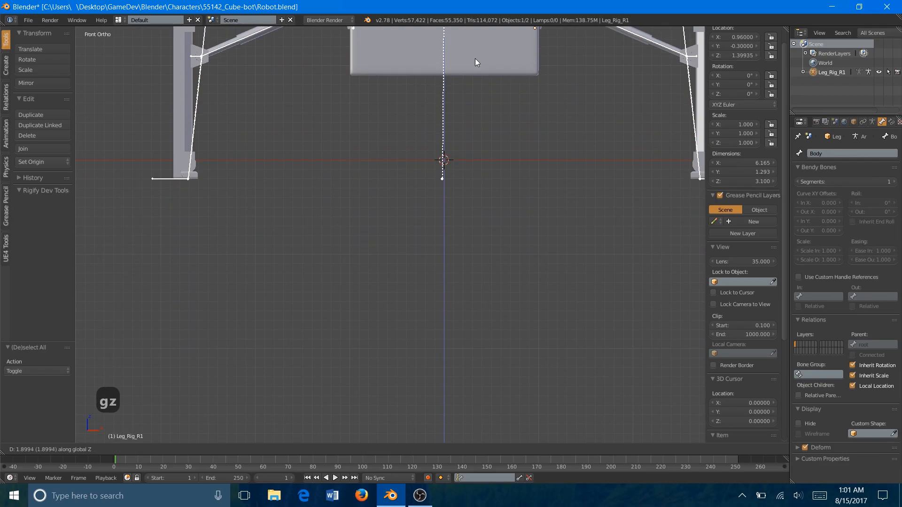
left_click(484, 37)
scroll(484, 137, "down", 3)
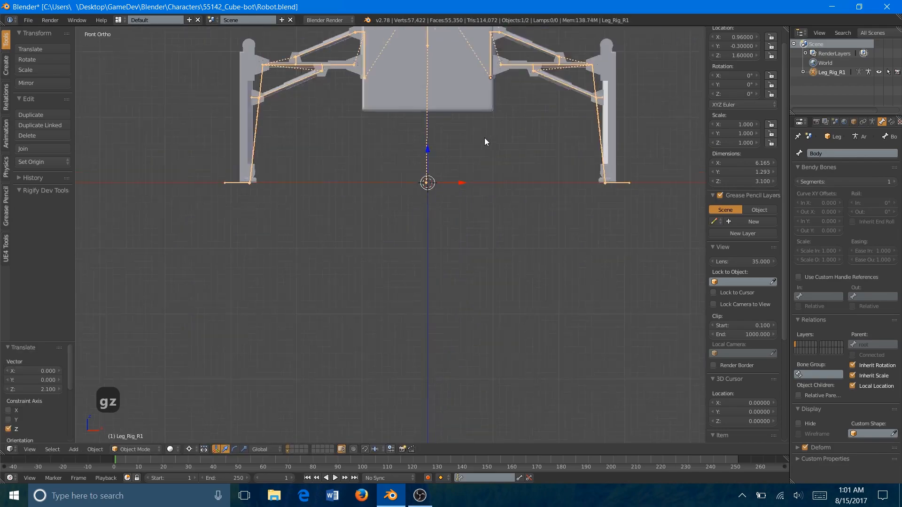
middle_click_drag(470, 191, 483, 210)
key("a")
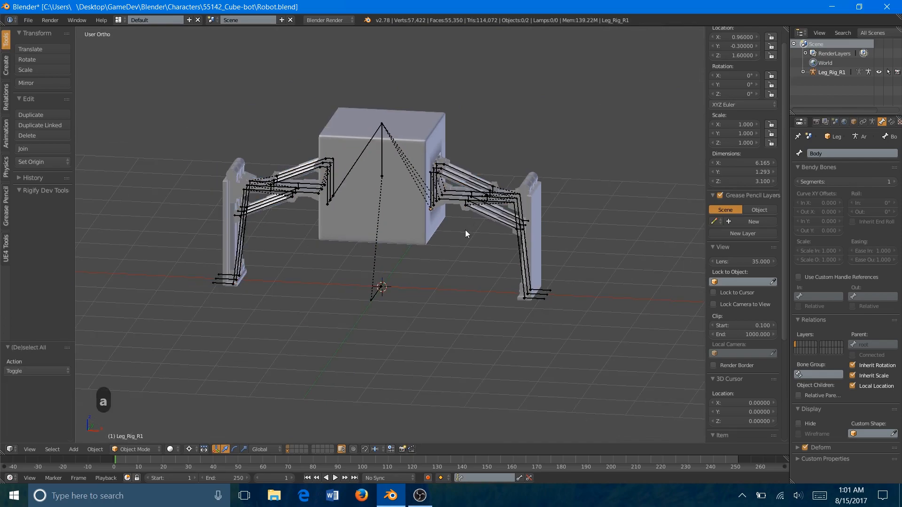
Set the scene's length units to Metric with a unit scale of 0.01.
left_click(837, 119)
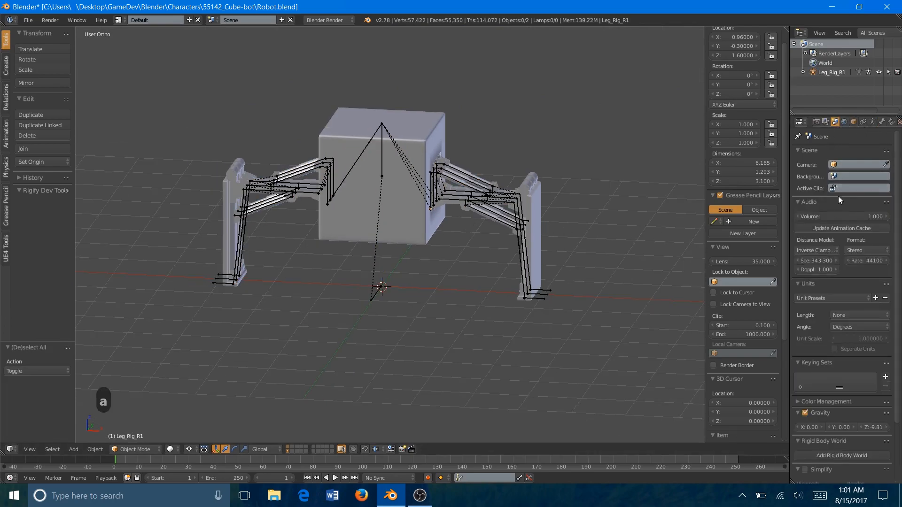
left_click(844, 317)
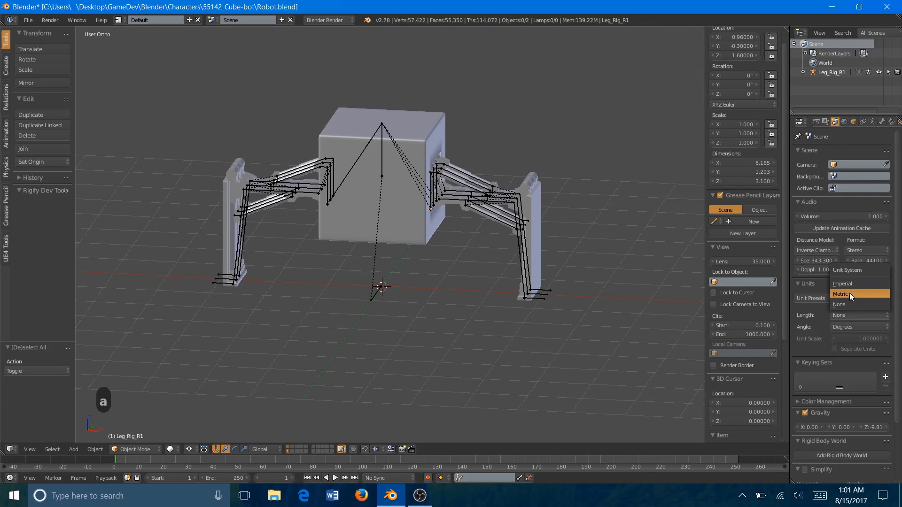
left_click(849, 292)
left_click(855, 337)
type(".01")
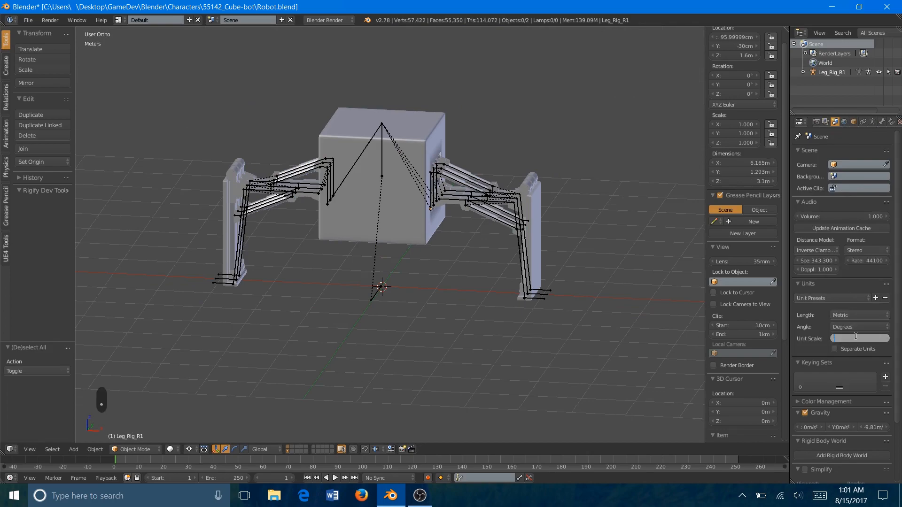
key("Return")
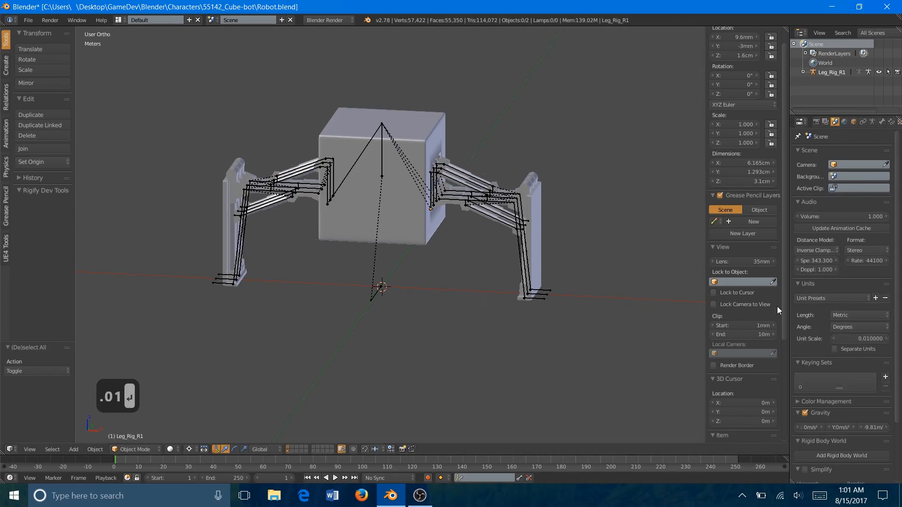
Set the viewport's clipping end distance to 100 m.
scroll(752, 258, "down", 3)
left_click(749, 278)
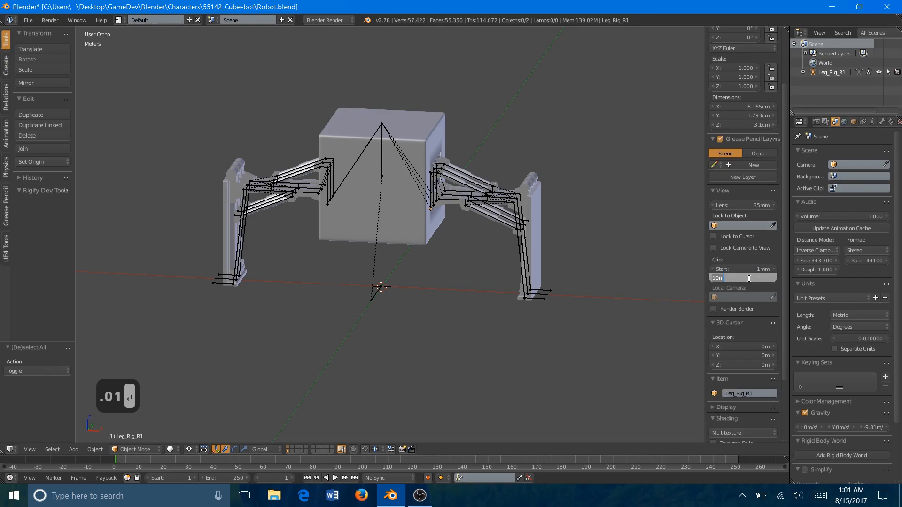
key("BackSpace")
type("0")
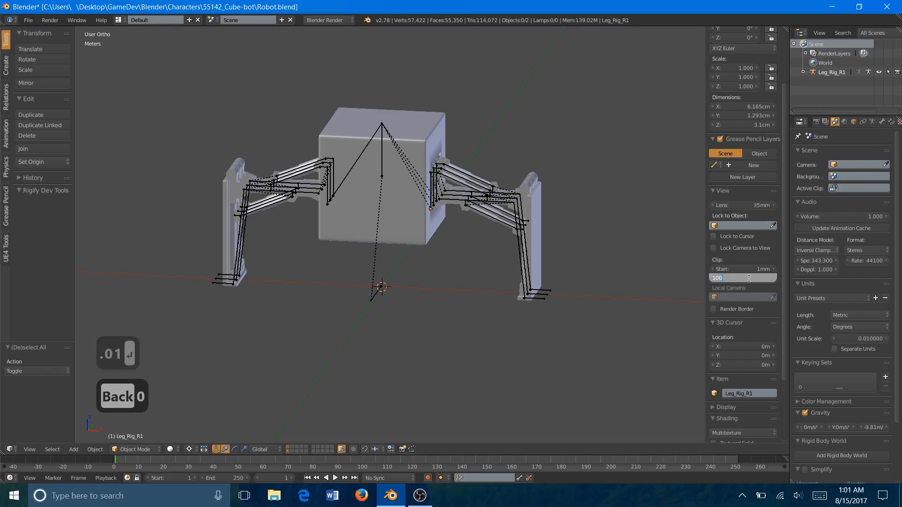
type("m")
key("Return")
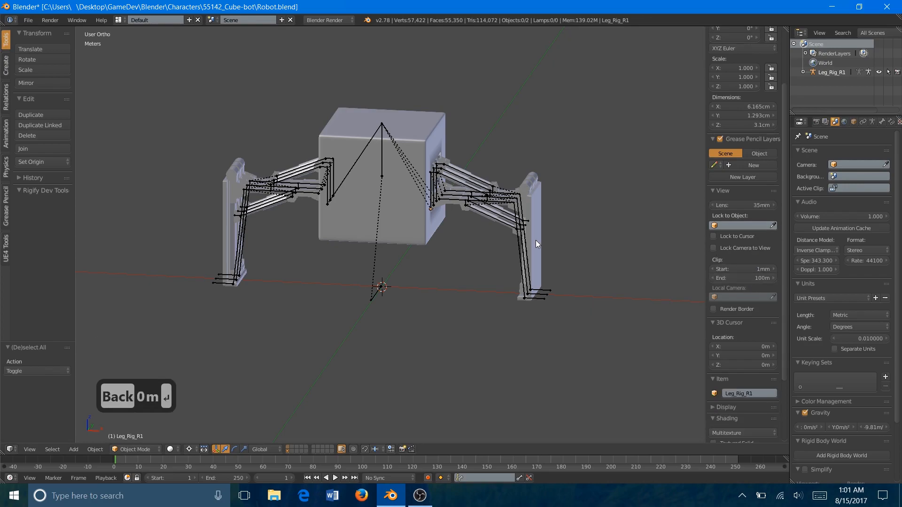
scroll(535, 241, "down", 5)
scroll(451, 239, "up", 3)
scroll(447, 238, "up", 5)
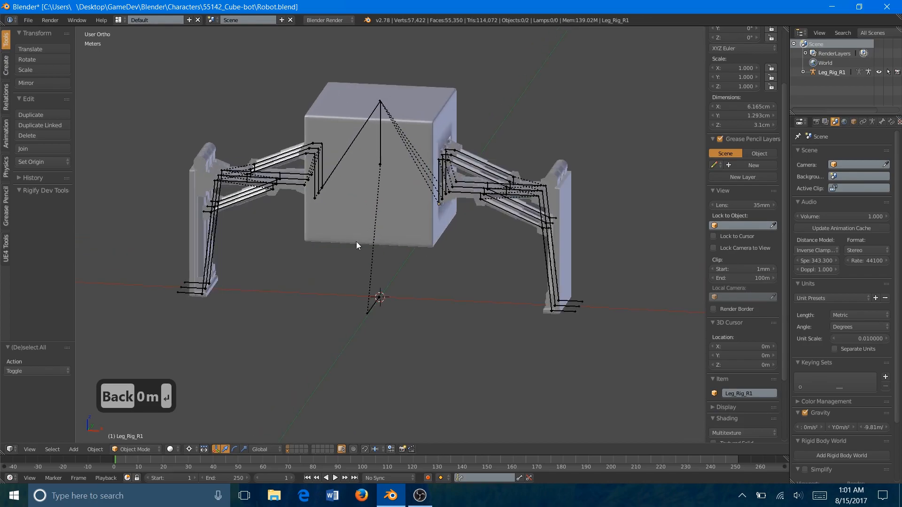
Scale the Leg_Rig_R1 armature up by a factor of 100.
right_click(382, 143)
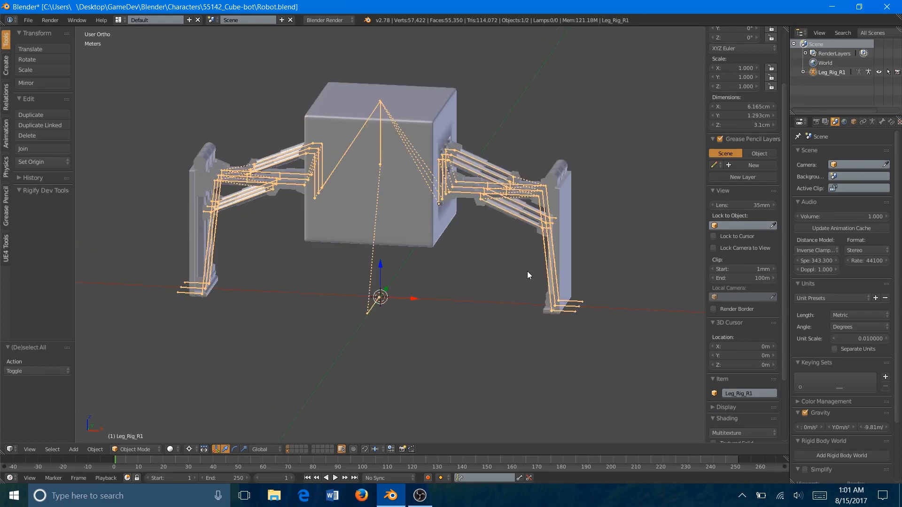
type("s100")
key("Return")
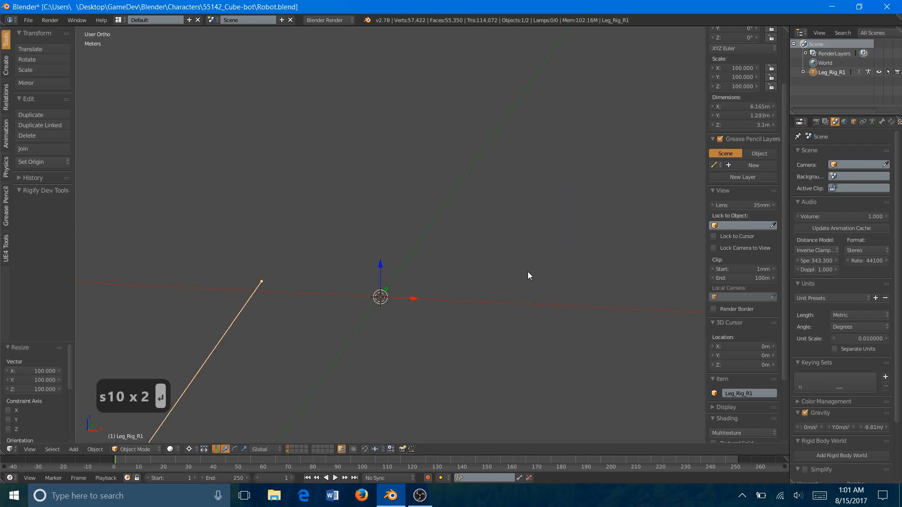
scroll(528, 272, "down", 10)
scroll(496, 212, "up", 6)
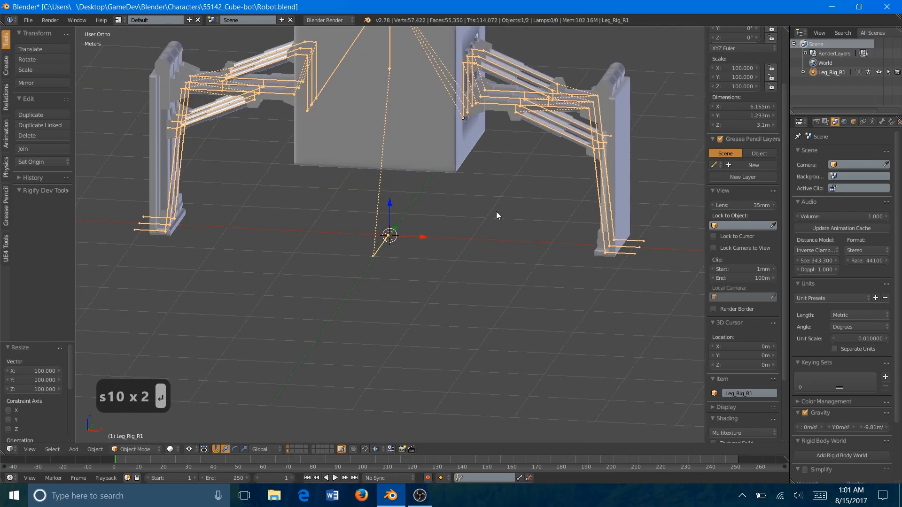
scroll(517, 300, "down", 2)
scroll(517, 301, "up", 2)
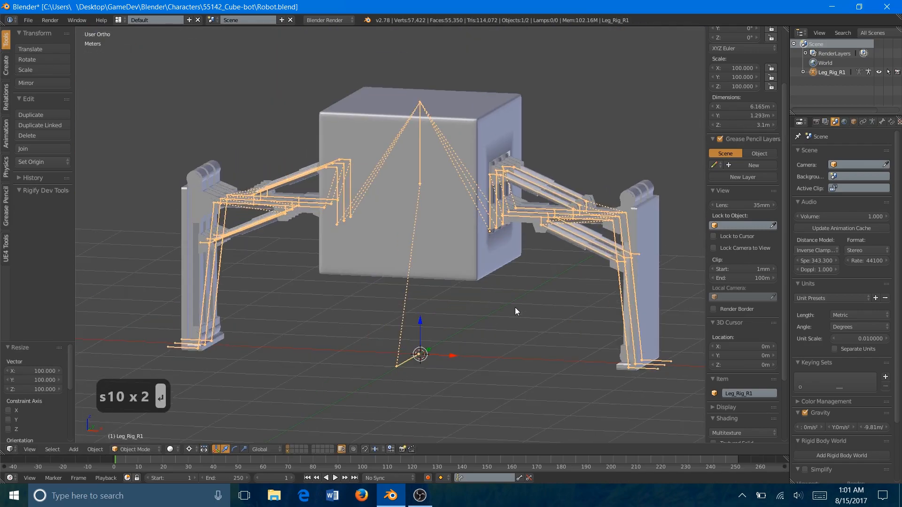
scroll(727, 233, "up", 4)
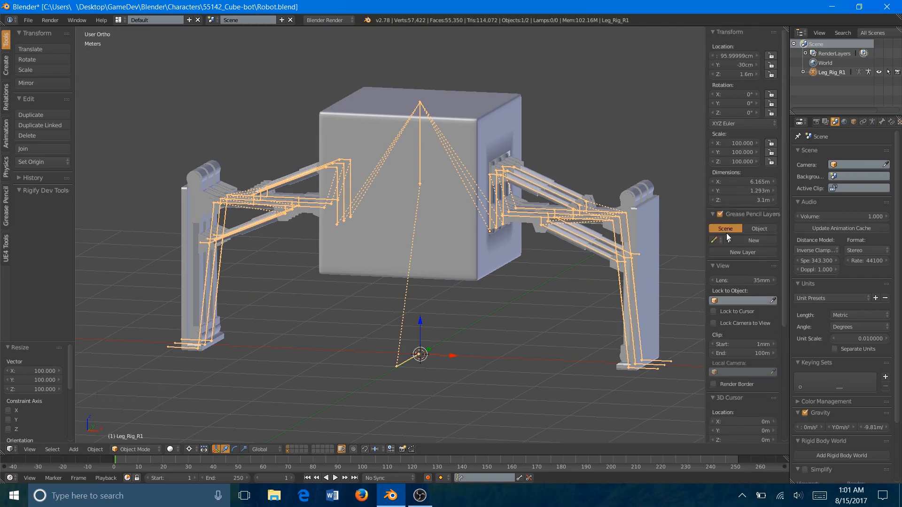
Apply the armature's rotation and scale, followed by its location.
key("ctrl+a")
left_click(478, 299)
key("ctrl+a")
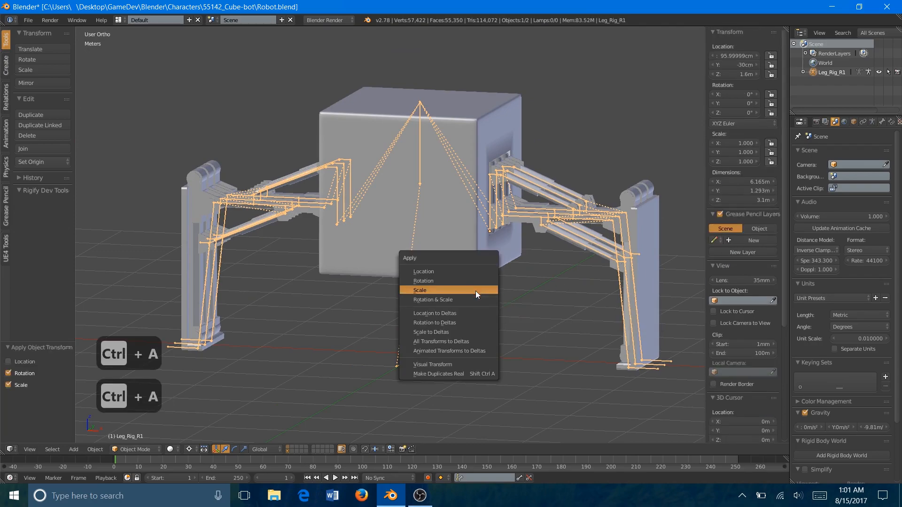
left_click(477, 272)
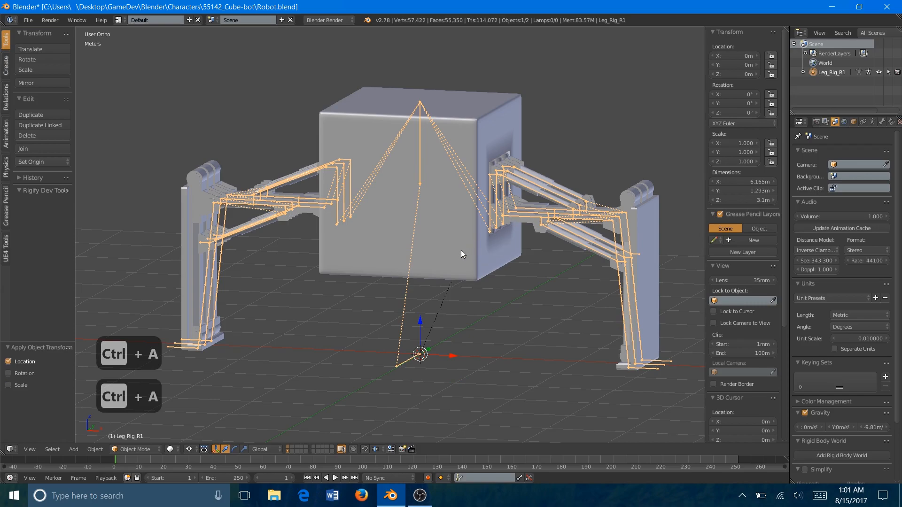
Select the robot mesh and apply its location, rotation and scale.
right_click(460, 259)
key("ctrl+a")
left_click(470, 286)
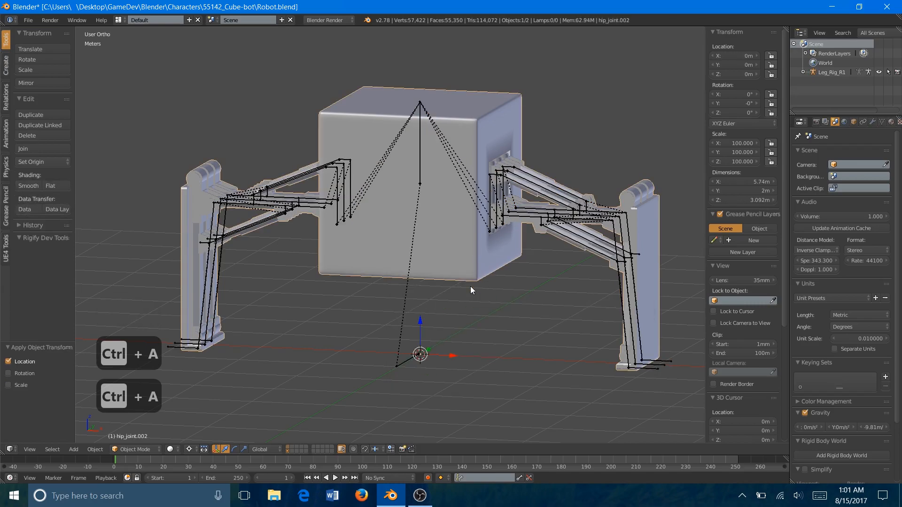
key("ctrl+a")
left_click(466, 295)
key("ctrl+a")
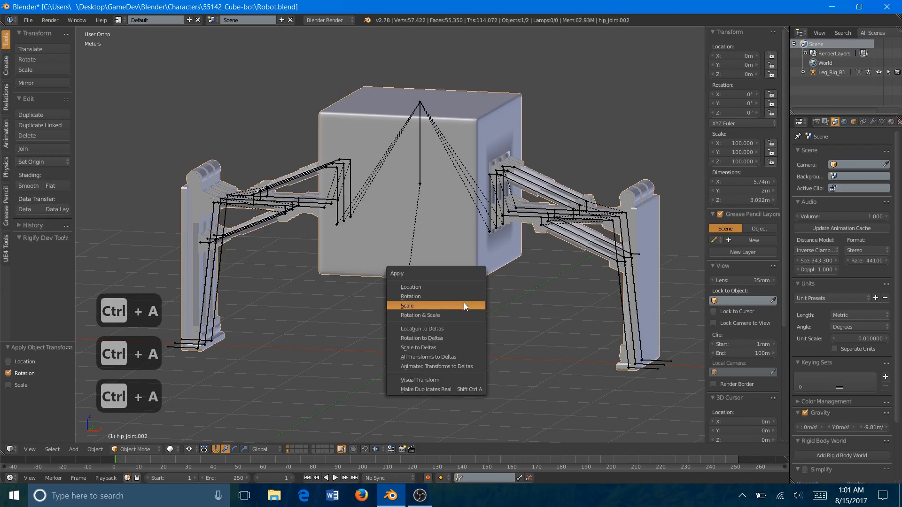
left_click(464, 306)
Check the transforms of the armature and mesh, and test the Body bone's movement in Pose Mode, cancelling the move.
right_click(420, 166)
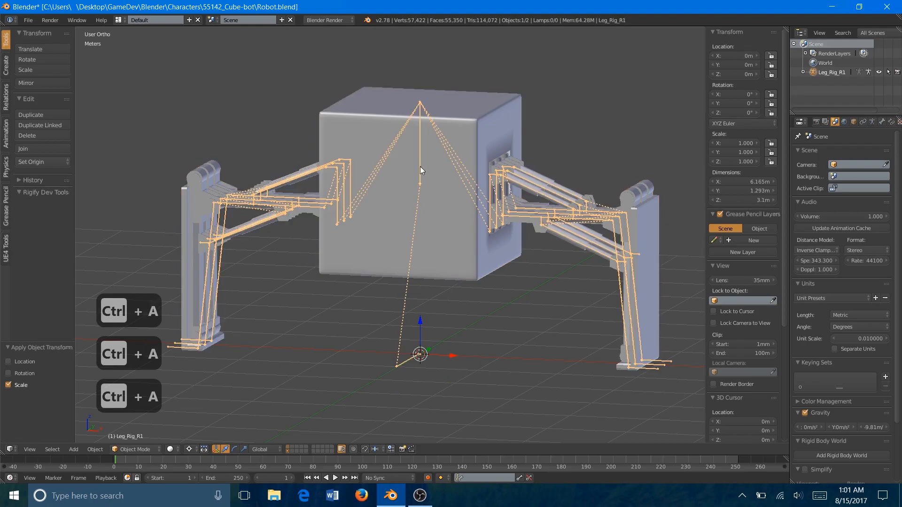
right_click(436, 201)
middle_click_drag(466, 221, 447, 240)
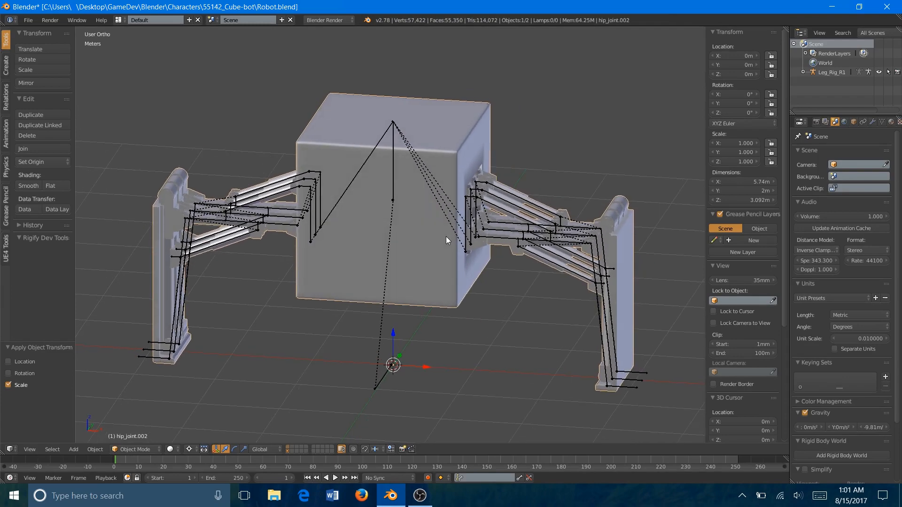
right_click(393, 175)
key("ctrl+Tab")
right_click(393, 178)
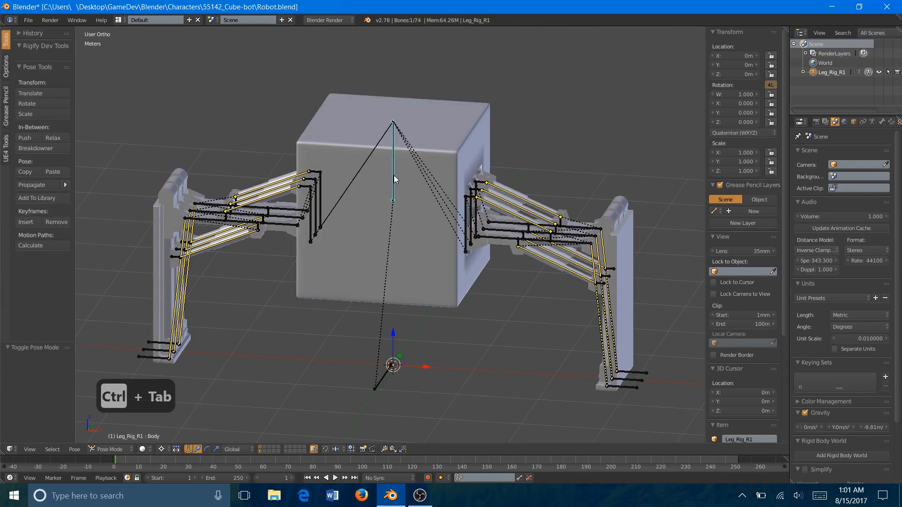
key("g")
key("Escape")
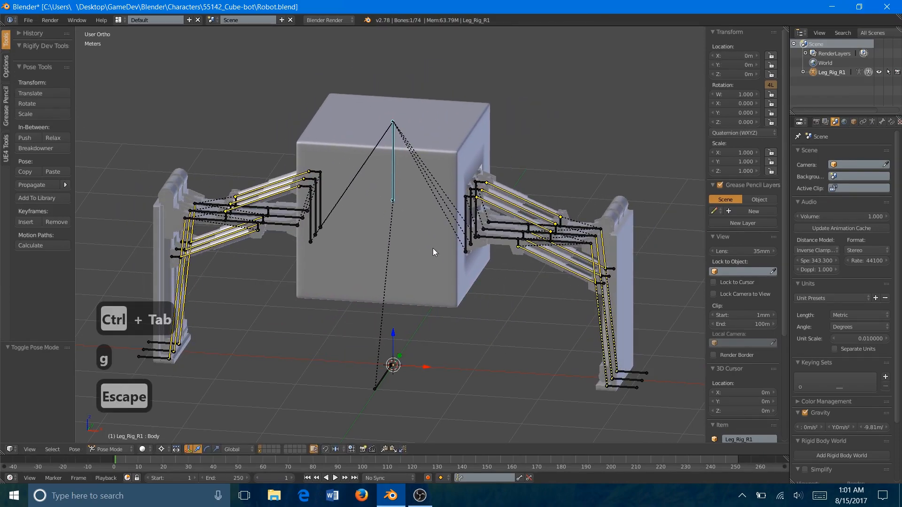
Return to Object Mode and rename the Leg_Rig_R1 armature object as Armature.
key("ctrl+Tab")
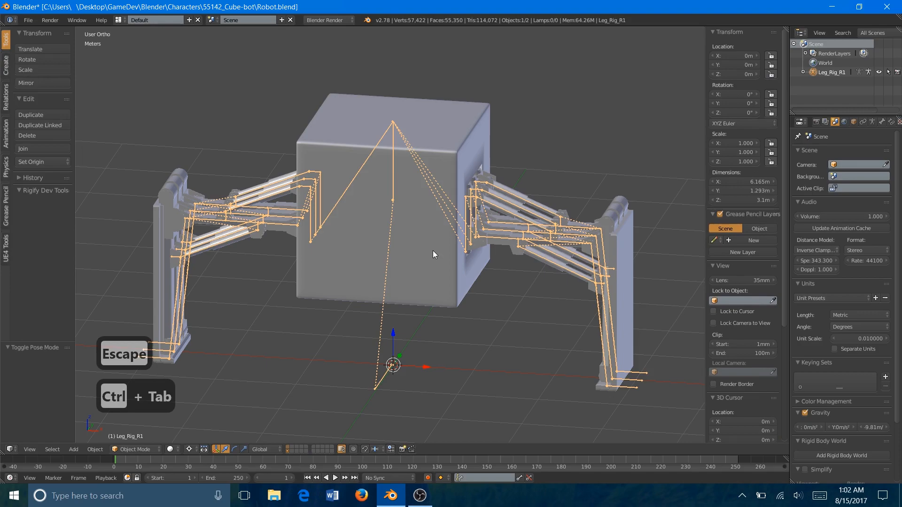
key("a")
key("a")
key("a")
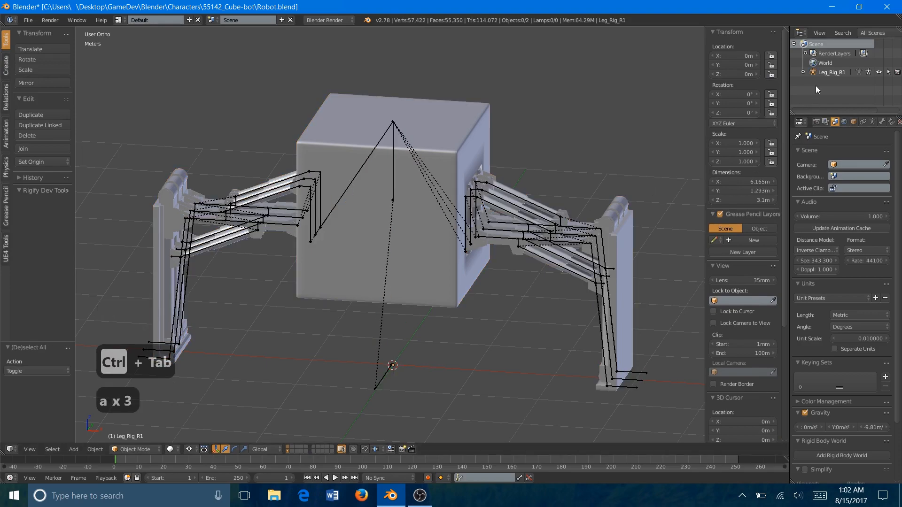
double_click(836, 74)
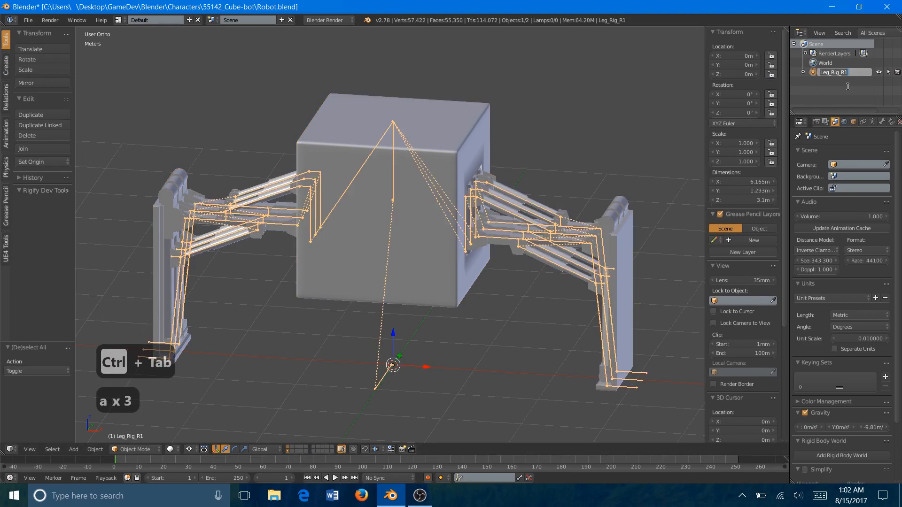
type("Armature")
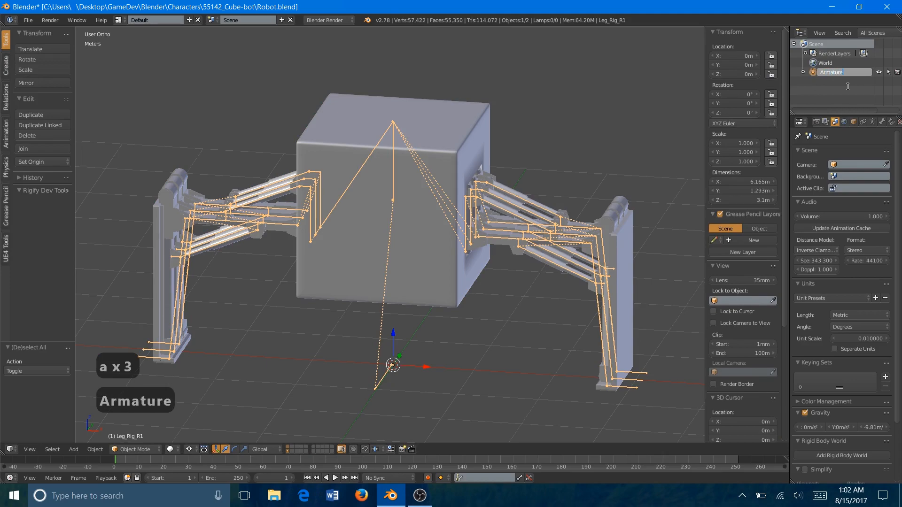
key("Return")
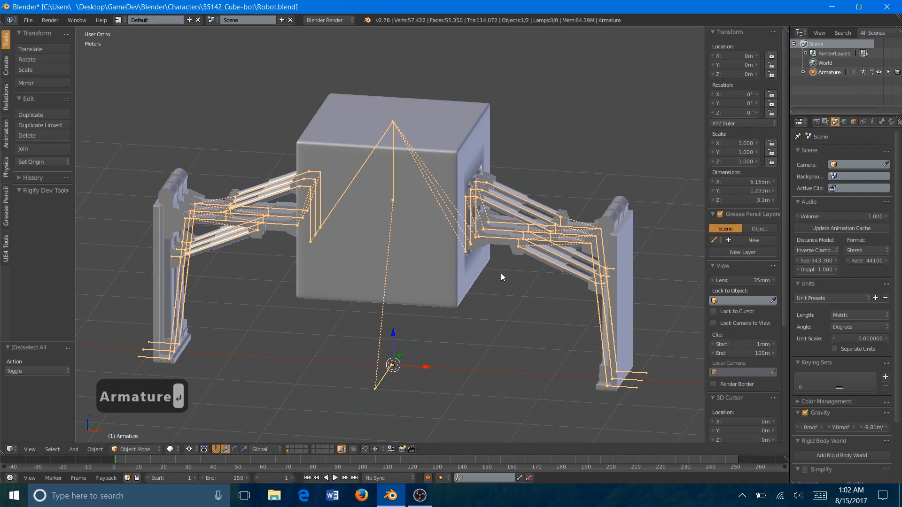
Deselect all objects and start an FBX export of Robot.fbx, choosing the Desktop as the destination folder.
key("a")
key("a")
key("a")
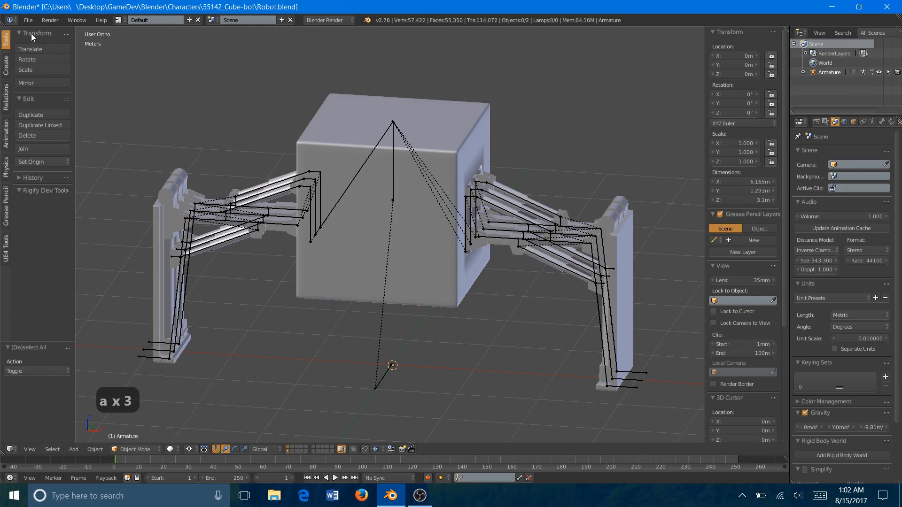
left_click(28, 19)
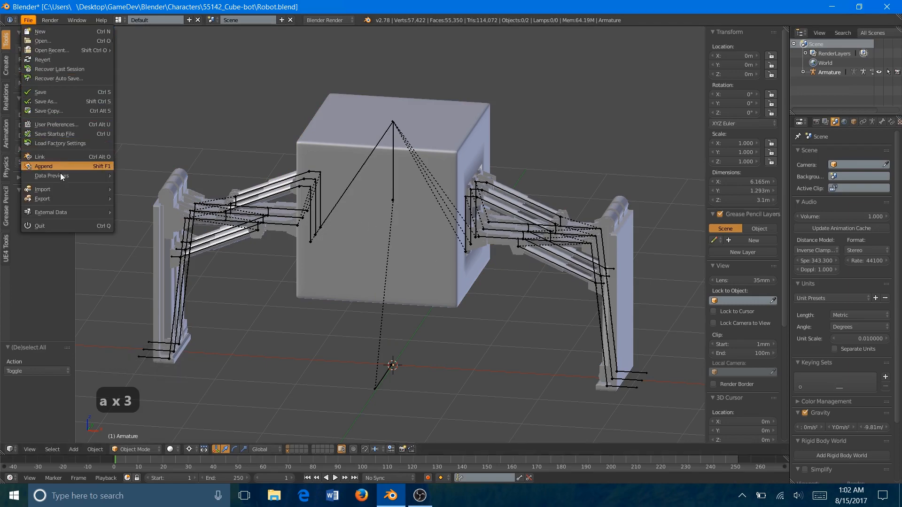
mouse_move(64, 199)
left_click(157, 227)
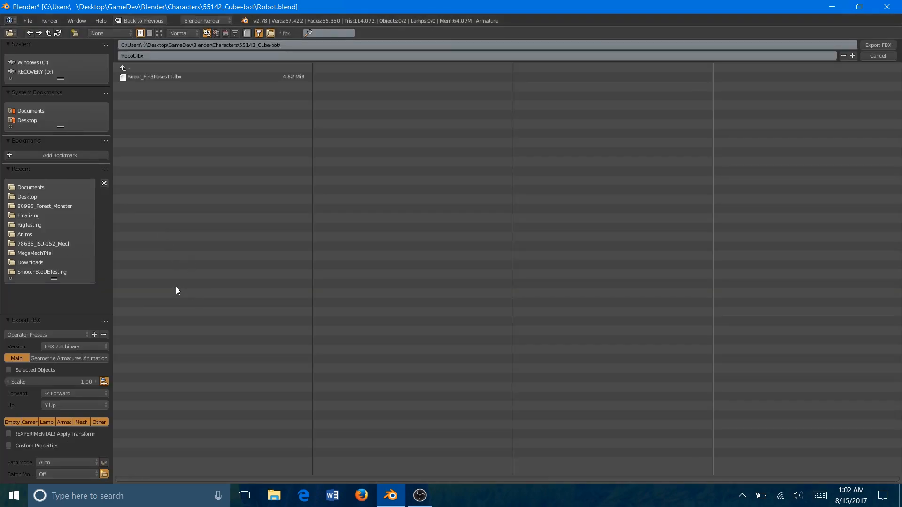
left_click(25, 121)
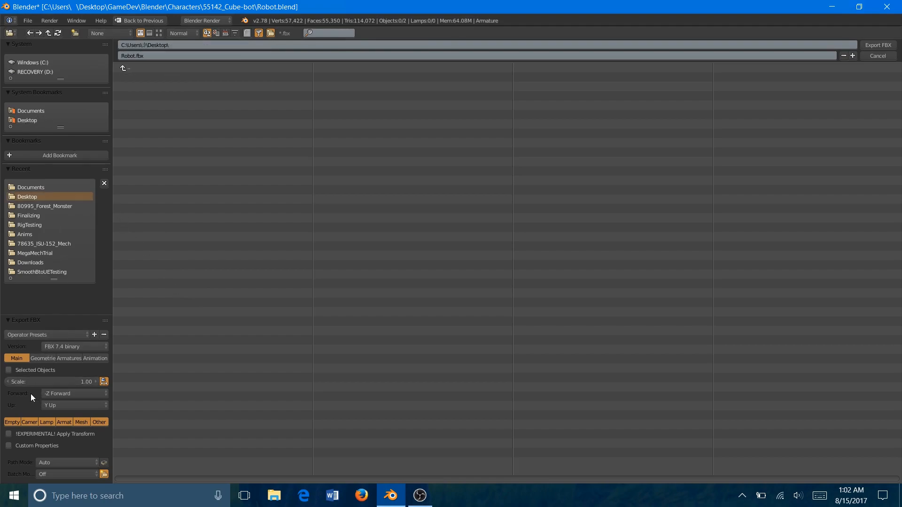
Set the smoothing in the FBX export's geometry options to Edge.
left_click(39, 358)
left_click(53, 380)
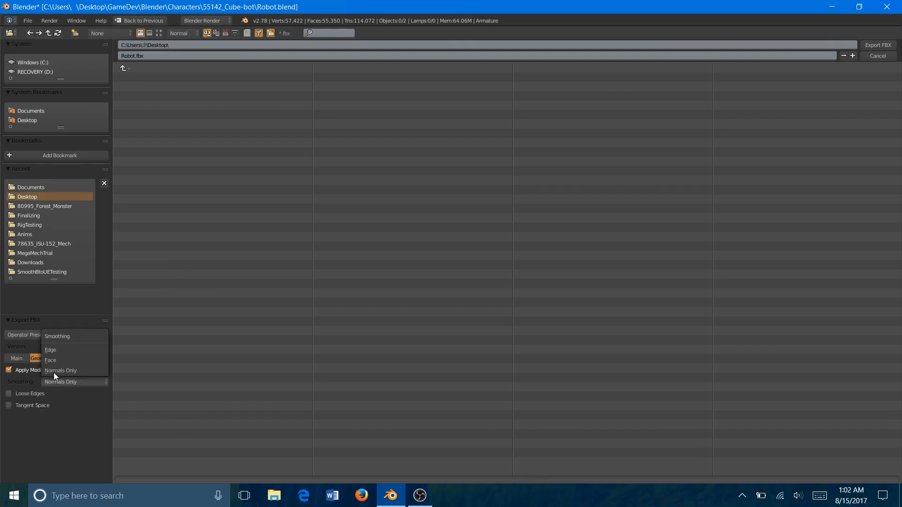
left_click(55, 350)
Disable Add Leaf Bones and enable Only Deform Bones for the FBX export, and review its animation options.
left_click(66, 358)
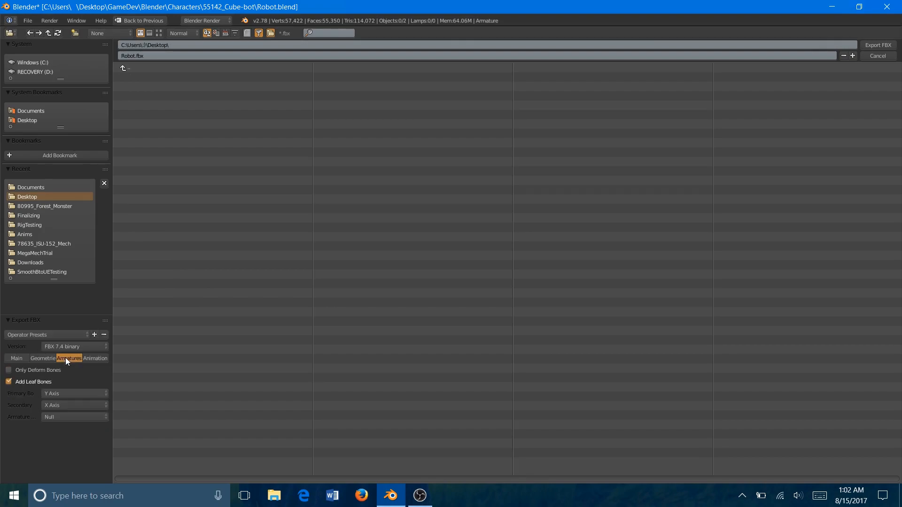
left_click(8, 381)
left_click(9, 370)
left_click(88, 359)
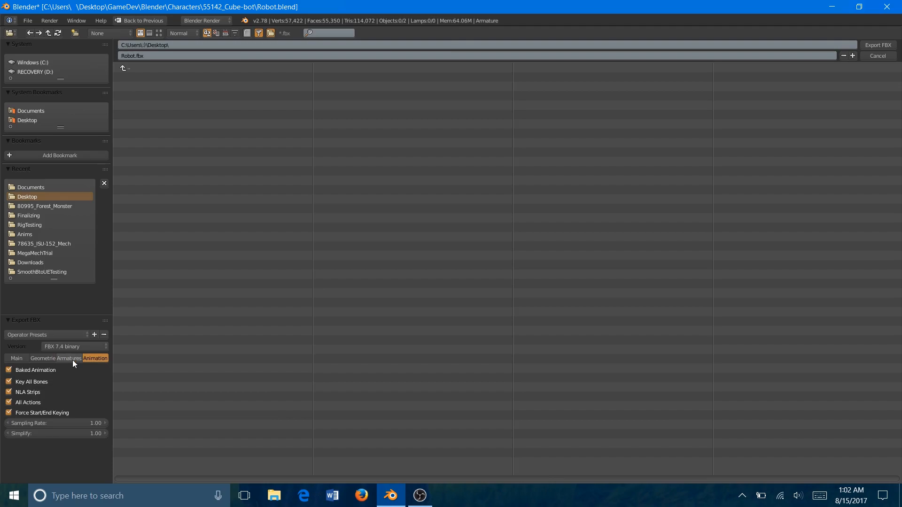
left_click(73, 360)
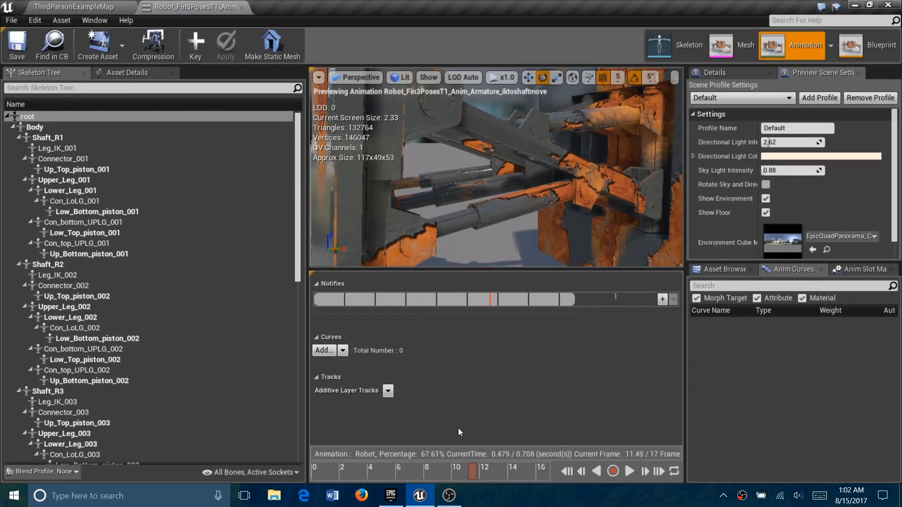
Switch to Unreal Engine and scrub the Robot_Fin3PosesT1 animation to its last frame to examine the piston movement.
left_click_drag(473, 475, 579, 416)
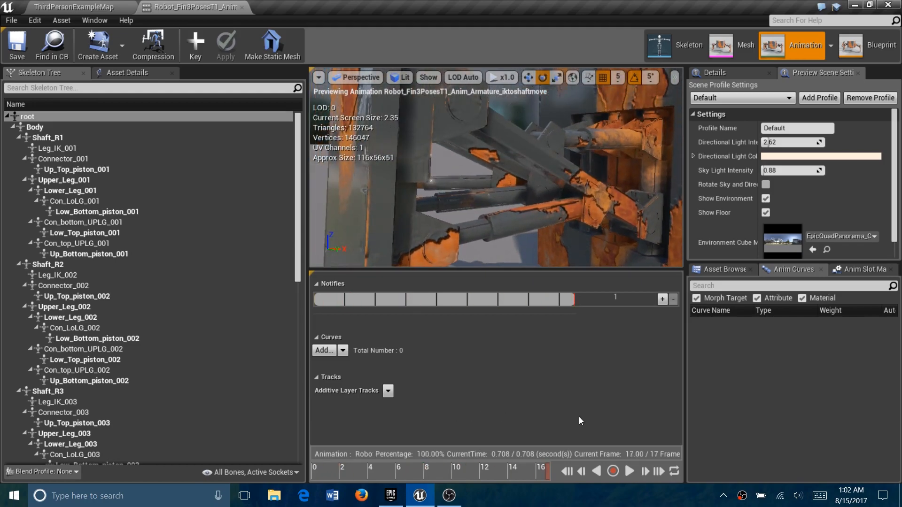